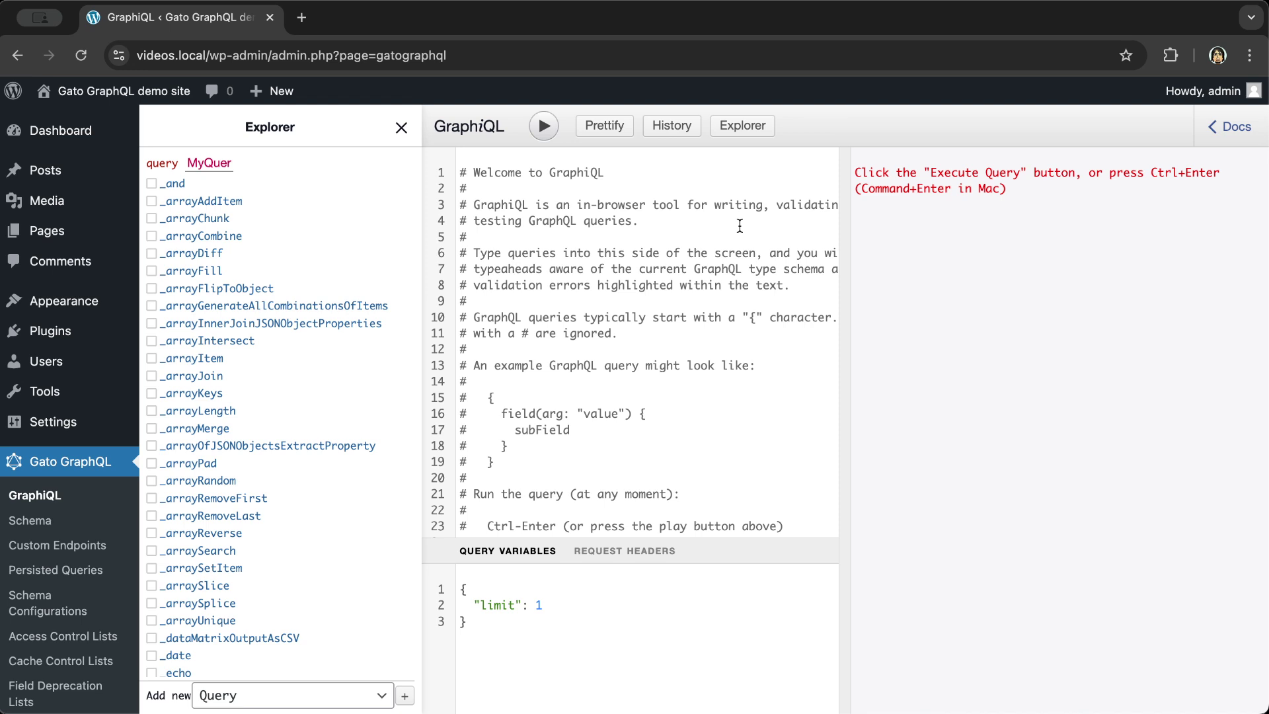
Enable the Gato GraphQL modules GraphiQL for Single Endpoint and Interactive Schema for Single Endpoint together with a bulk action
scroll(103, 550, "down", 2)
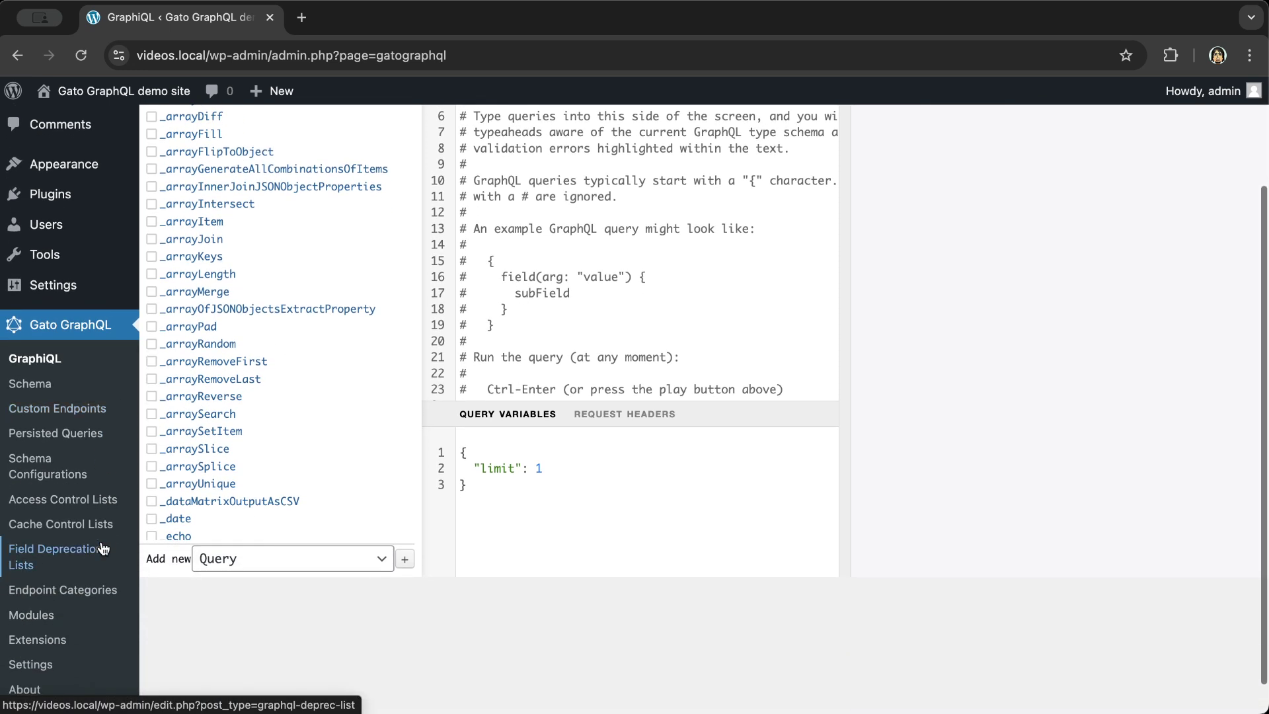
left_click(54, 623)
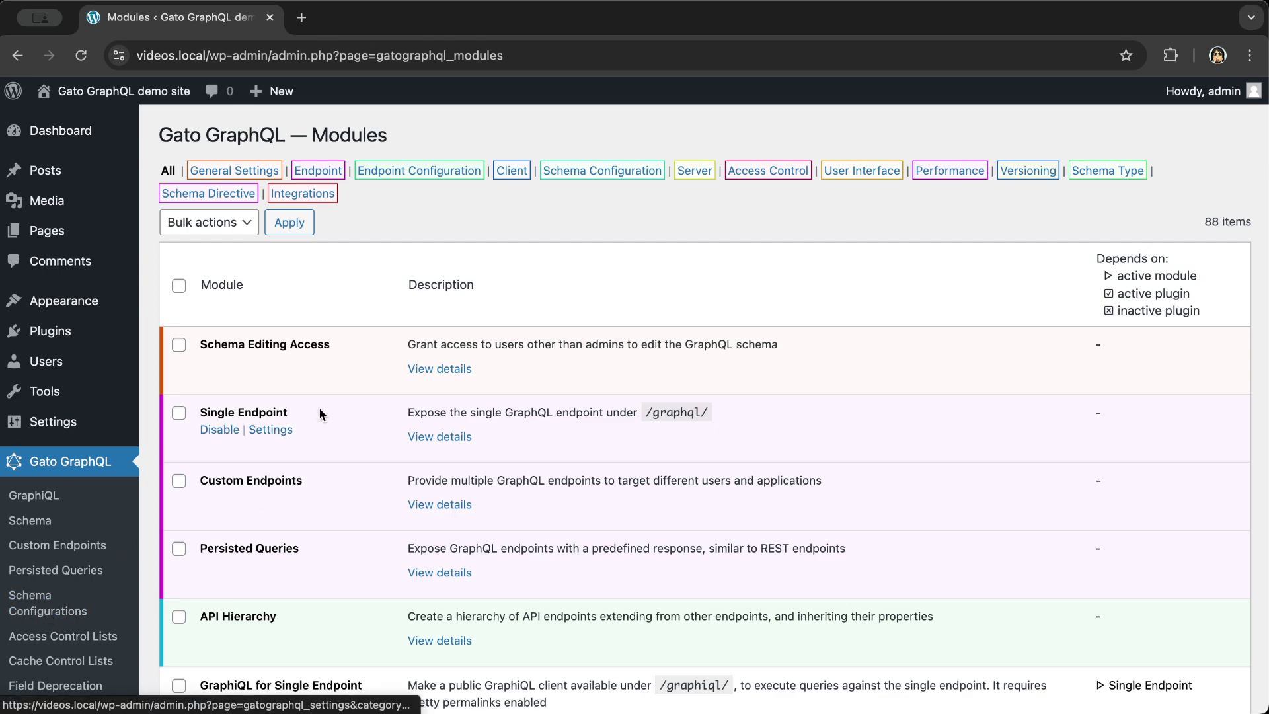
scroll(318, 406, "down", 2)
left_click(179, 531)
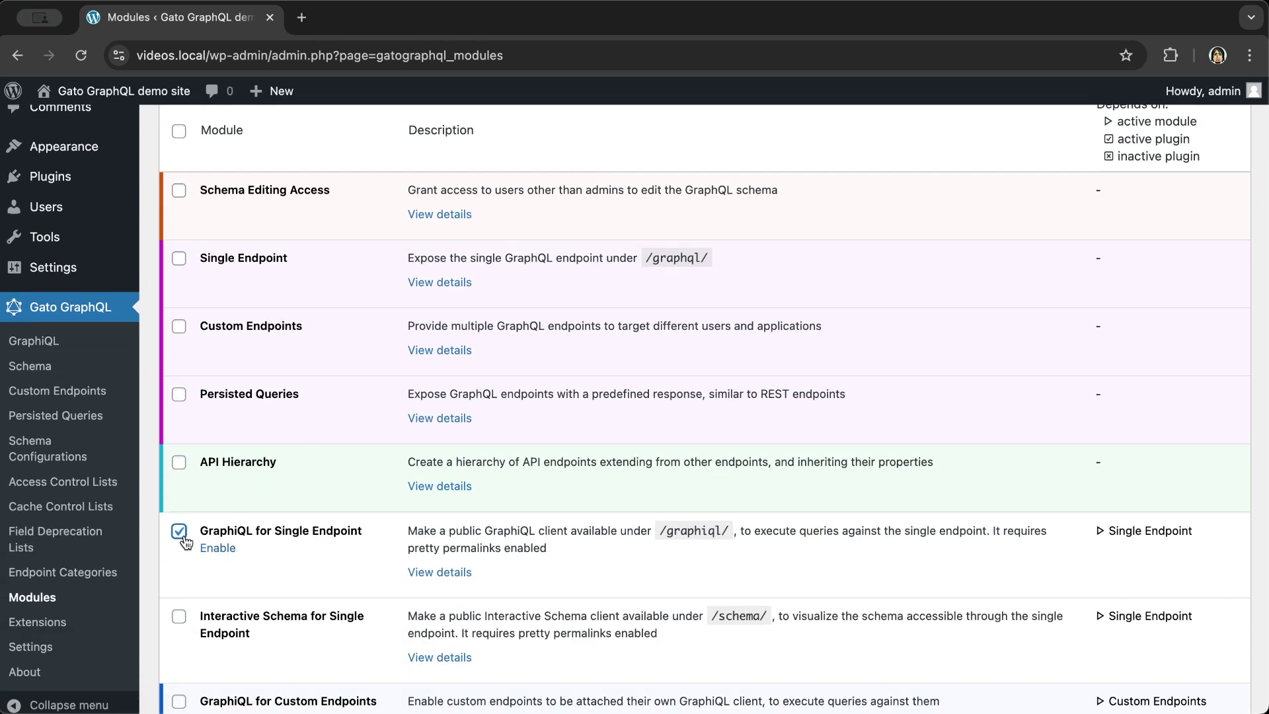
left_click(179, 617)
scroll(327, 609, "up", 2)
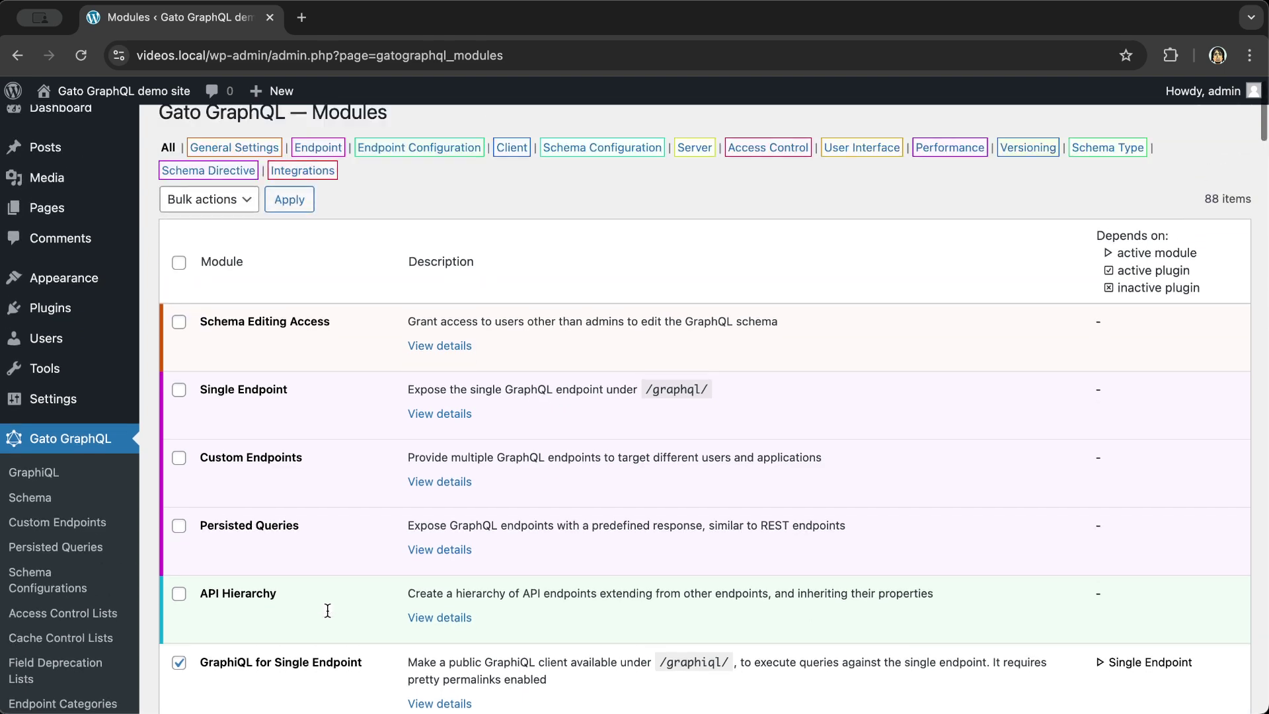
left_click(207, 220)
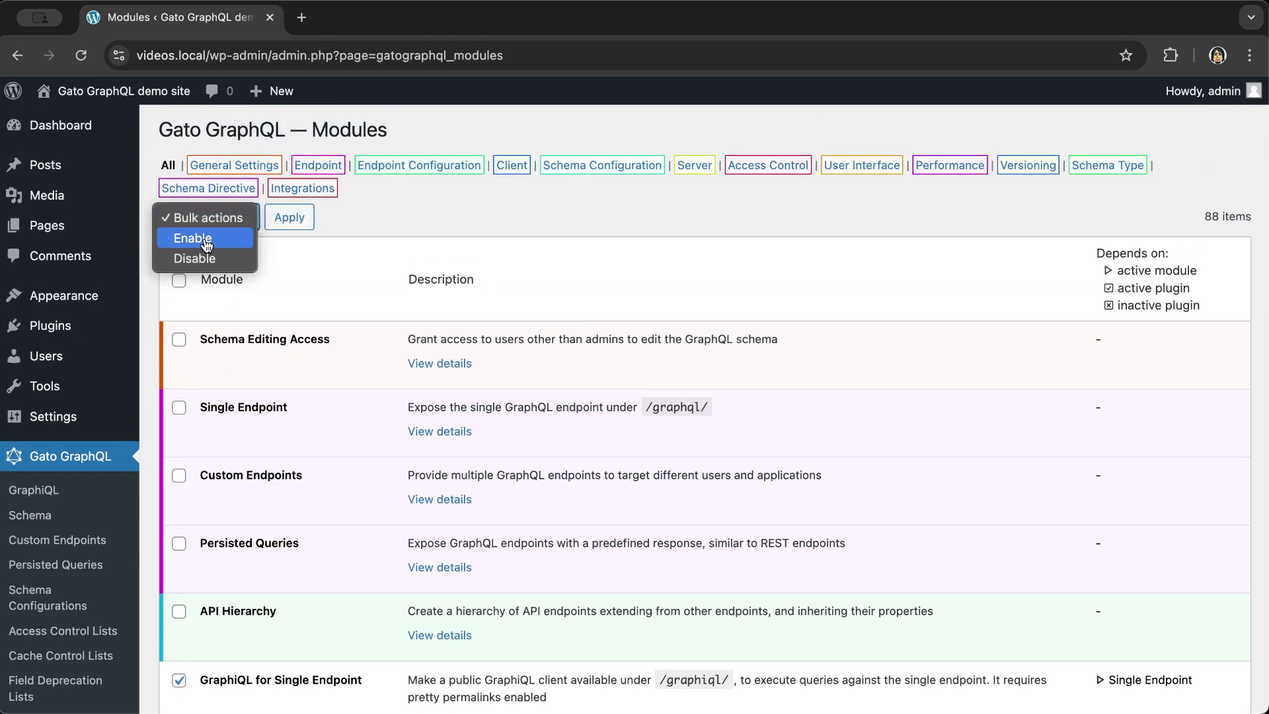
left_click(206, 237)
left_click(298, 222)
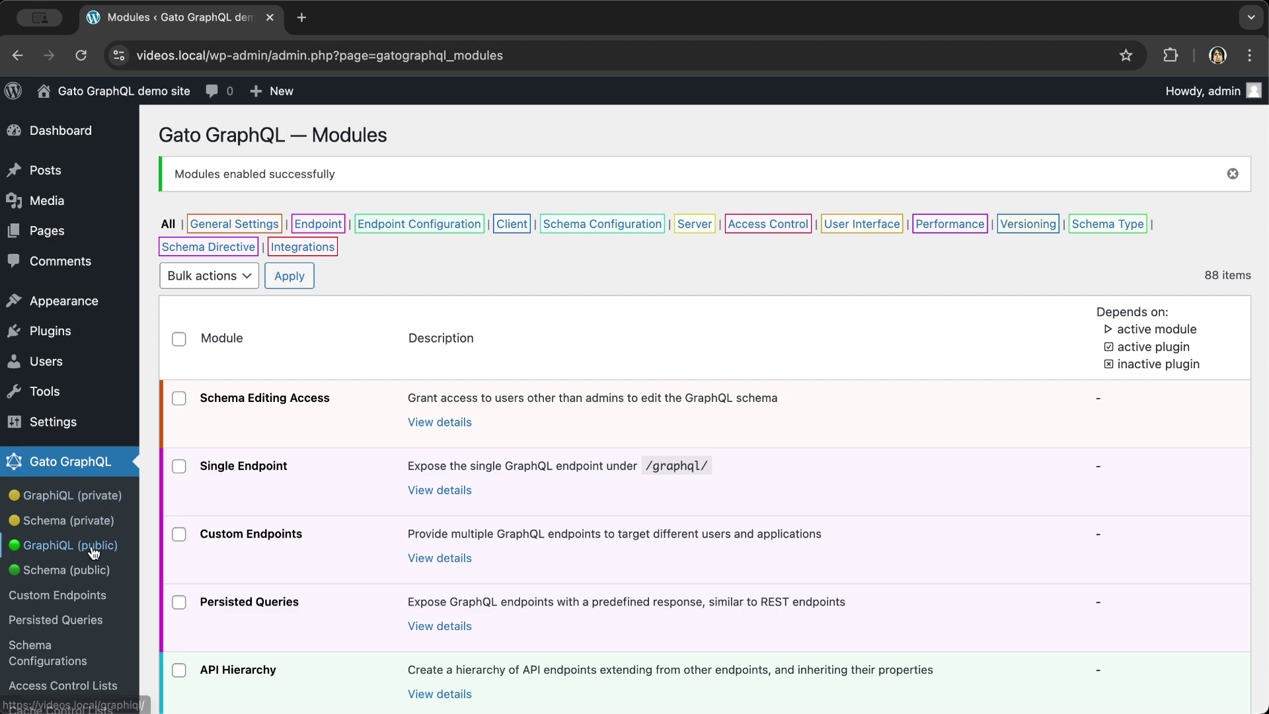
Open the public GraphiQL and public Schema clients in separate browser tabs and view both pages
left_click(94, 549, "super")
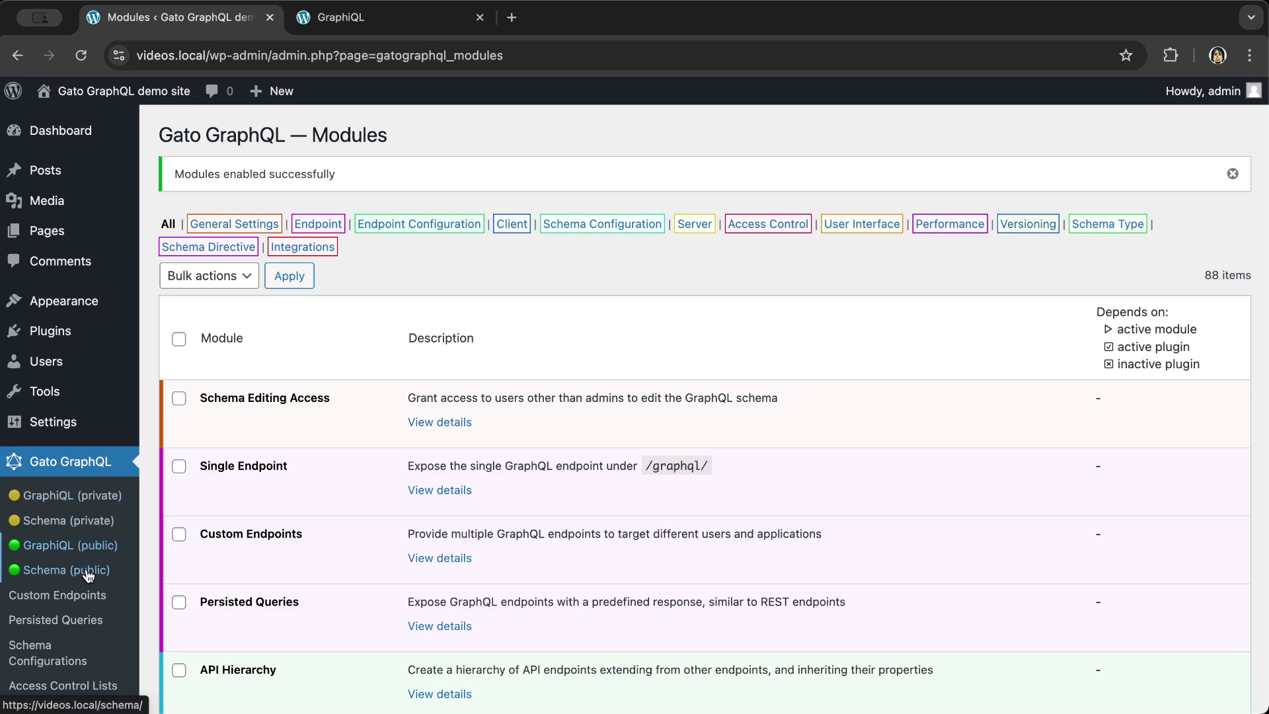
left_click(85, 571, "super")
key("ctrl+Tab")
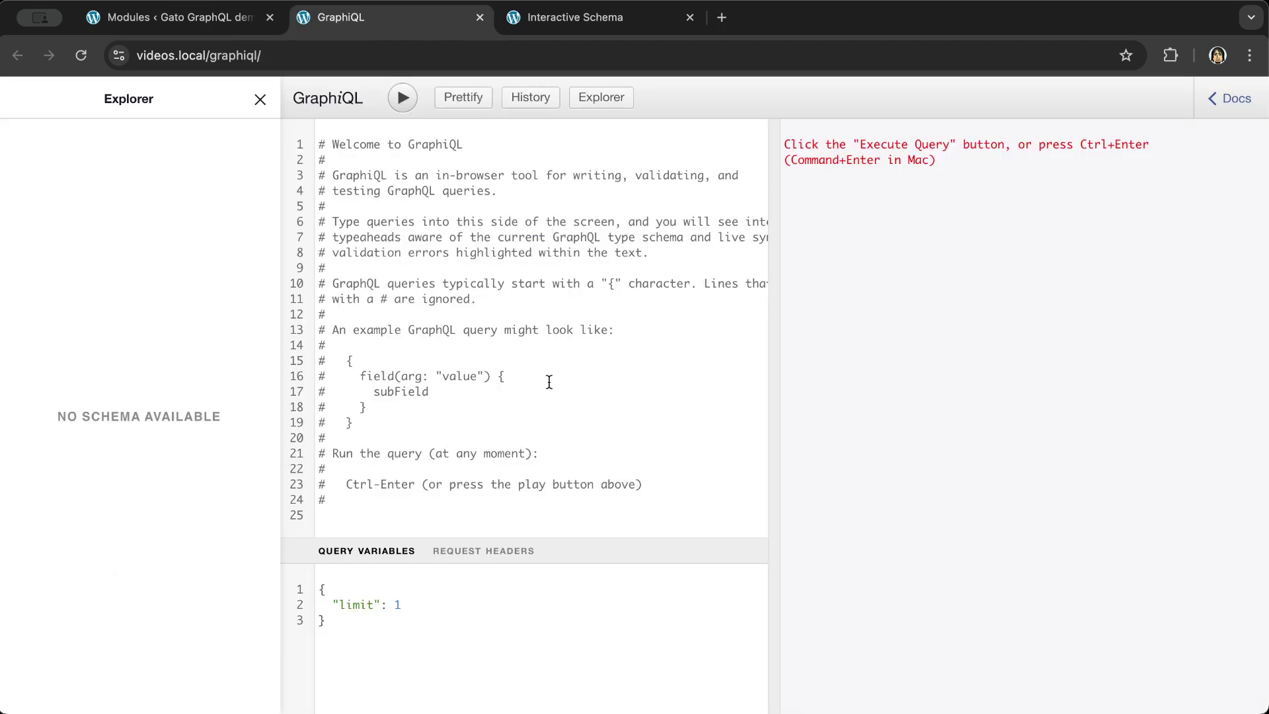
key("ctrl+Tab")
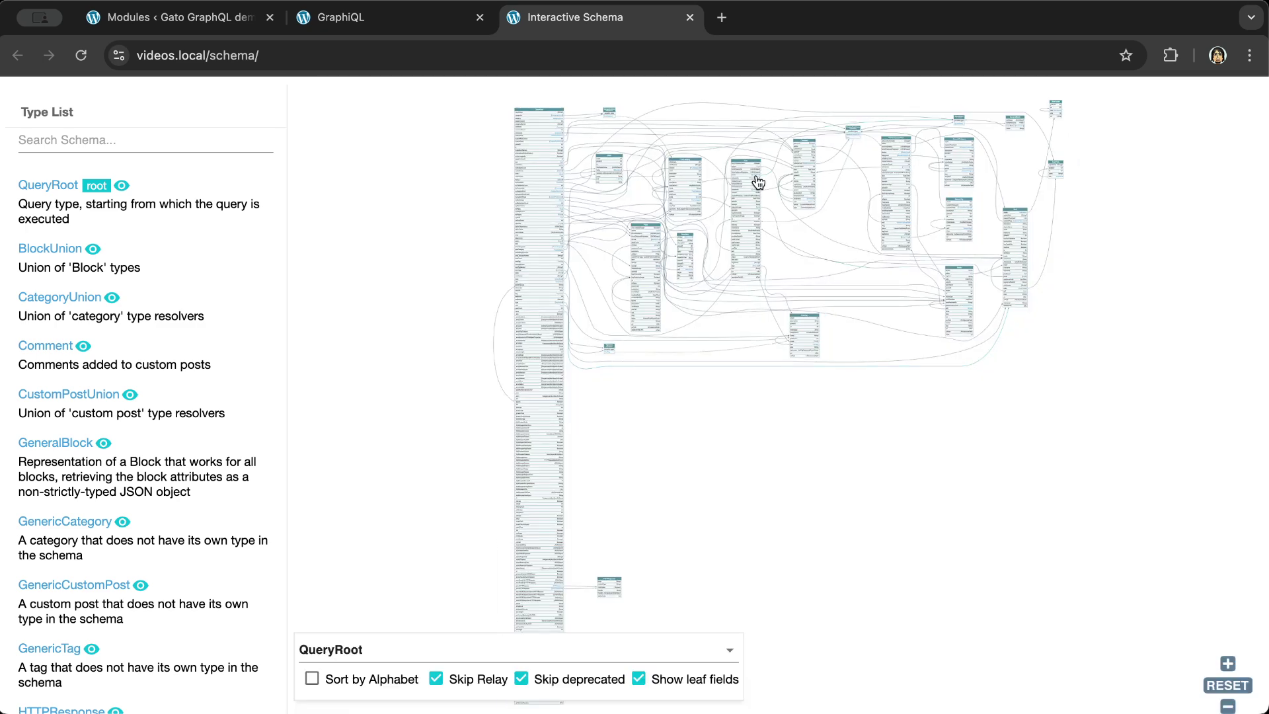
Replace the default comments in the public GraphiQL query editor with an empty mutation block
key("ctrl+shift+Tab")
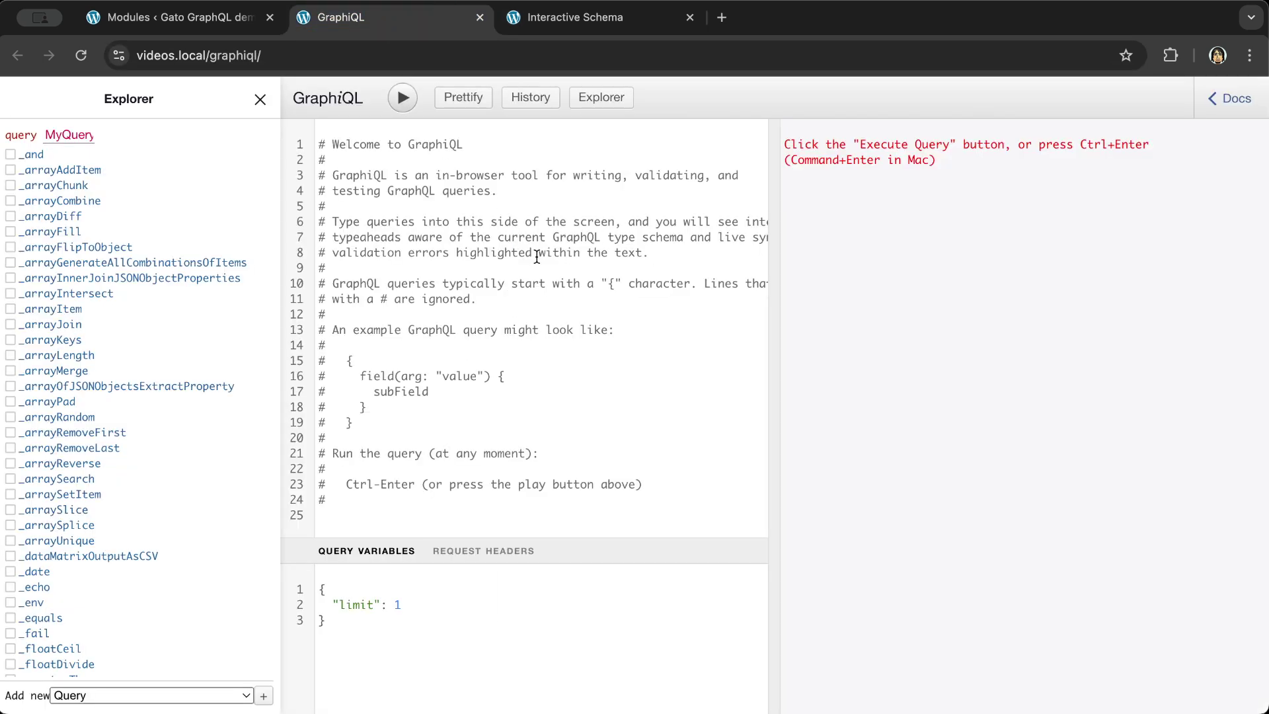
key("super+a")
key("BackSpace")
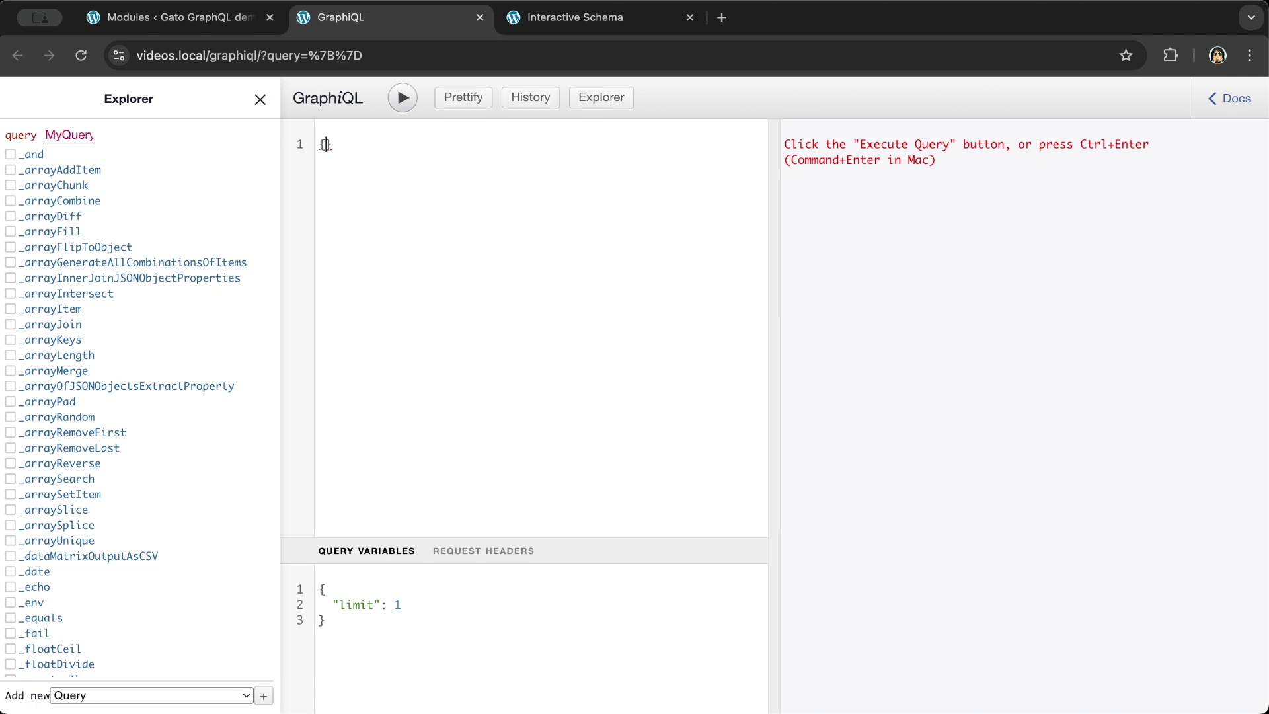
key("super+a")
type("mu")
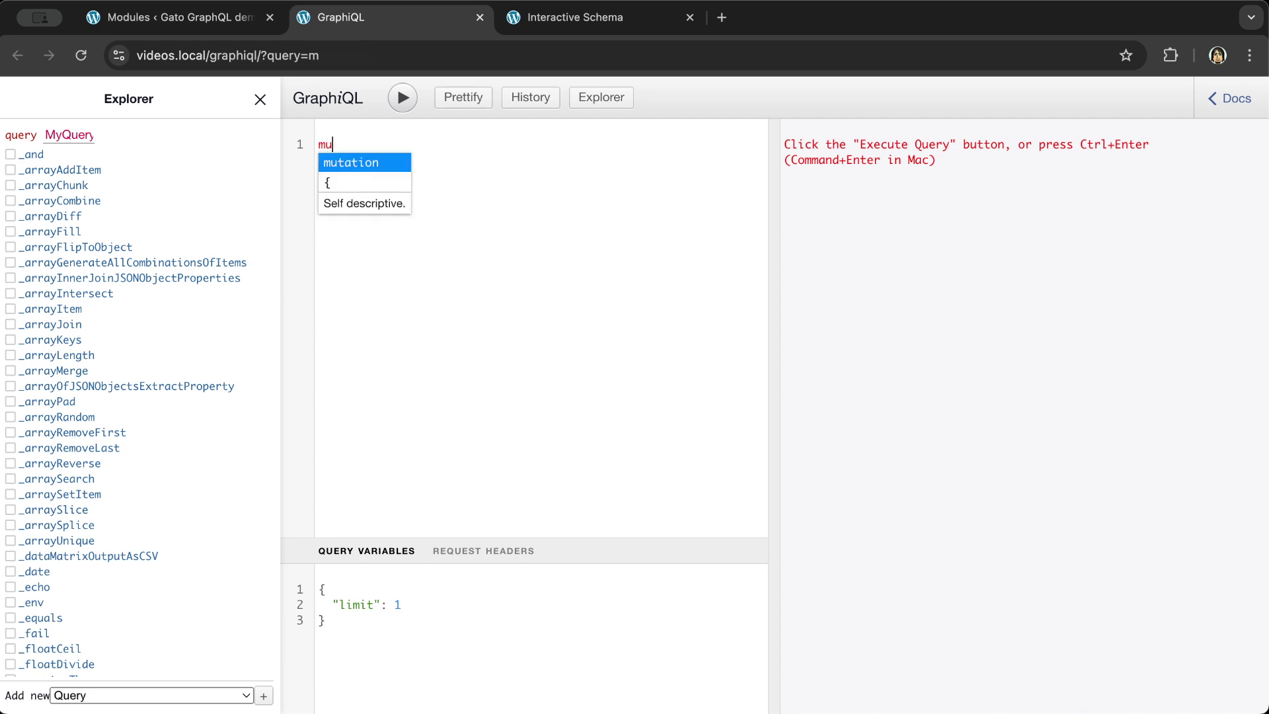
key("Return")
type("{")
key("Return")
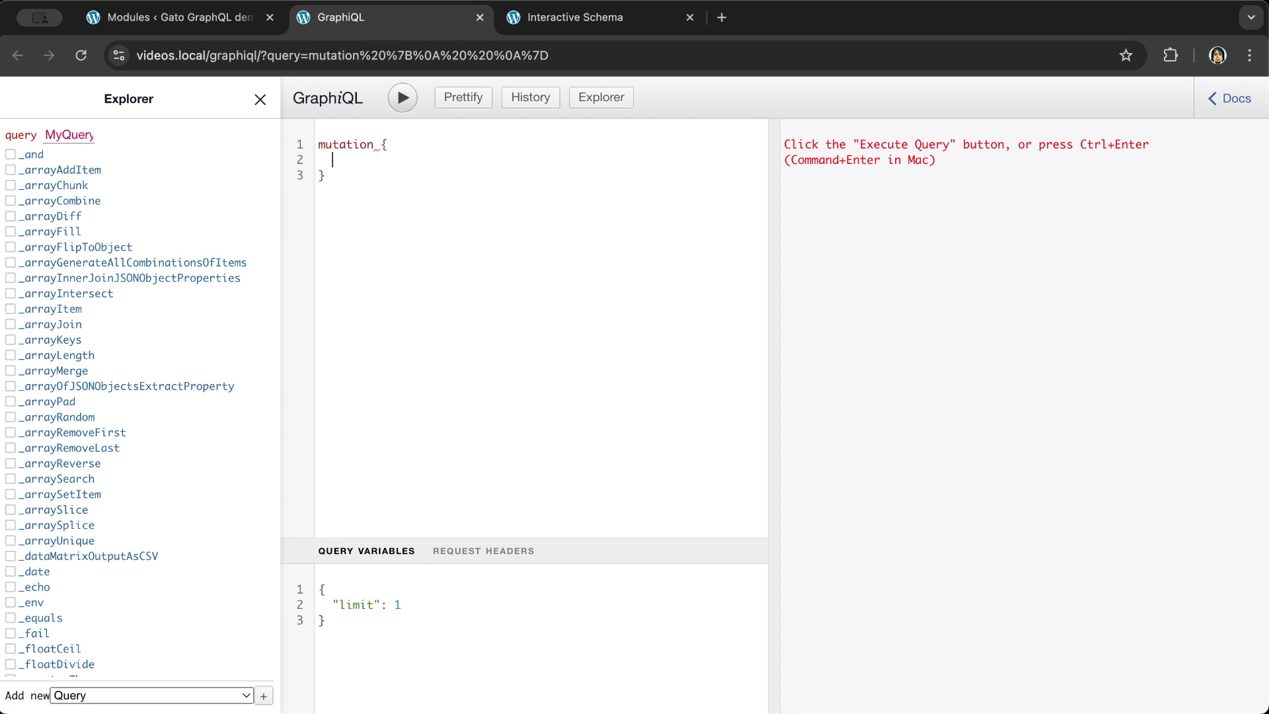
Add a createPost field to the mutation with the input title "Hello friend!" and open its selection block
type("create")
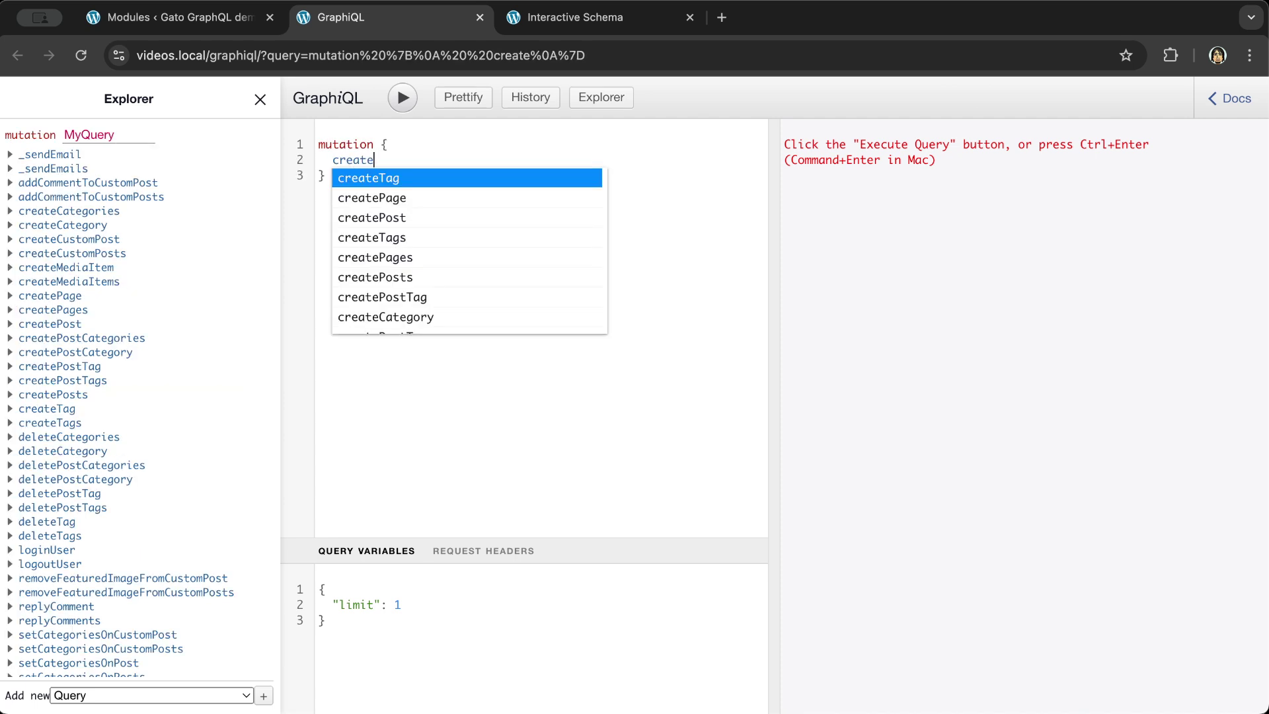
type("Post(")
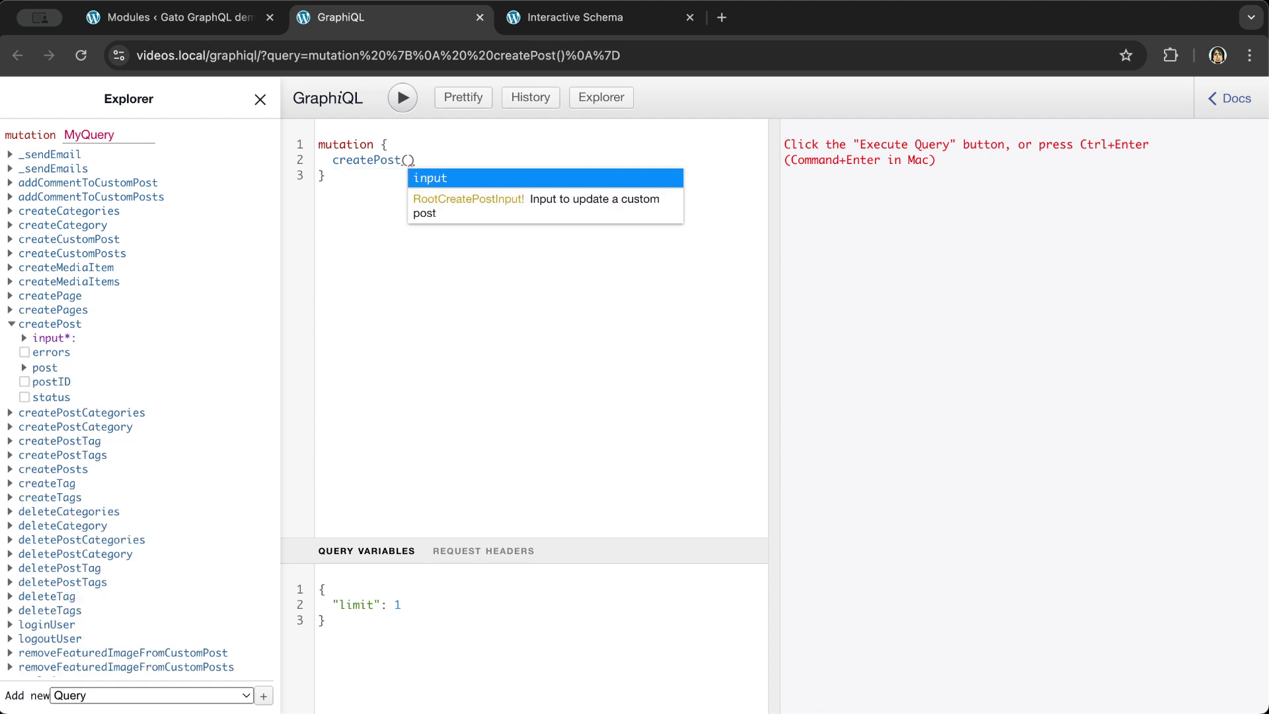
key("Return")
type(": {")
key("Return")
type("title")
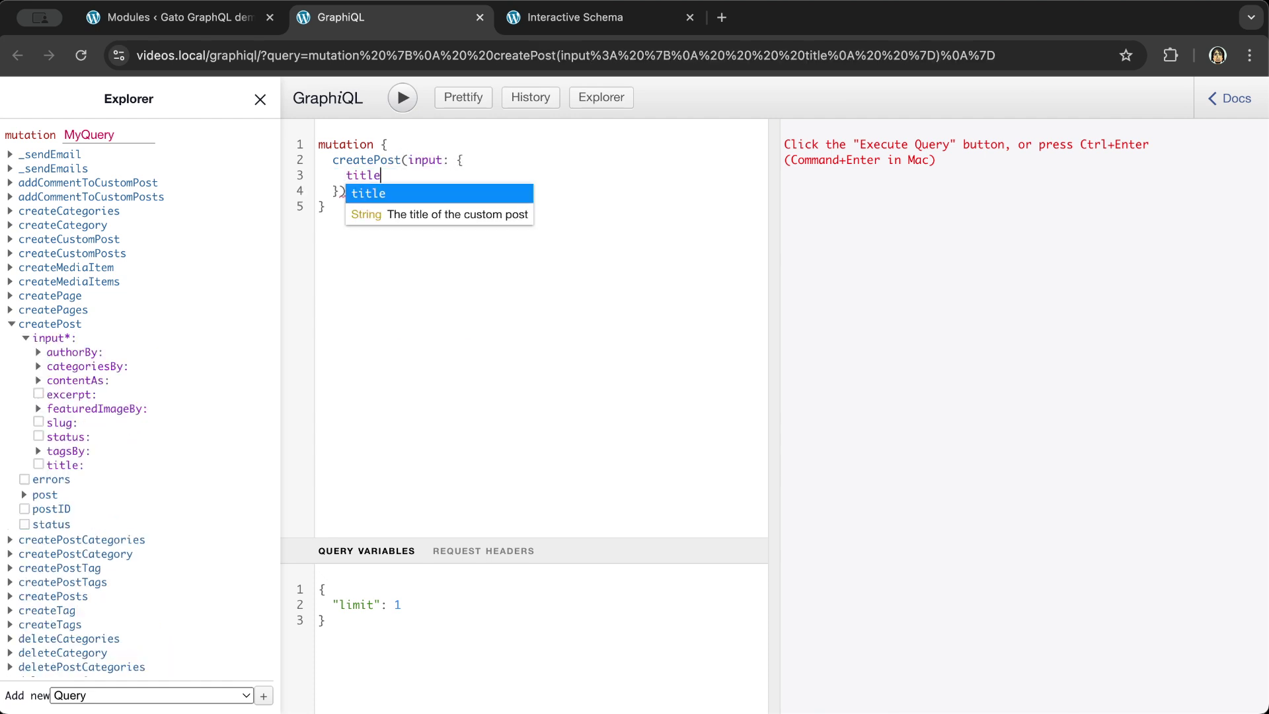
type(": \"Hello frie")
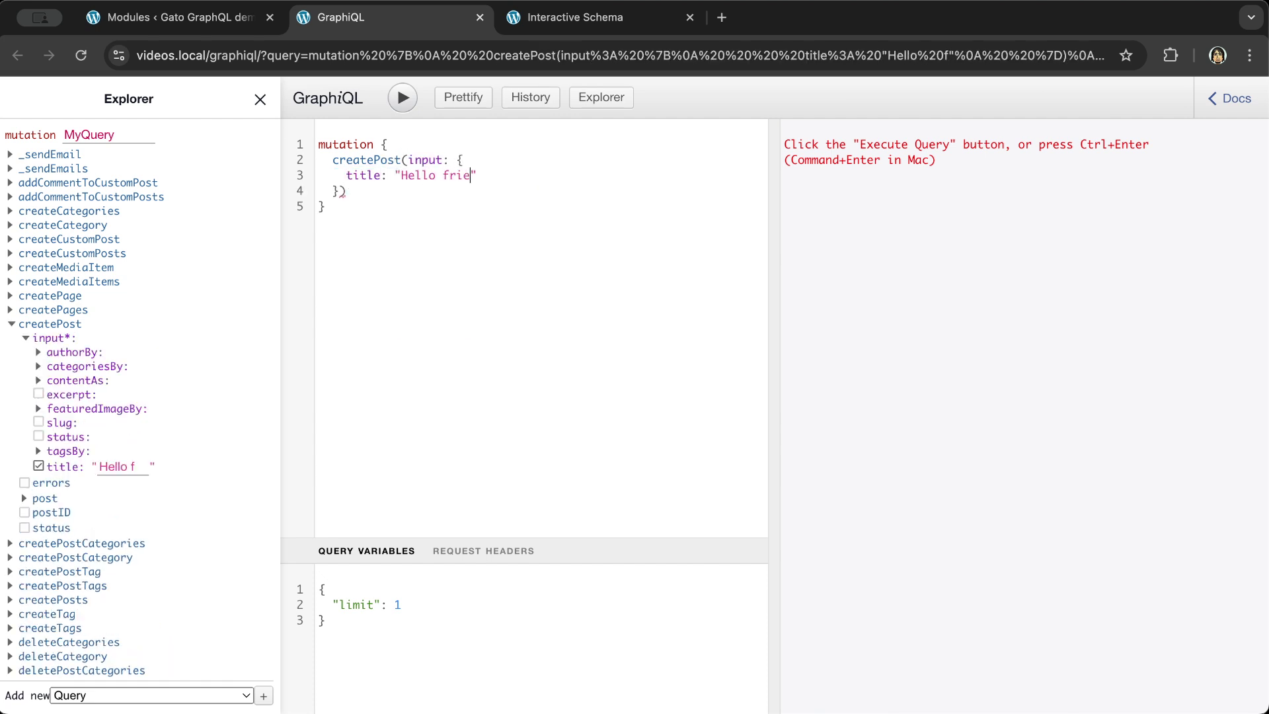
type("nd!{")
key("Return")
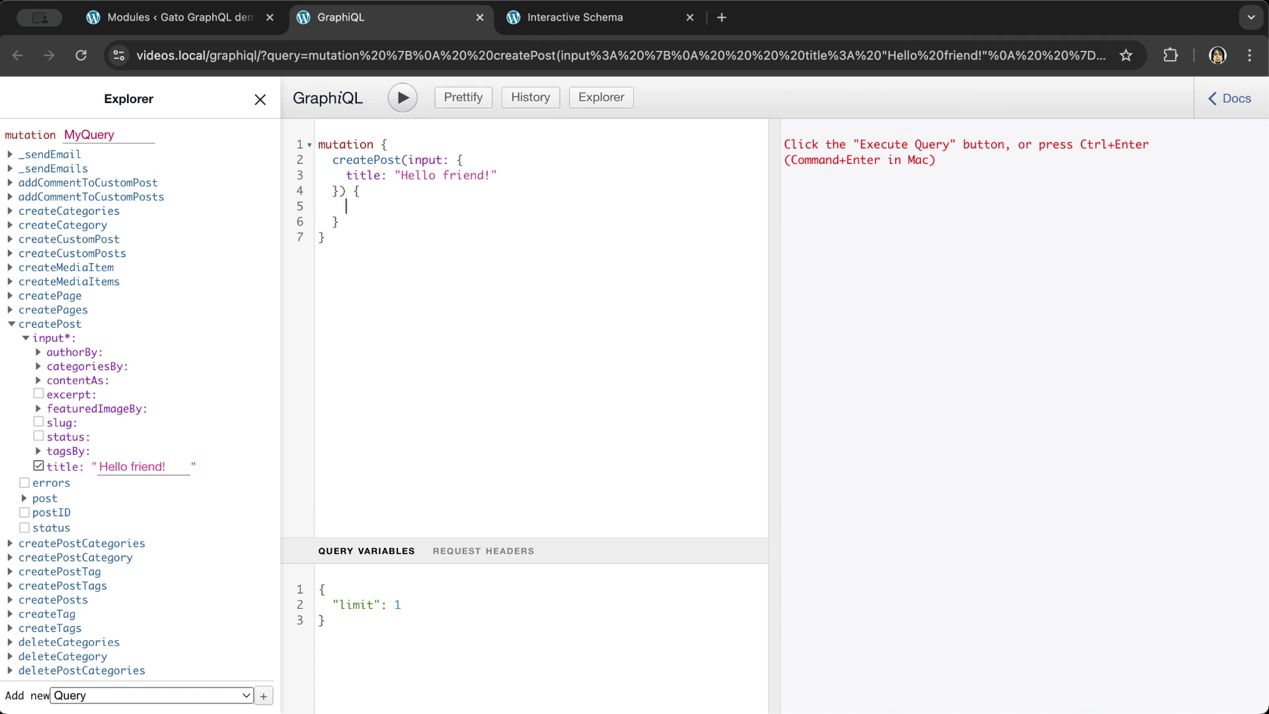
Request status and the post's title in the createPost selection, and execute the mutation
type("status")
key("Return")
key("Return")
type("pos")
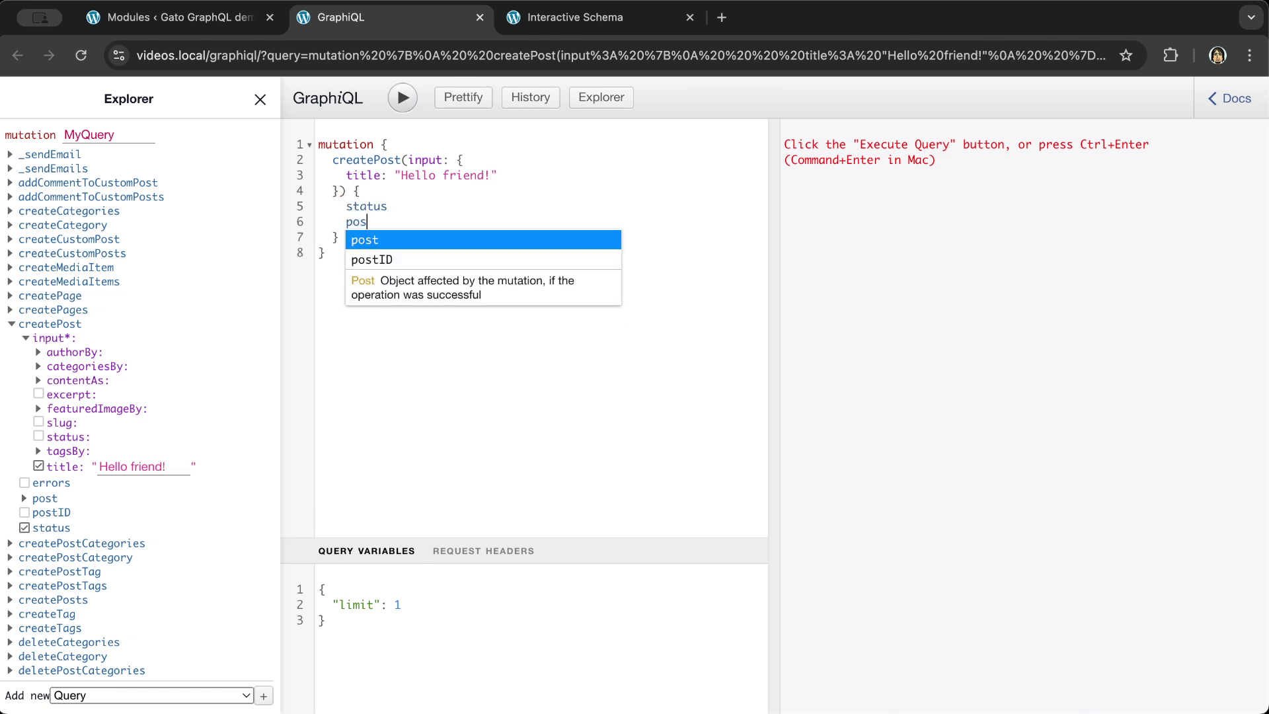
key("Return")
type("{")
key("Return")
type("title")
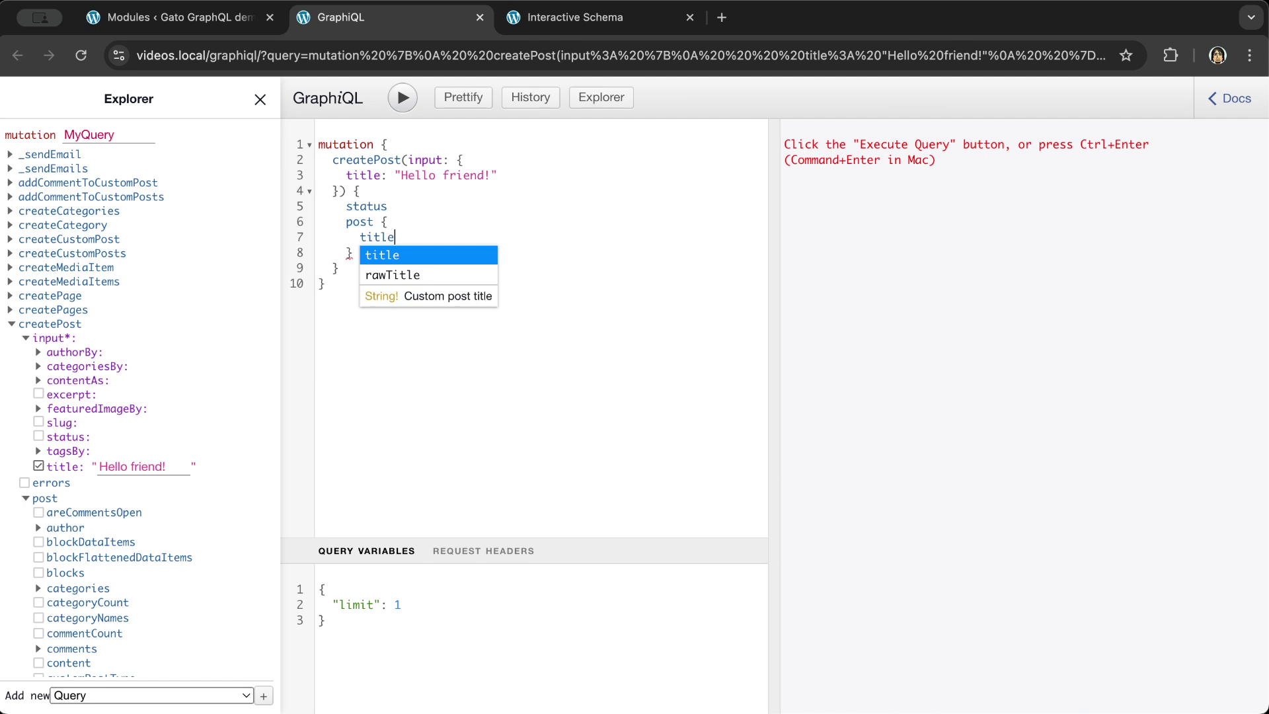
key("Return")
key("super+Return")
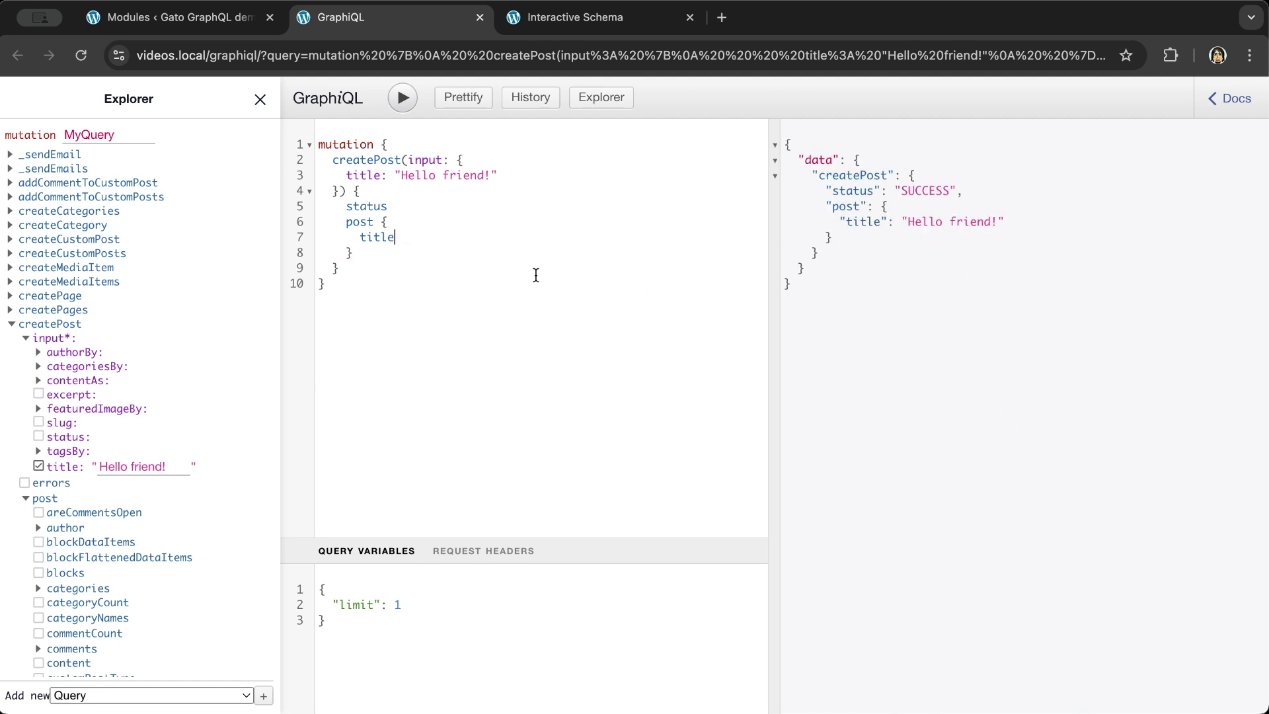
Check the WordPress posts list for the new post and compare it with the mutation in the public GraphiQL client
left_click(157, 23)
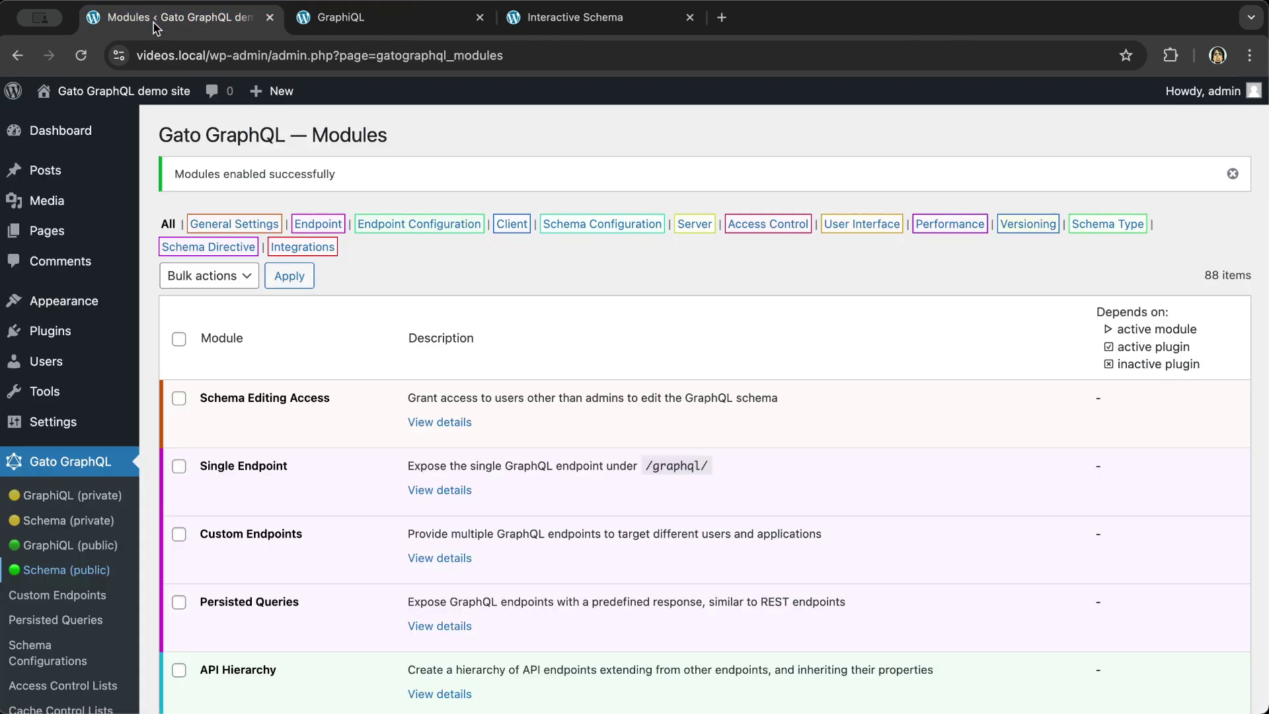
left_click(45, 171)
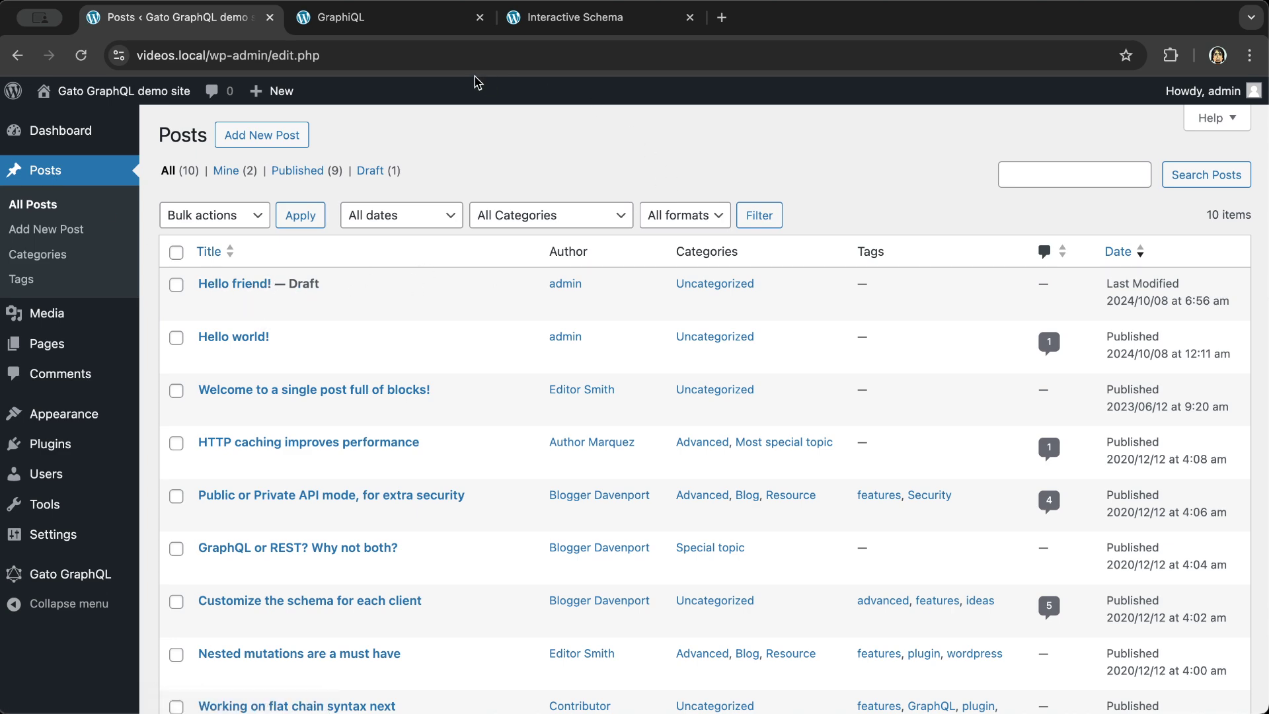
left_click(398, 19)
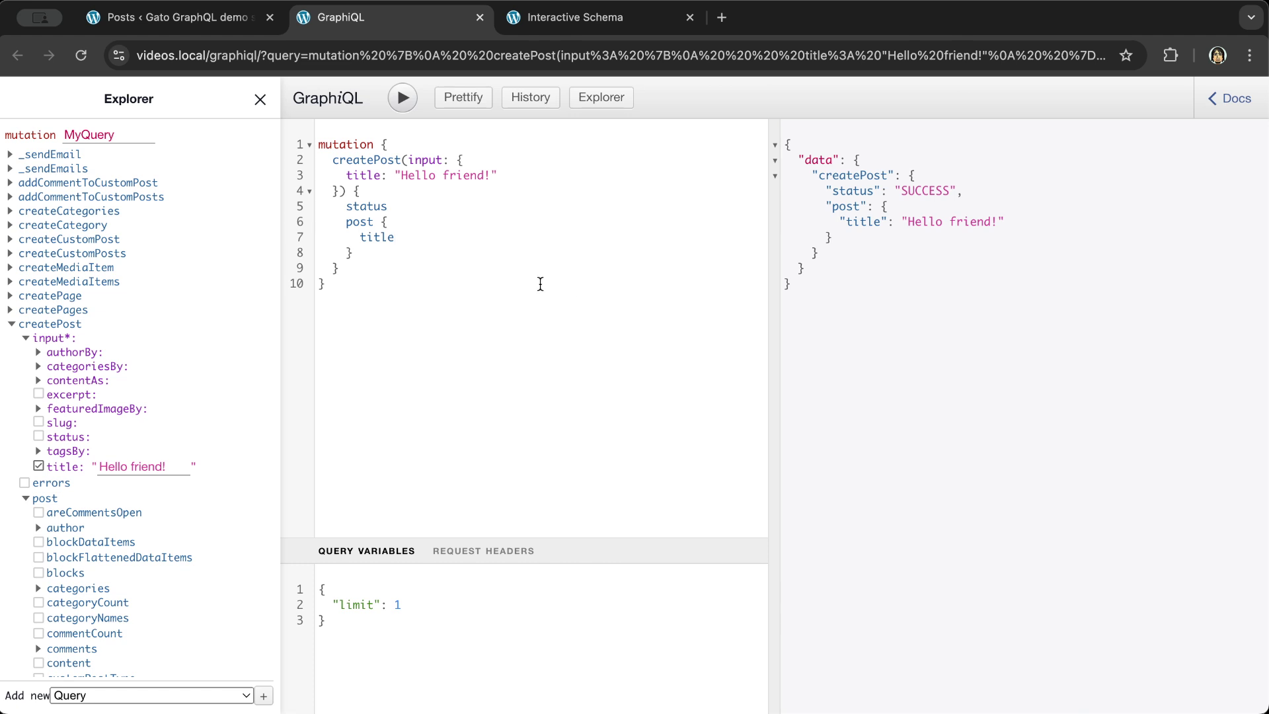
left_click(176, 25)
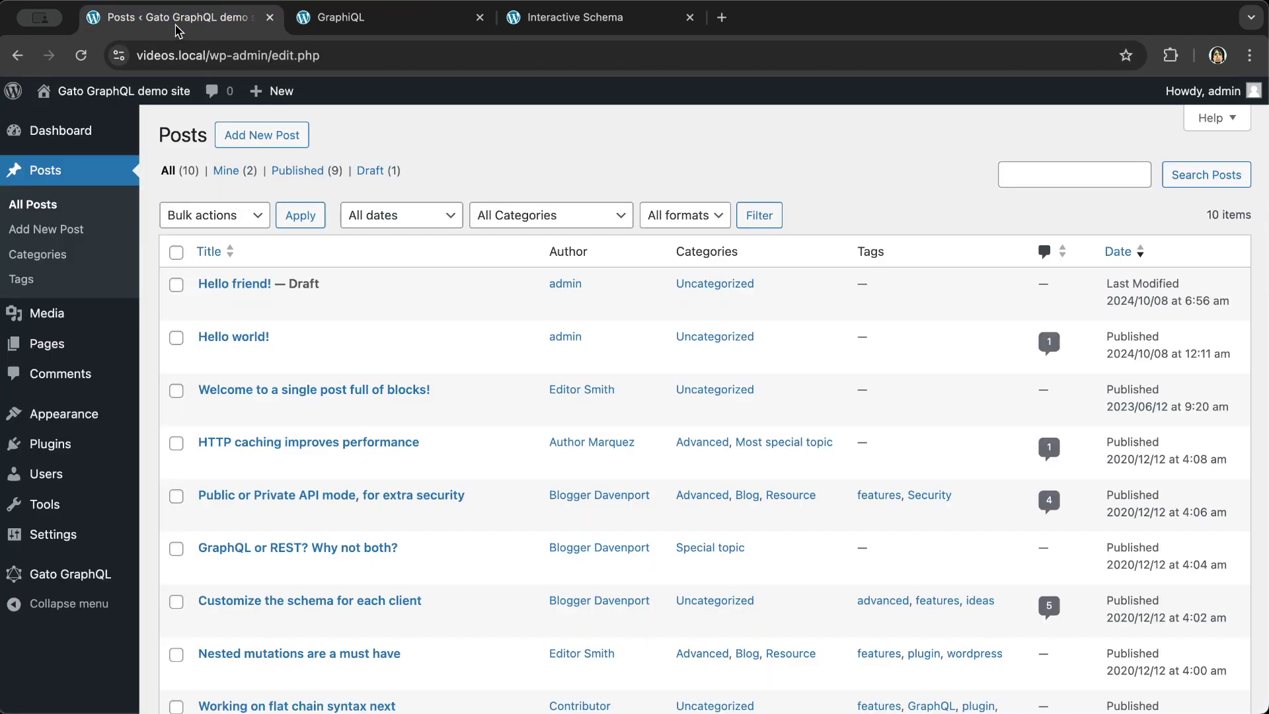
Start a new Gato GraphQL Access Control List
mouse_move(62, 579)
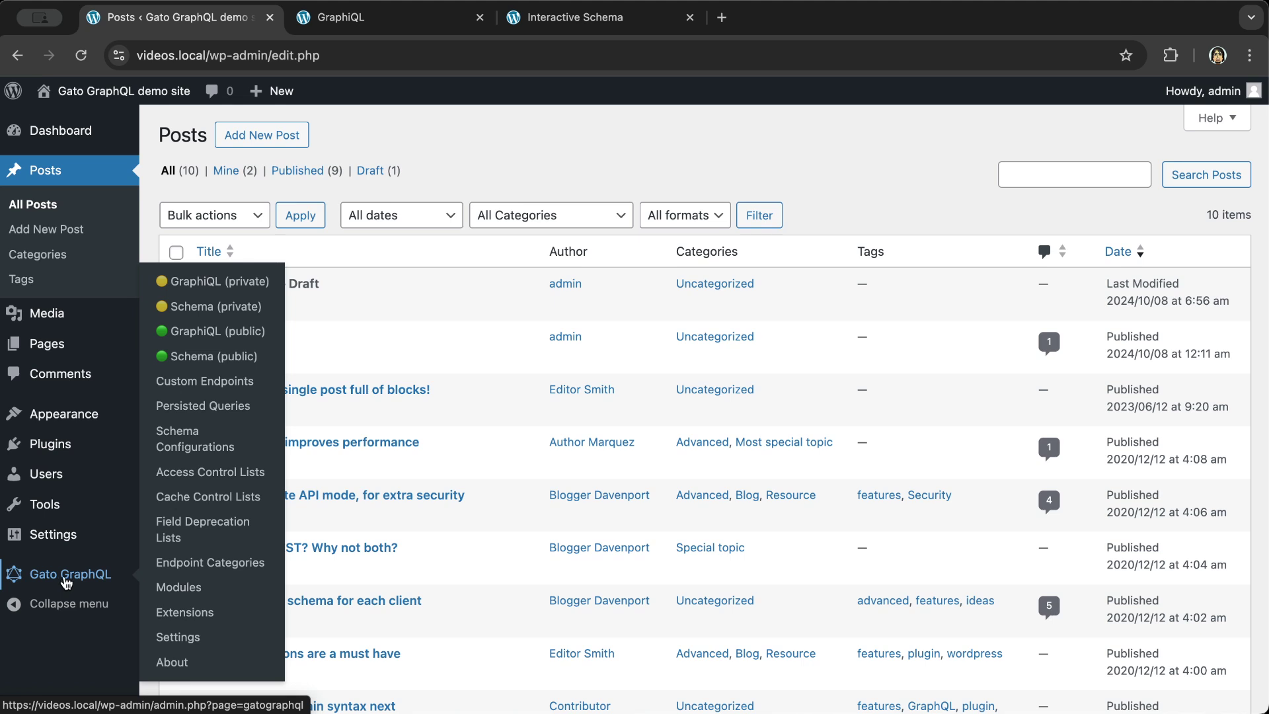
left_click(194, 470)
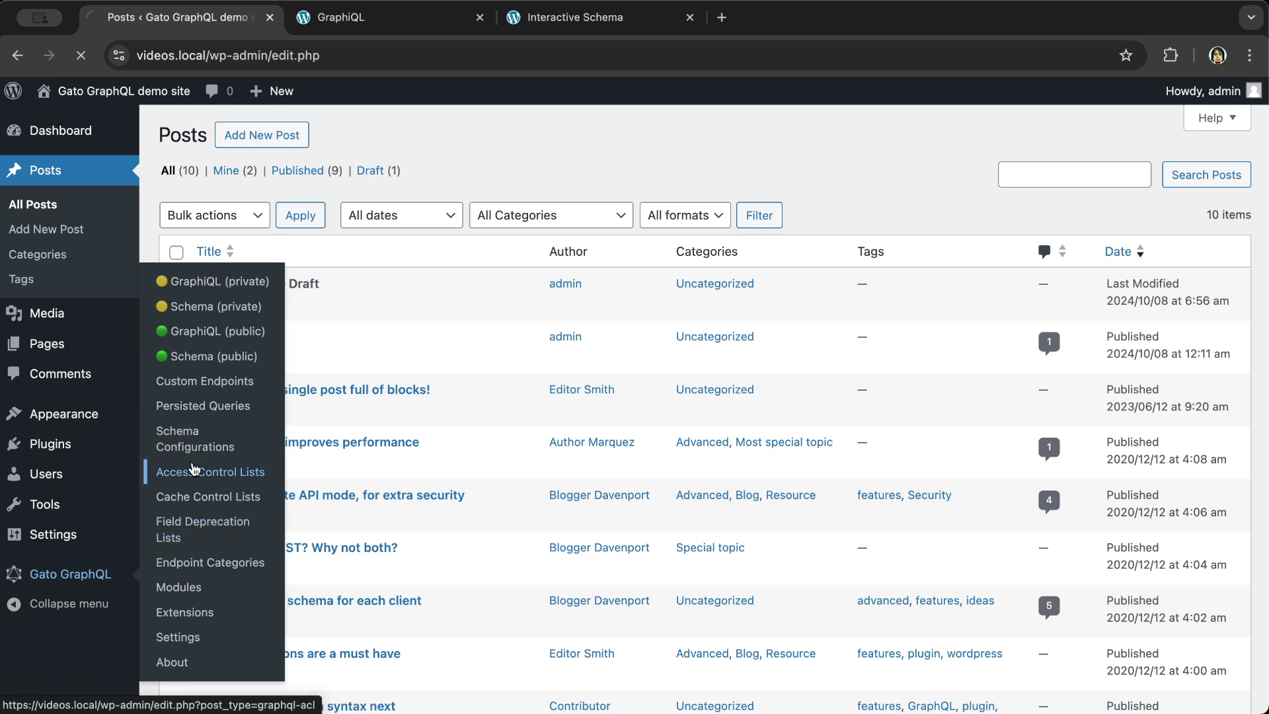
left_click(465, 144)
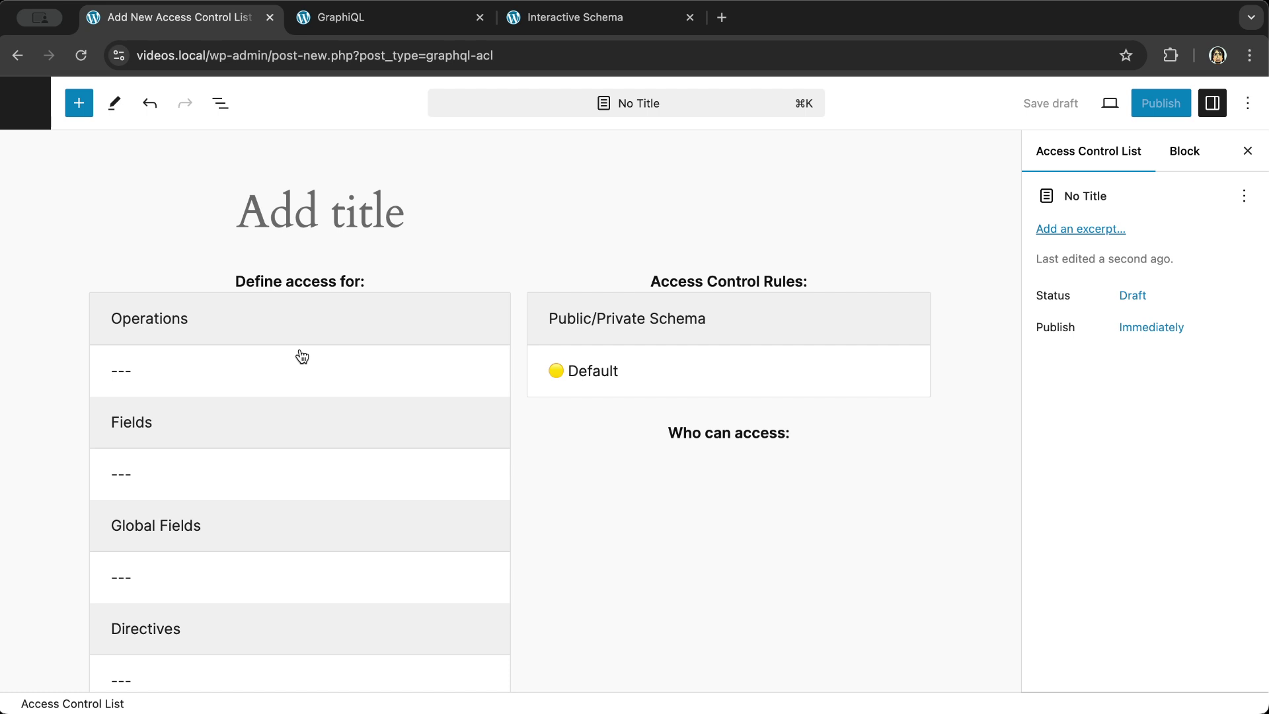
Browse the fields, global fields and directives in the Access Control block, and select the mutation operation for access control
left_click(302, 357)
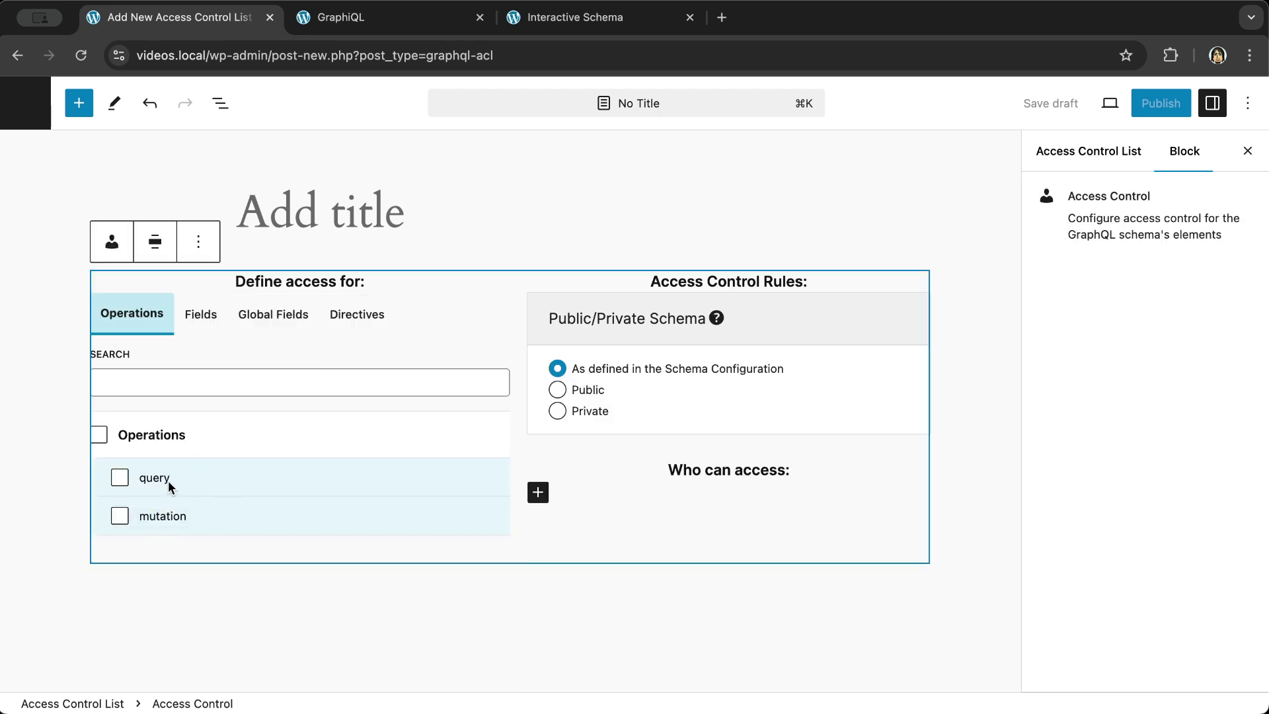
left_click(204, 324)
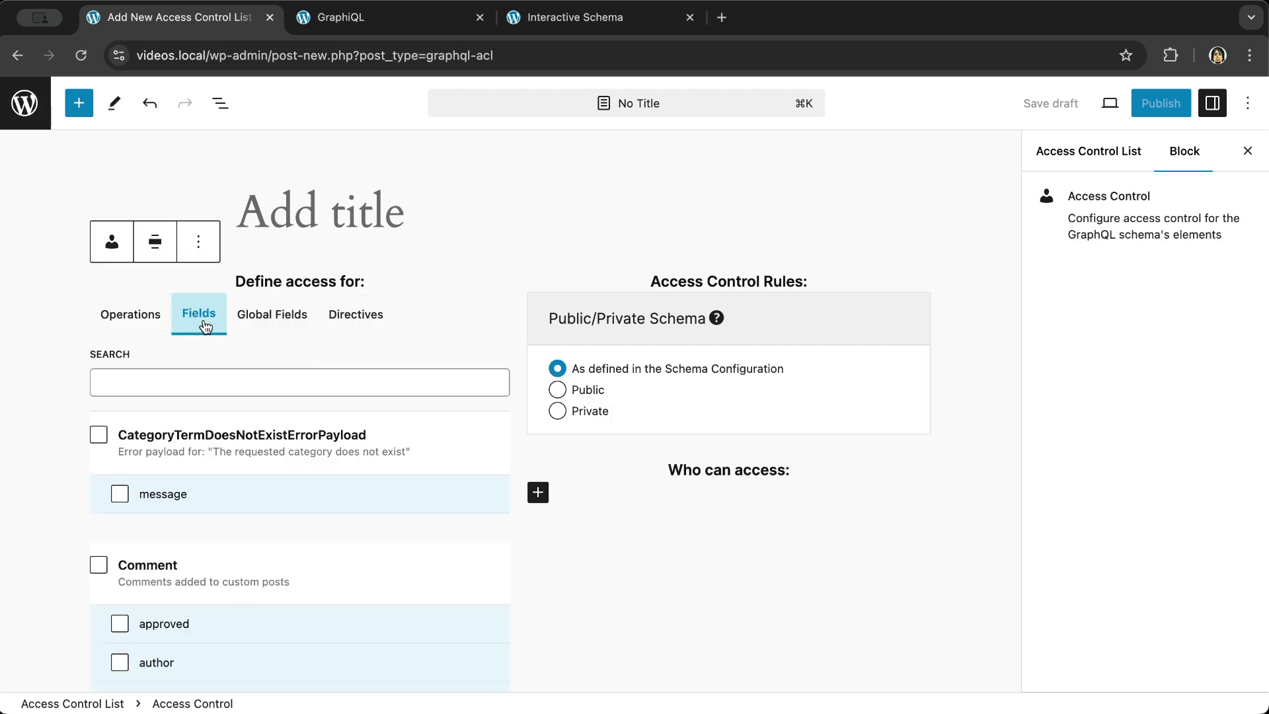
scroll(312, 524, "down", 10)
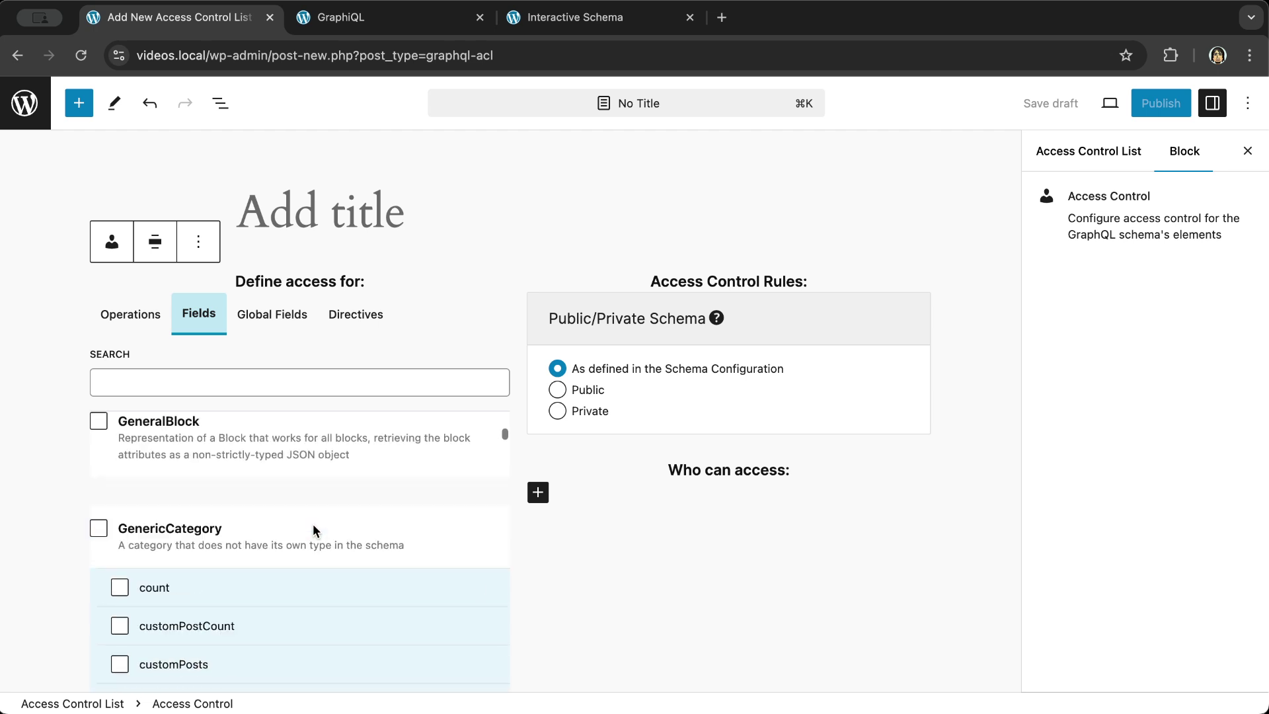
left_click(285, 319)
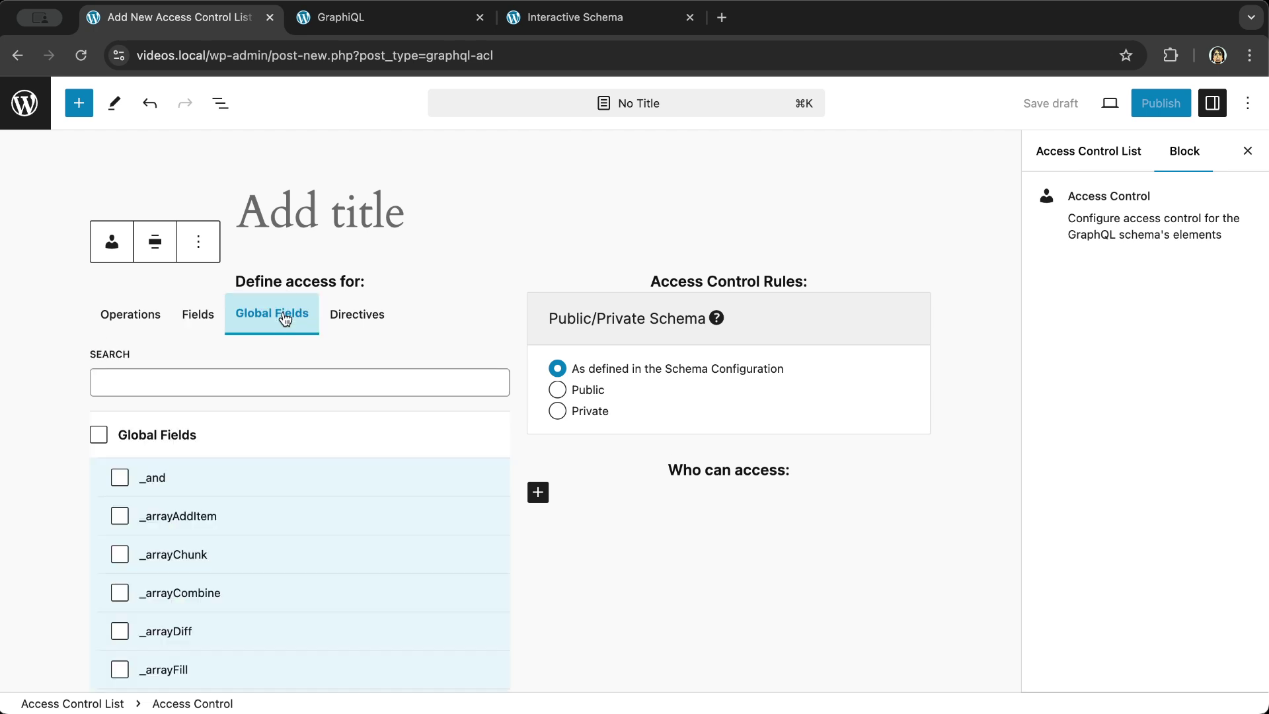
left_click(359, 318)
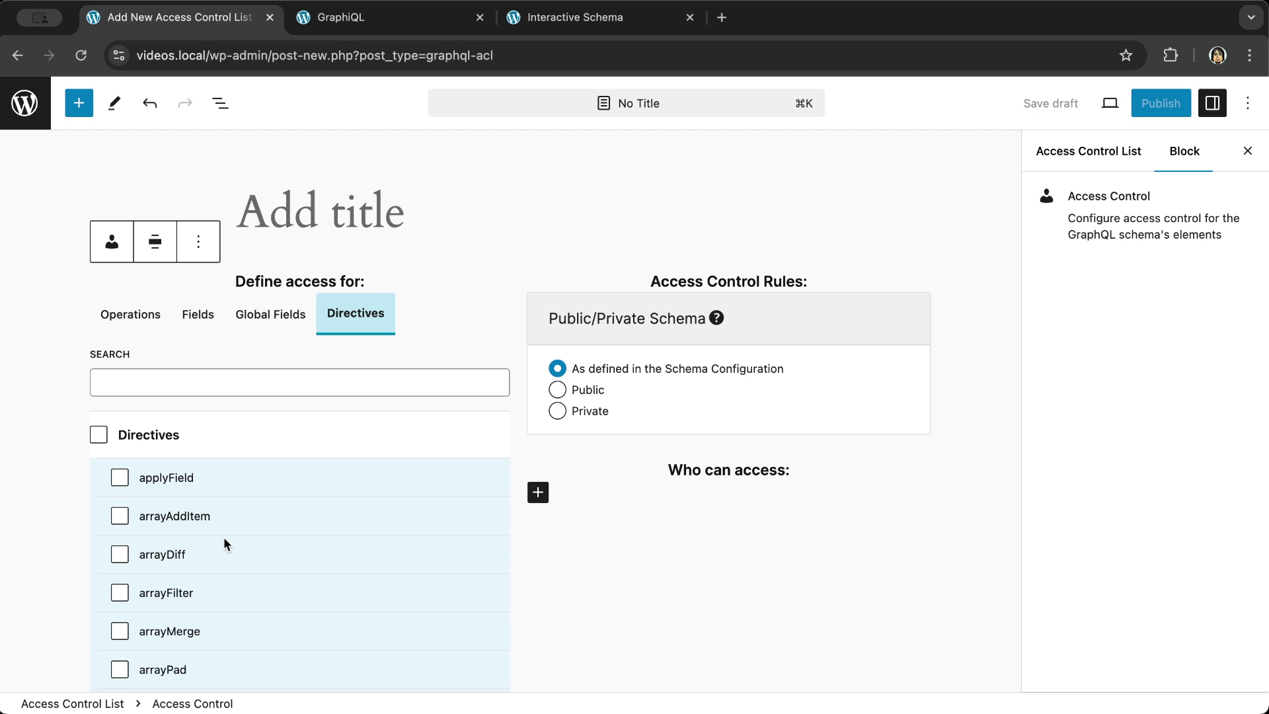
left_click(130, 316)
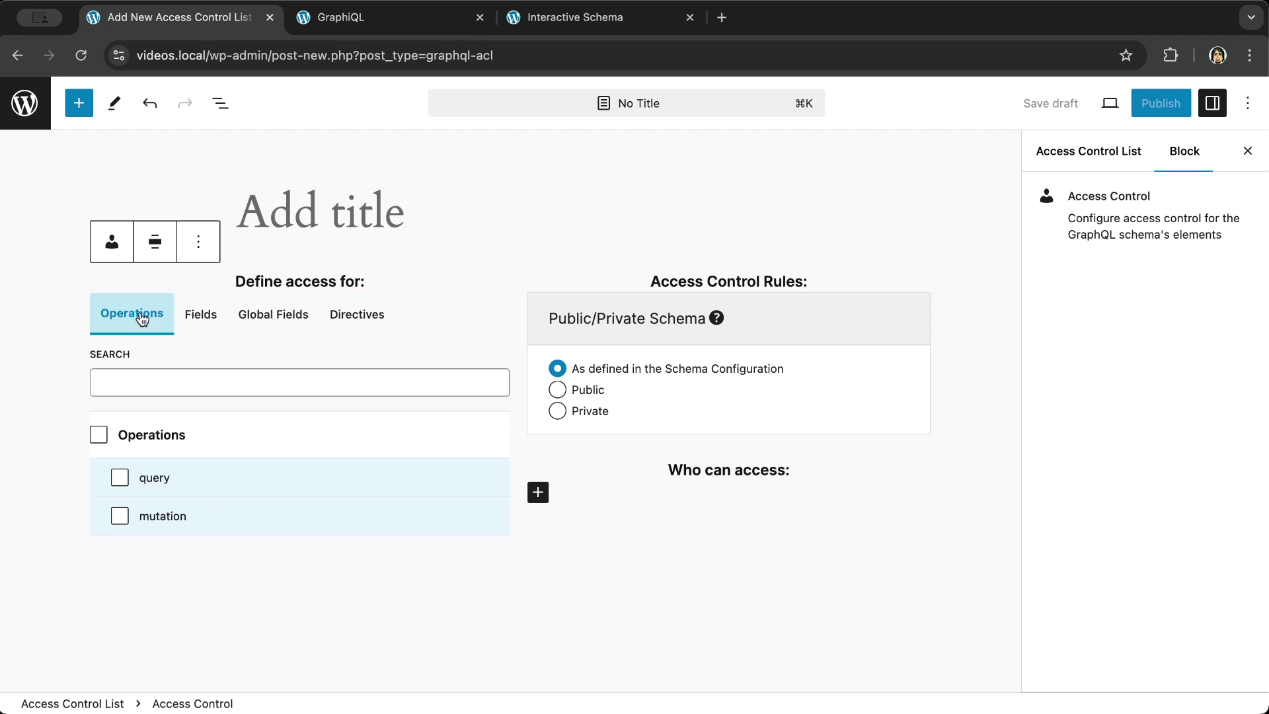
left_click(160, 518)
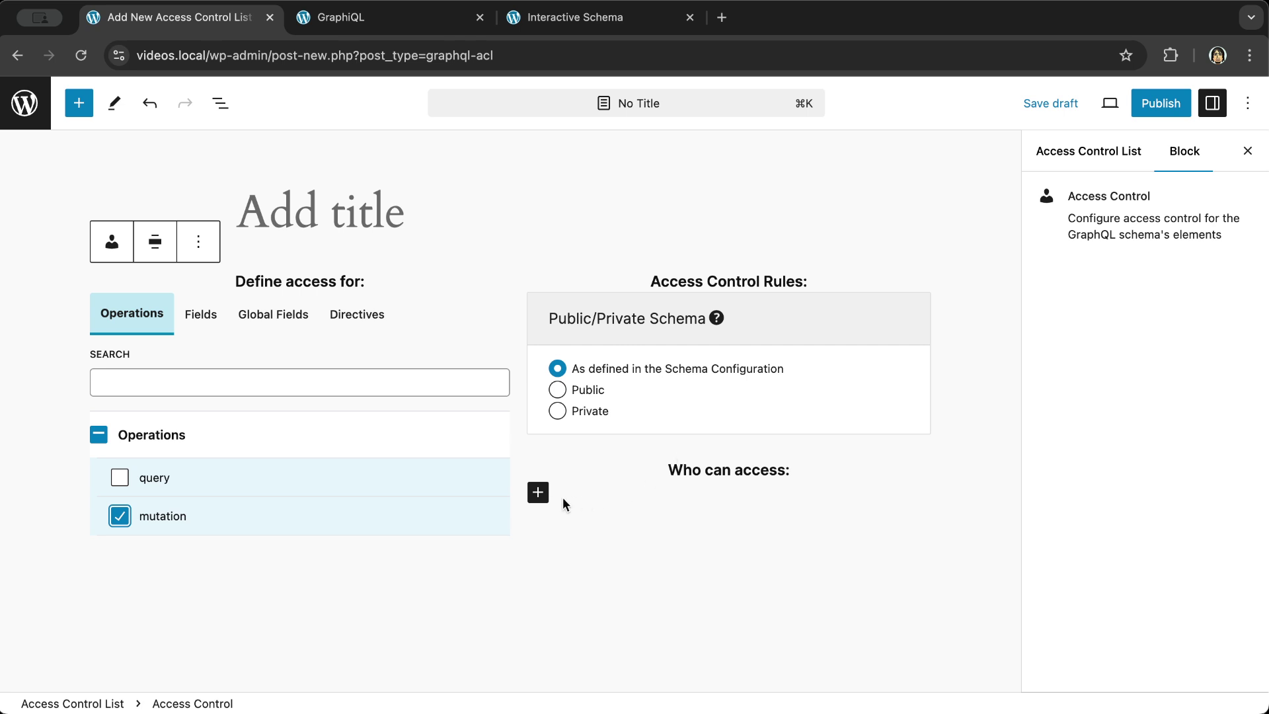
Add the Disable access rule to the Access Control block so nobody can access the selected operation
left_click(538, 492)
left_click(644, 563)
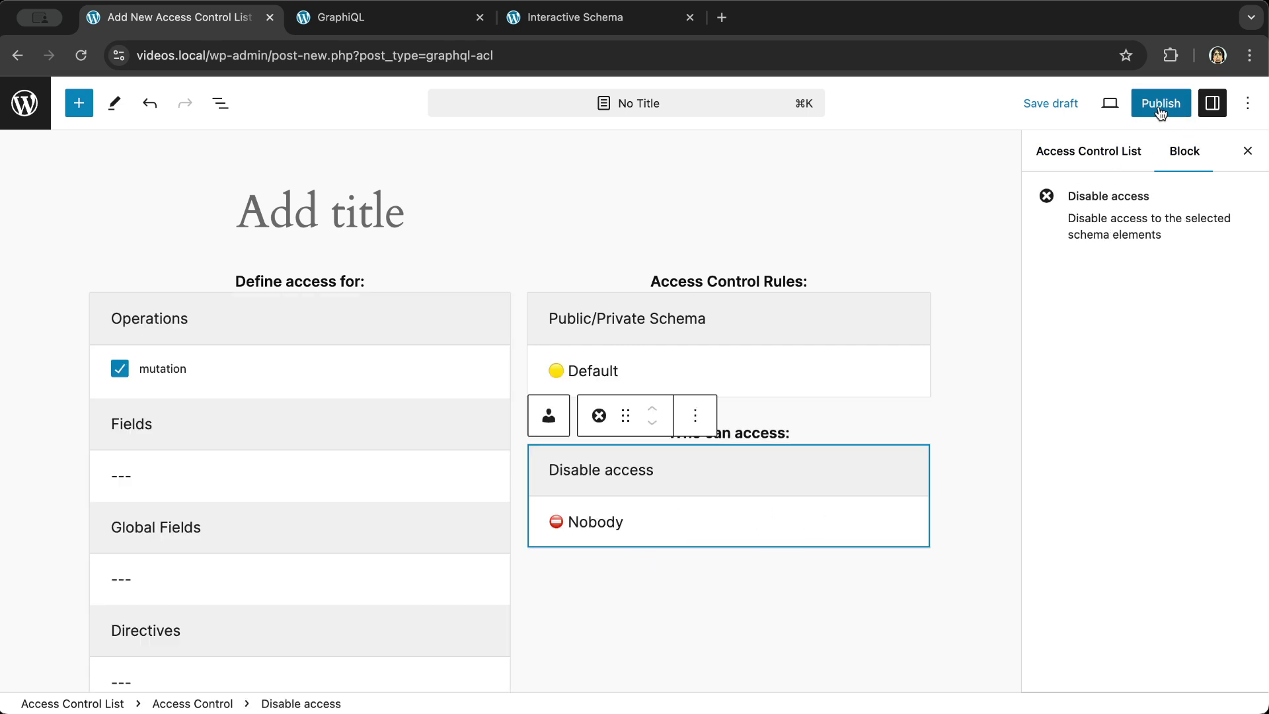
Title the Access Control List "ACL for single endpoint" and publish it
left_click(535, 213)
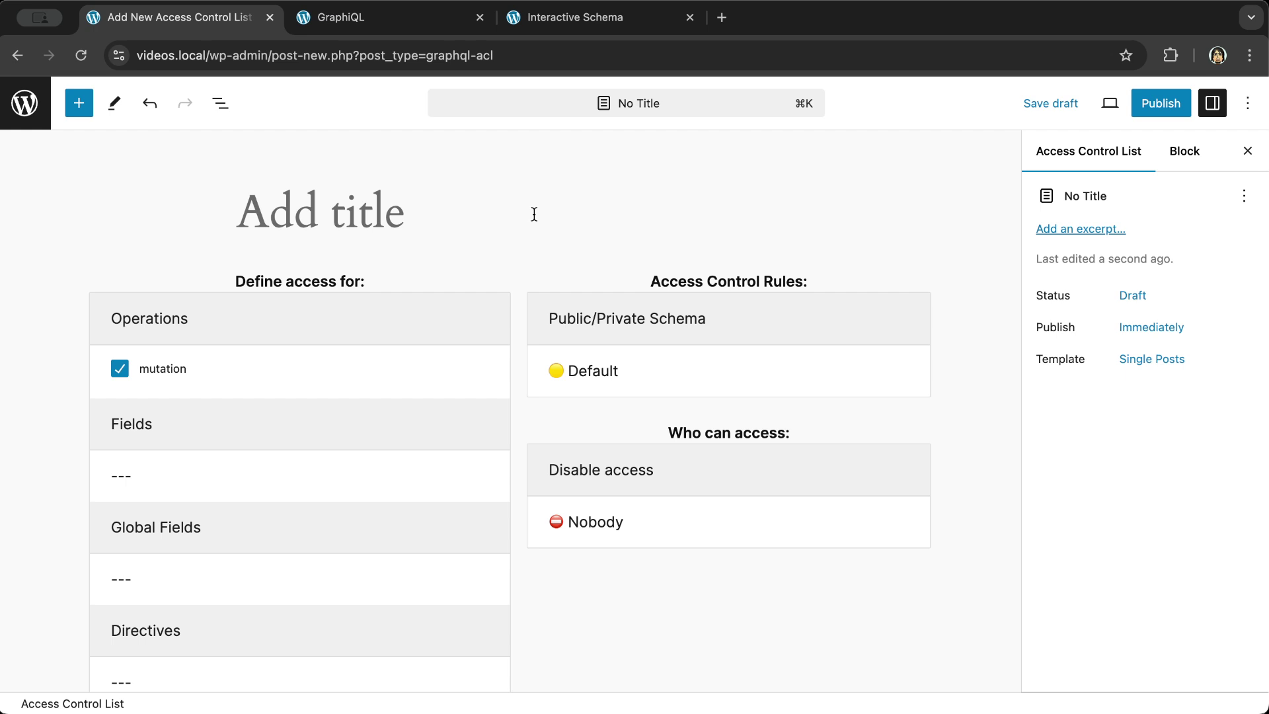
type("Ban")
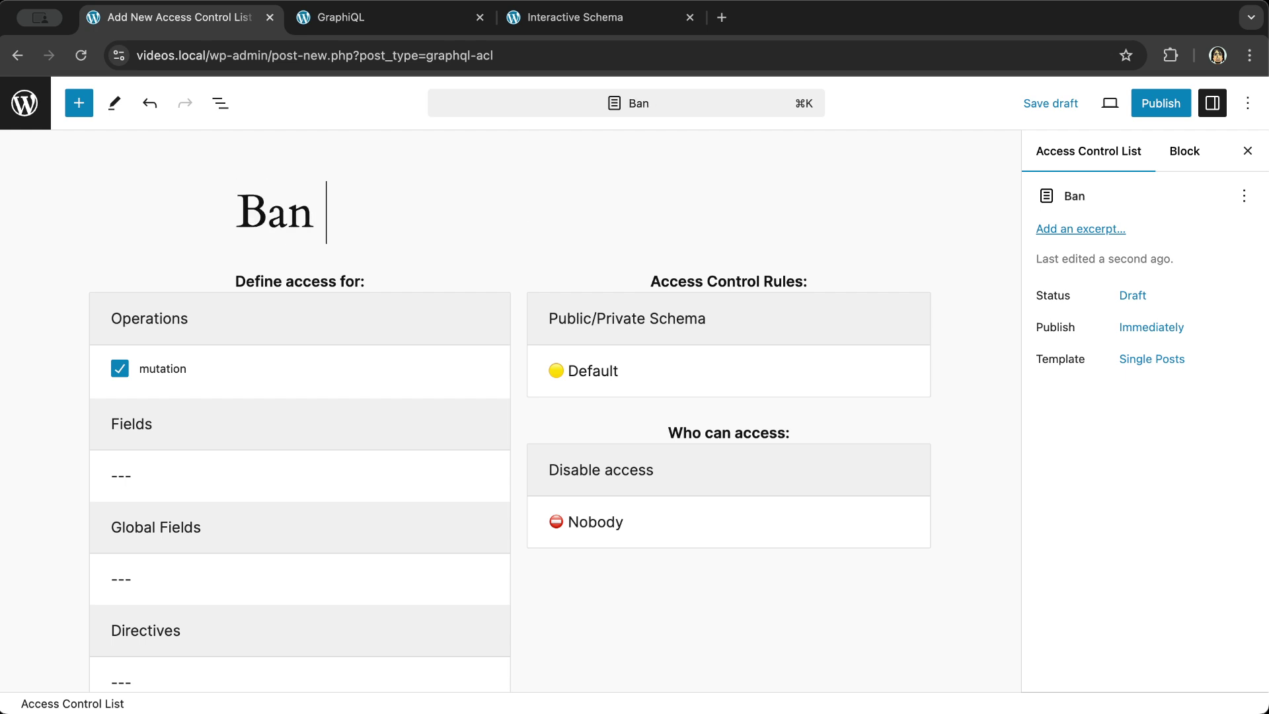
key("BackSpace")
key("BackSpace")
key("BackSpace")
key("BackSpace")
type("AC")
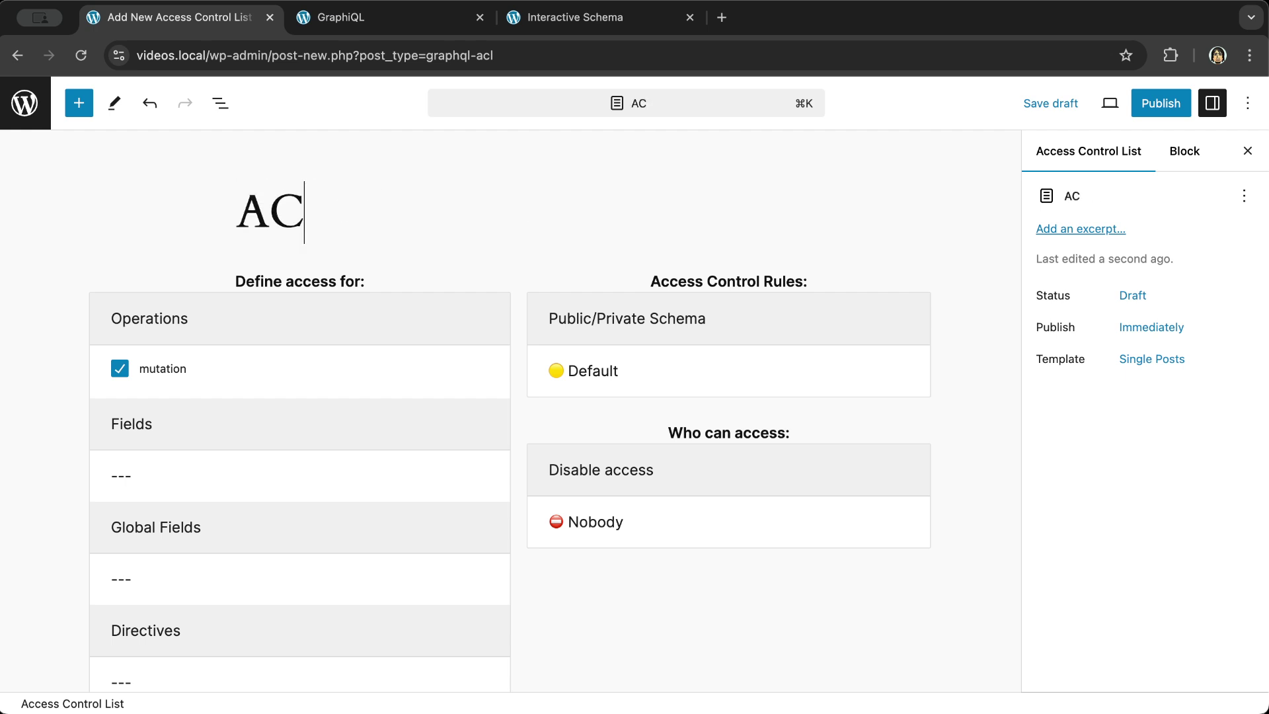
type("L for si")
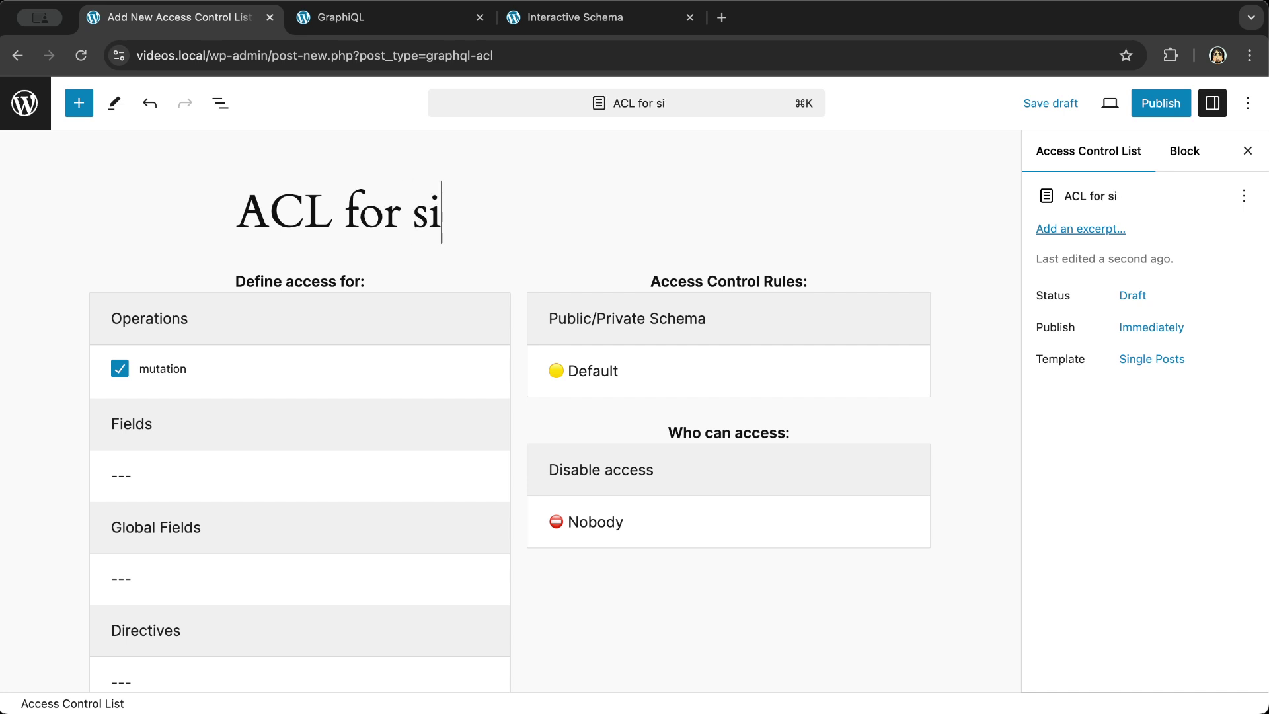
type("ngle endpoint")
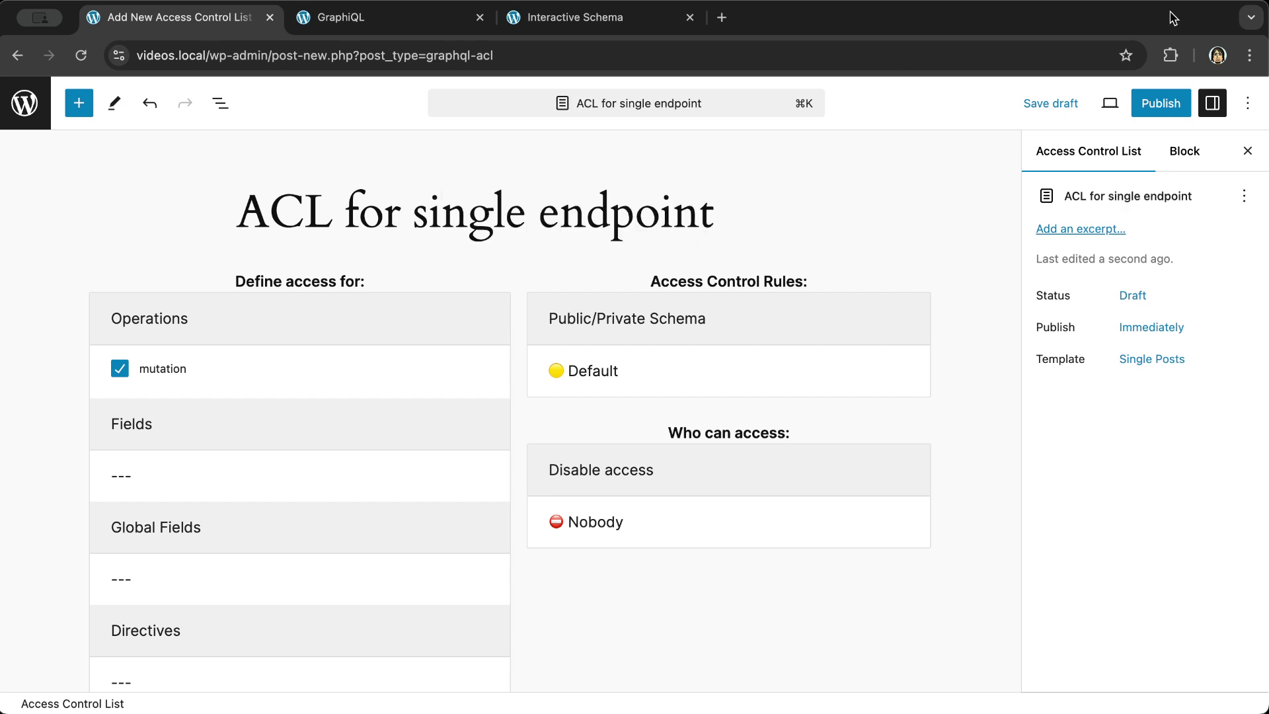
left_click(1165, 111)
left_click(1124, 105)
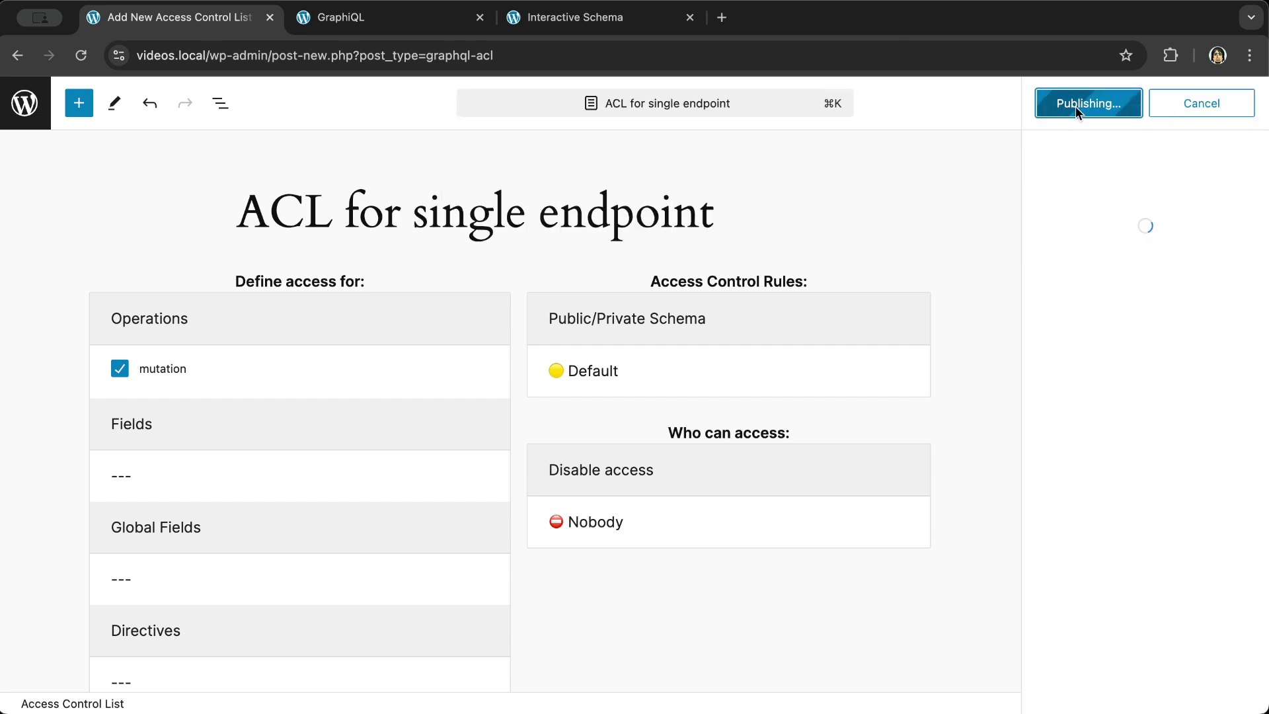
Create a new GraphQL Schema Configuration titled "SC for single endpoint"
left_click(24, 103)
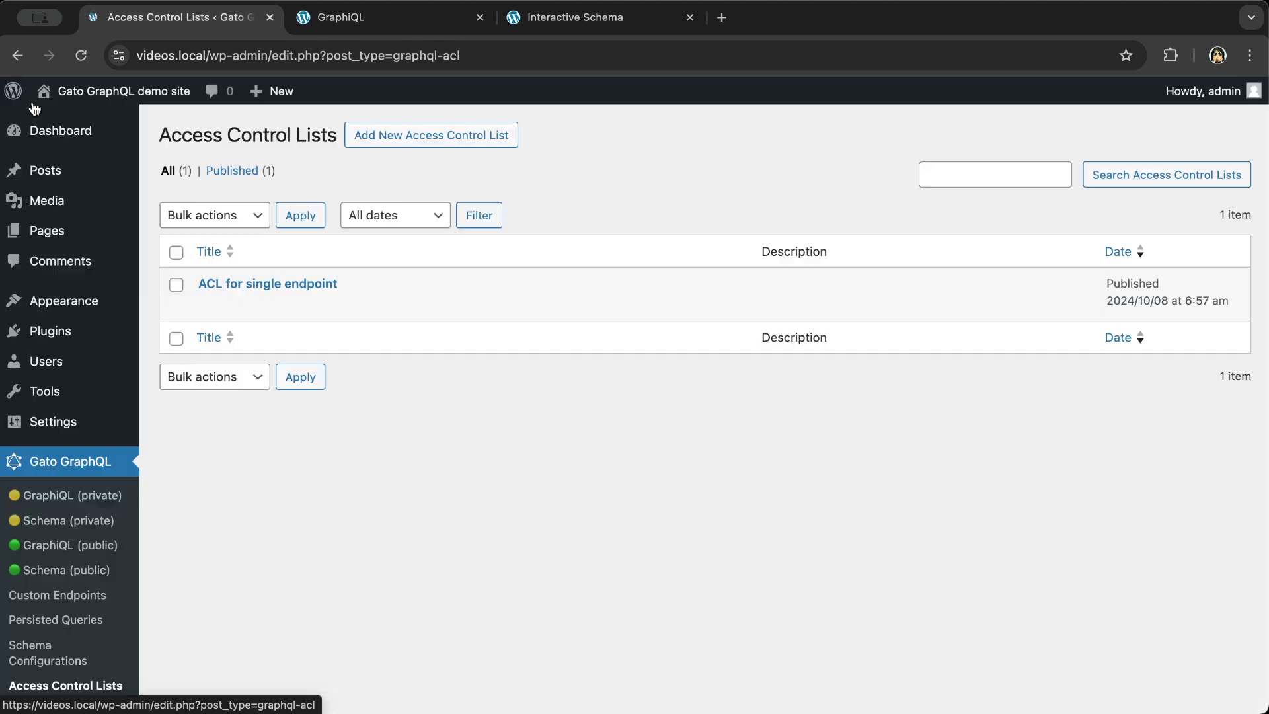
left_click(31, 646)
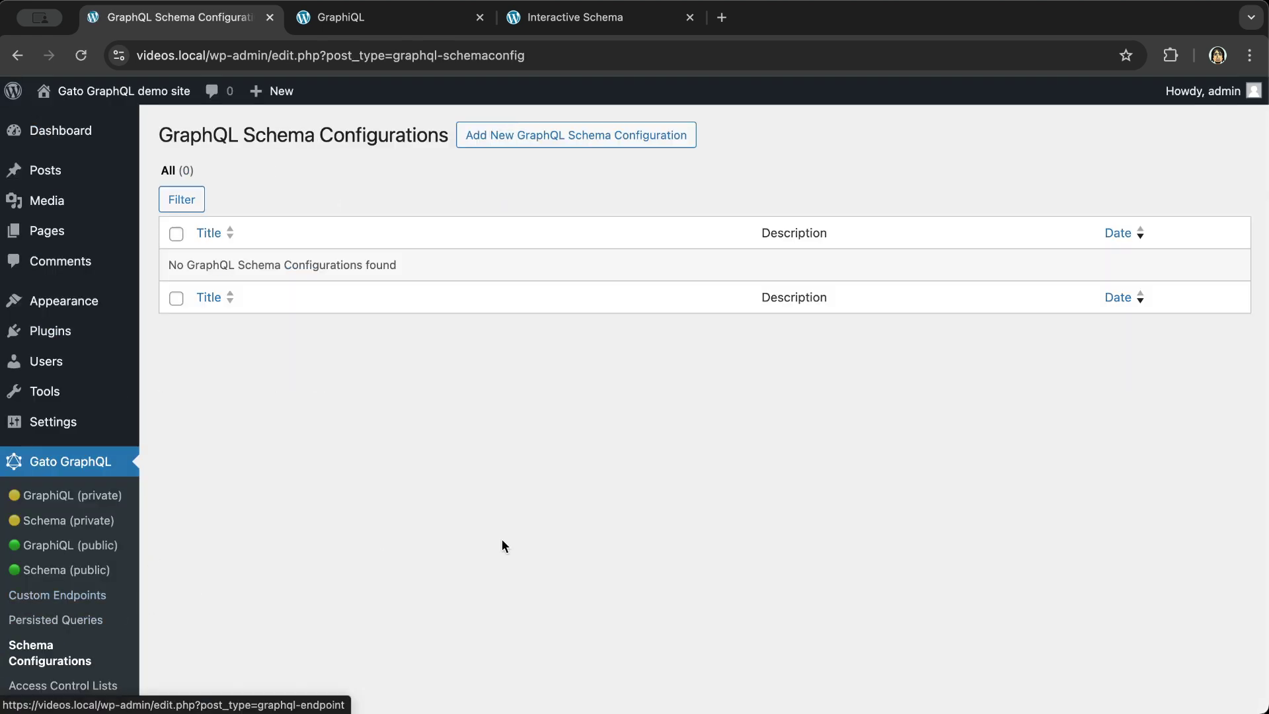
left_click(532, 135)
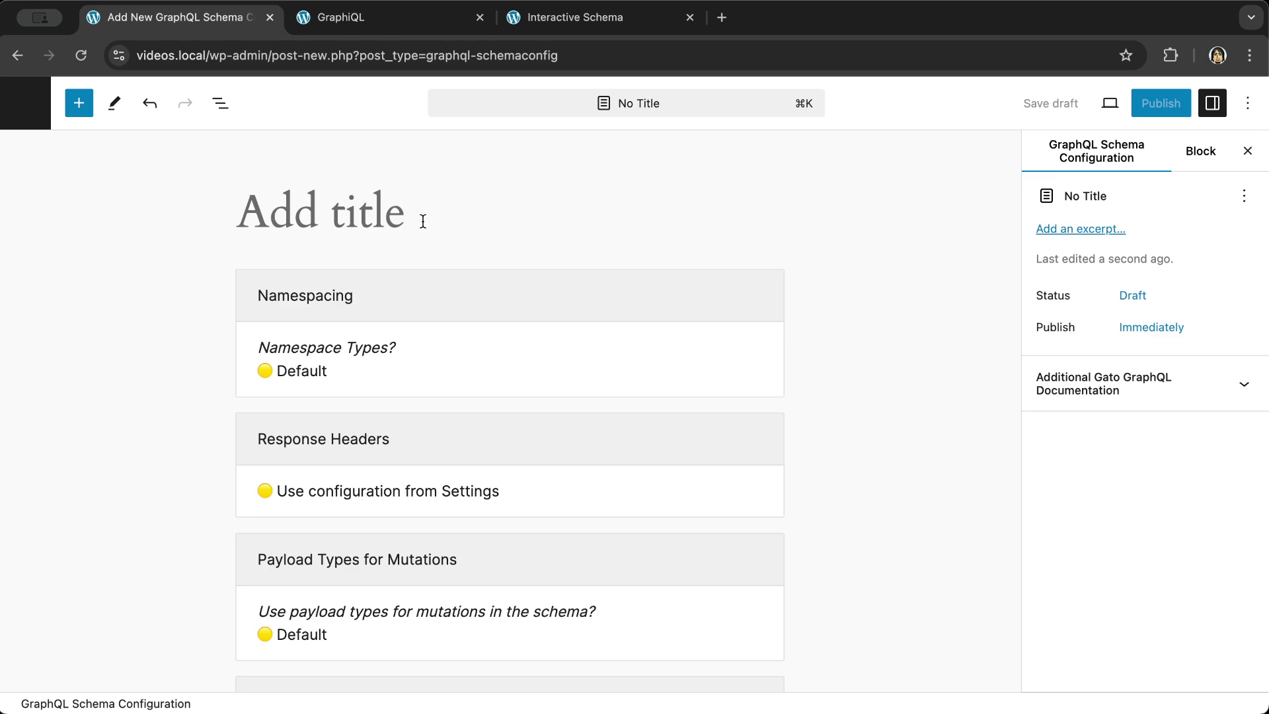
type("SC for si")
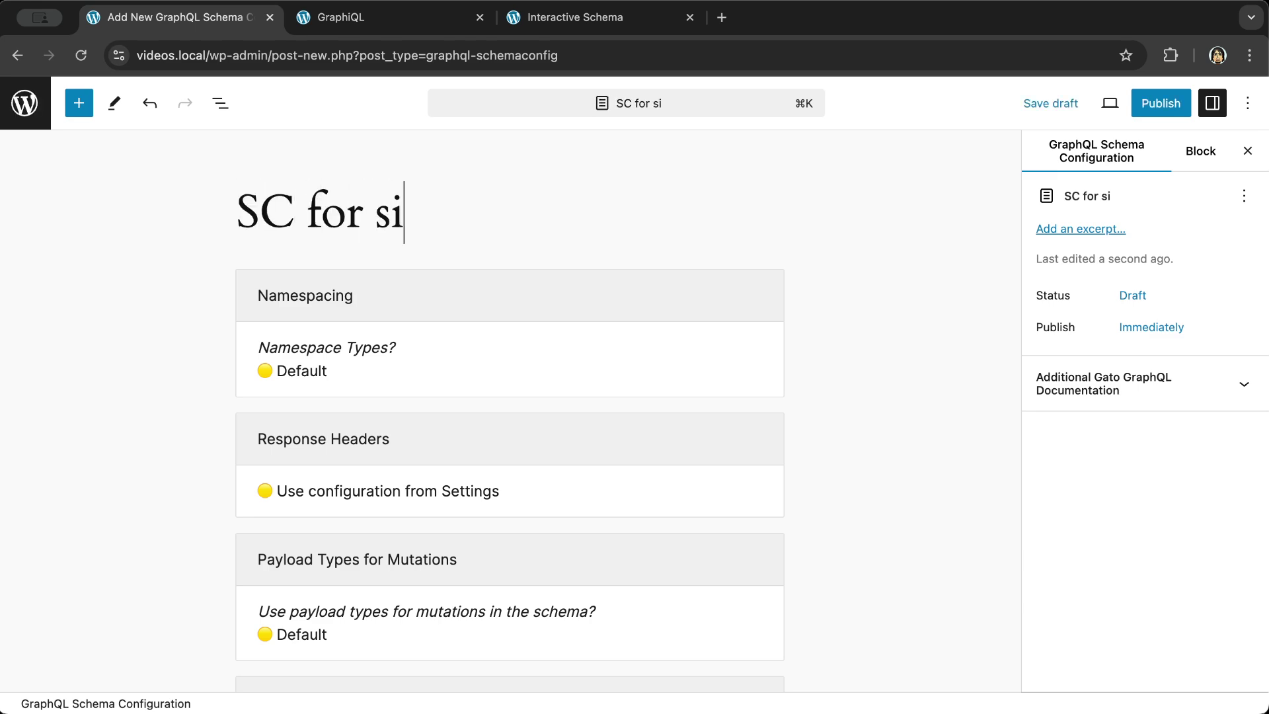
type("ngle endpoint")
Enable custom configuration for Access Control with the "ACL for single endpoint" list selected, and publish the Schema Configuration
scroll(626, 320, "down", 10)
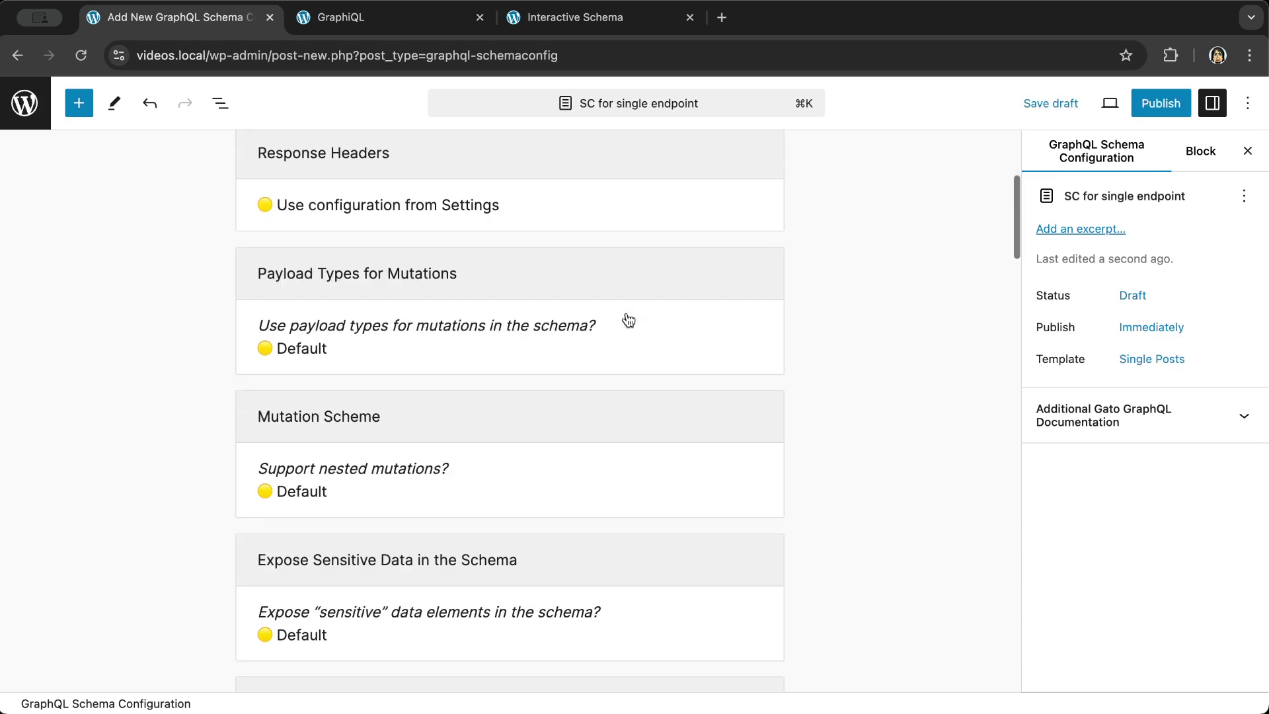
scroll(628, 321, "down", 12)
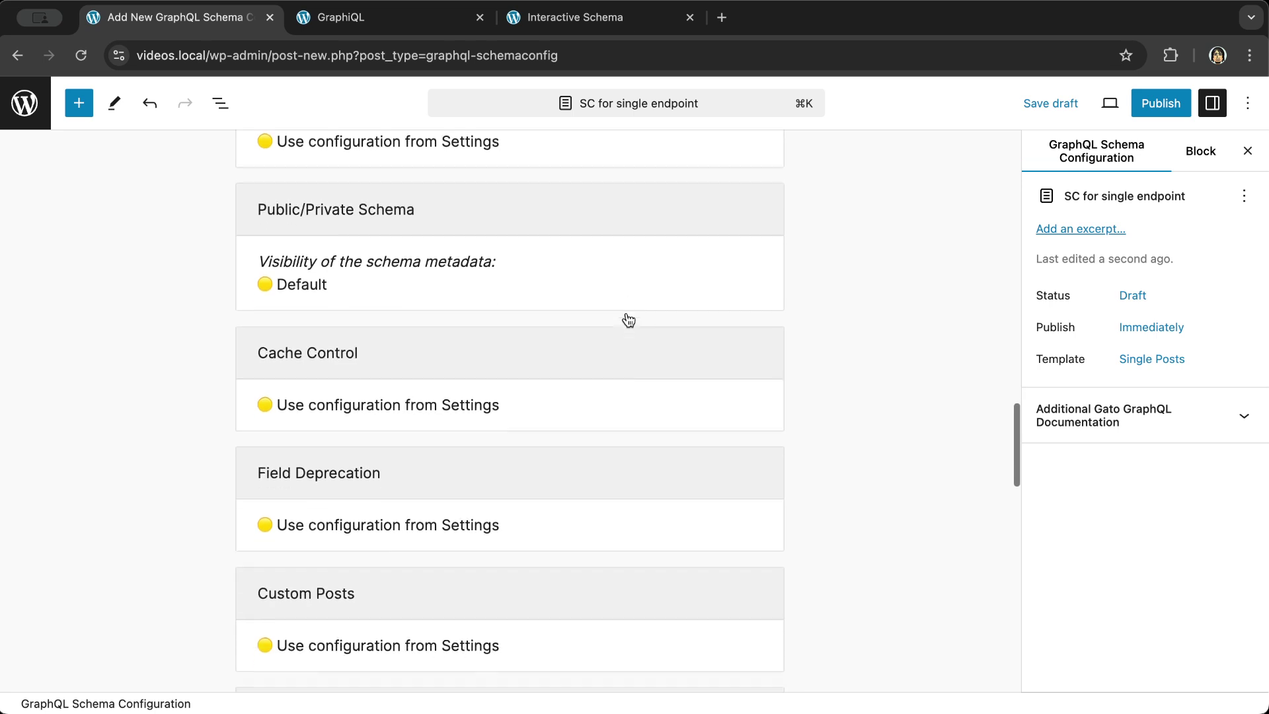
left_click(566, 283)
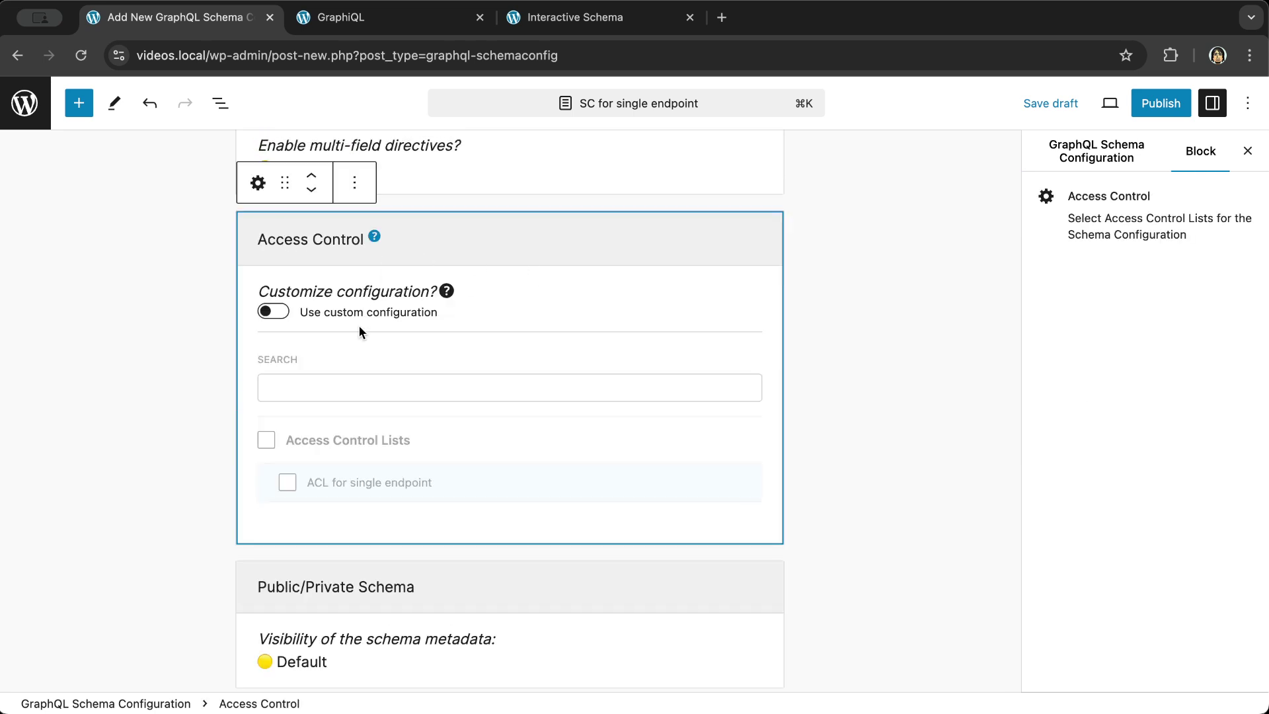
left_click(282, 314)
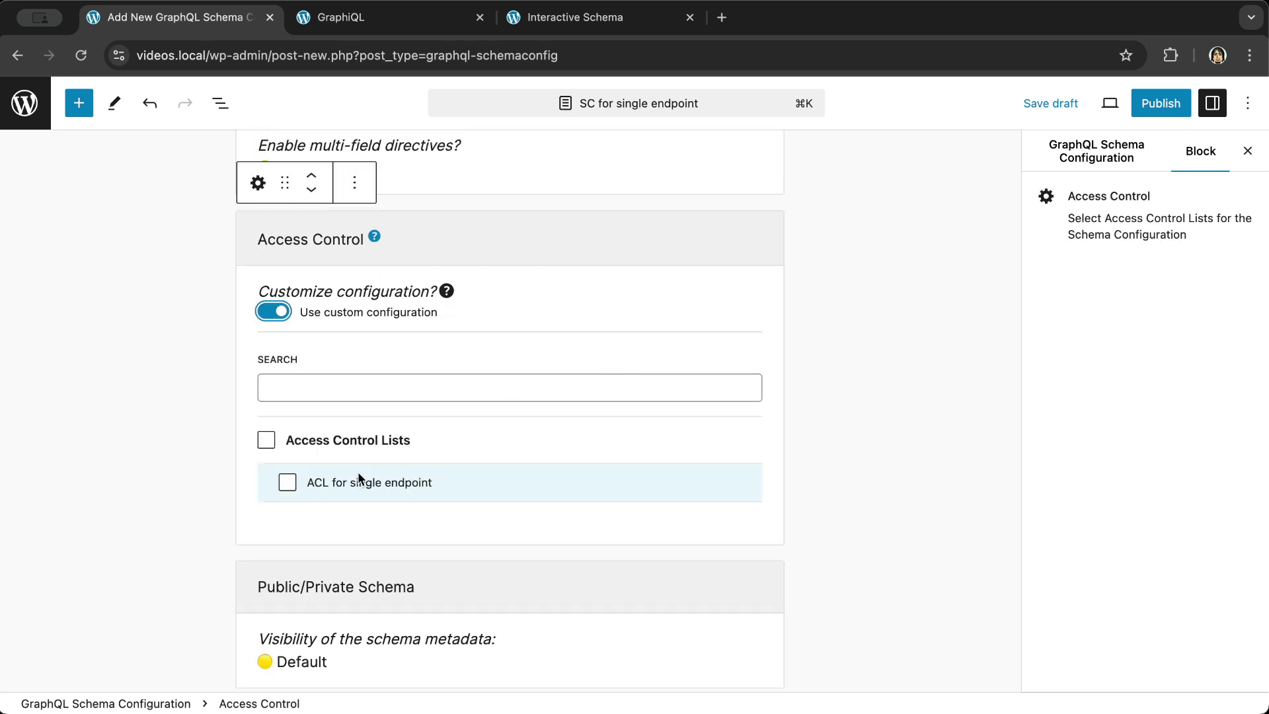
left_click(289, 483)
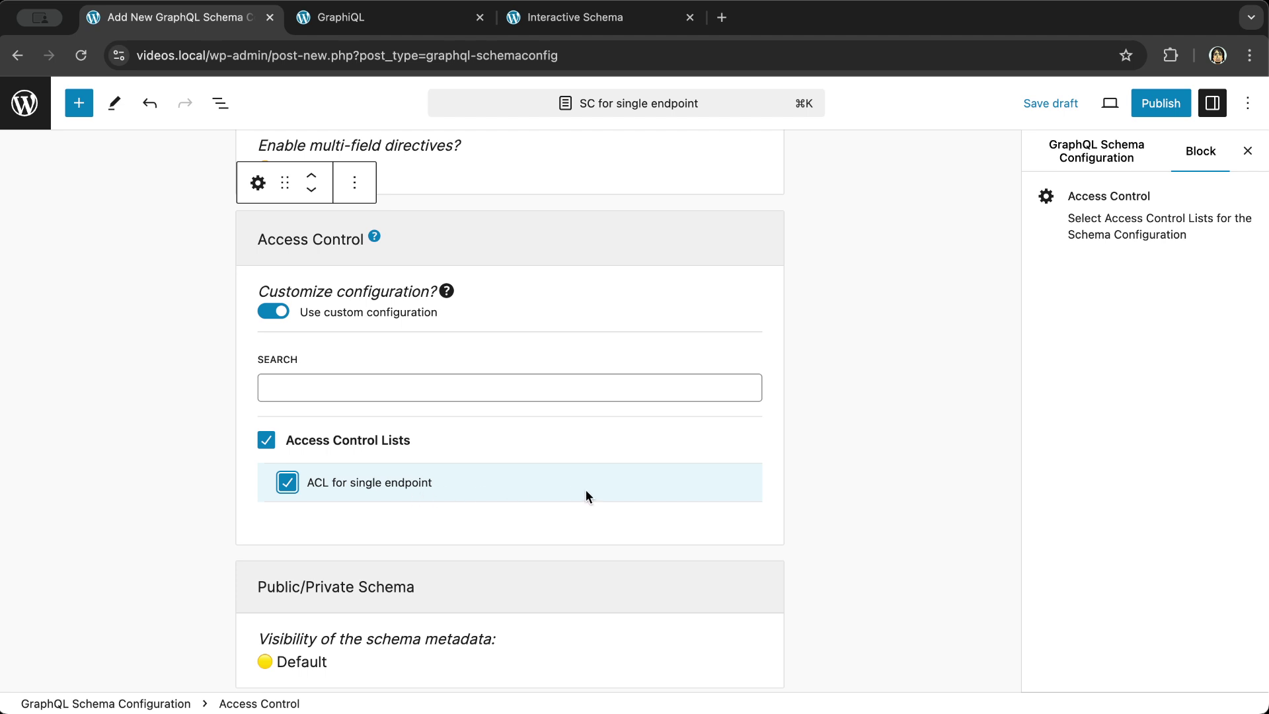
left_click(1161, 103)
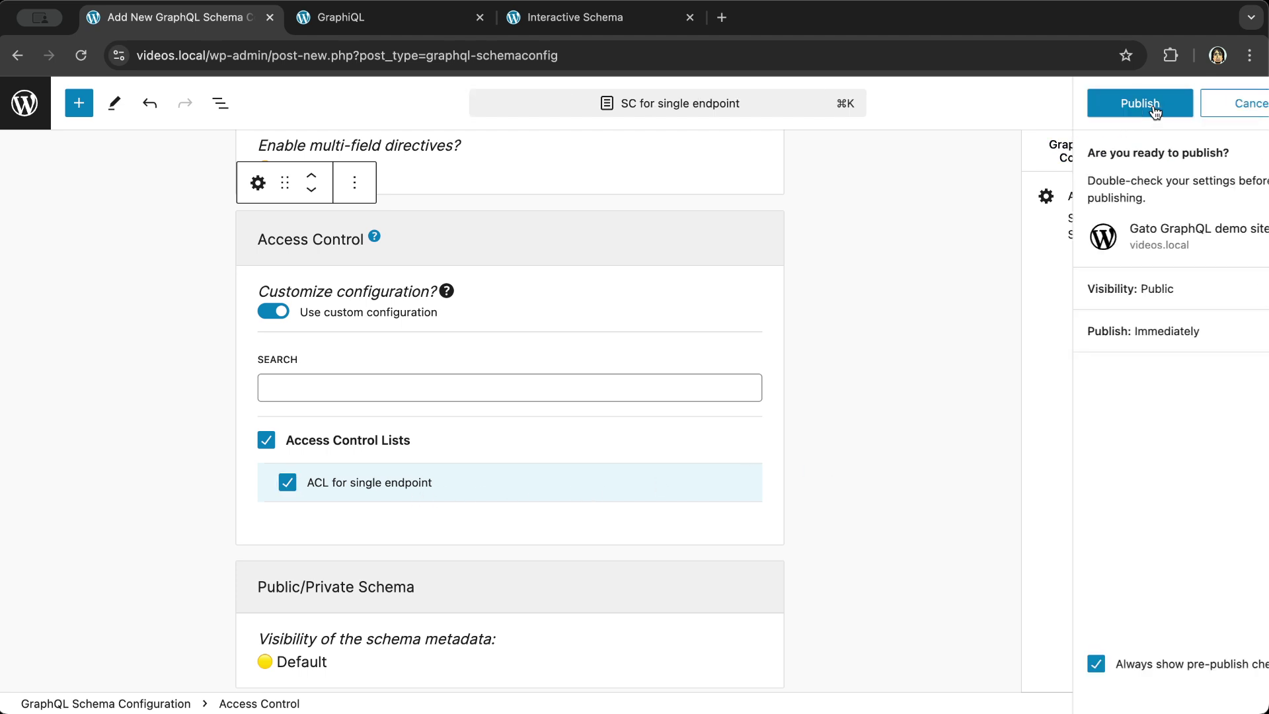
left_click(1089, 103)
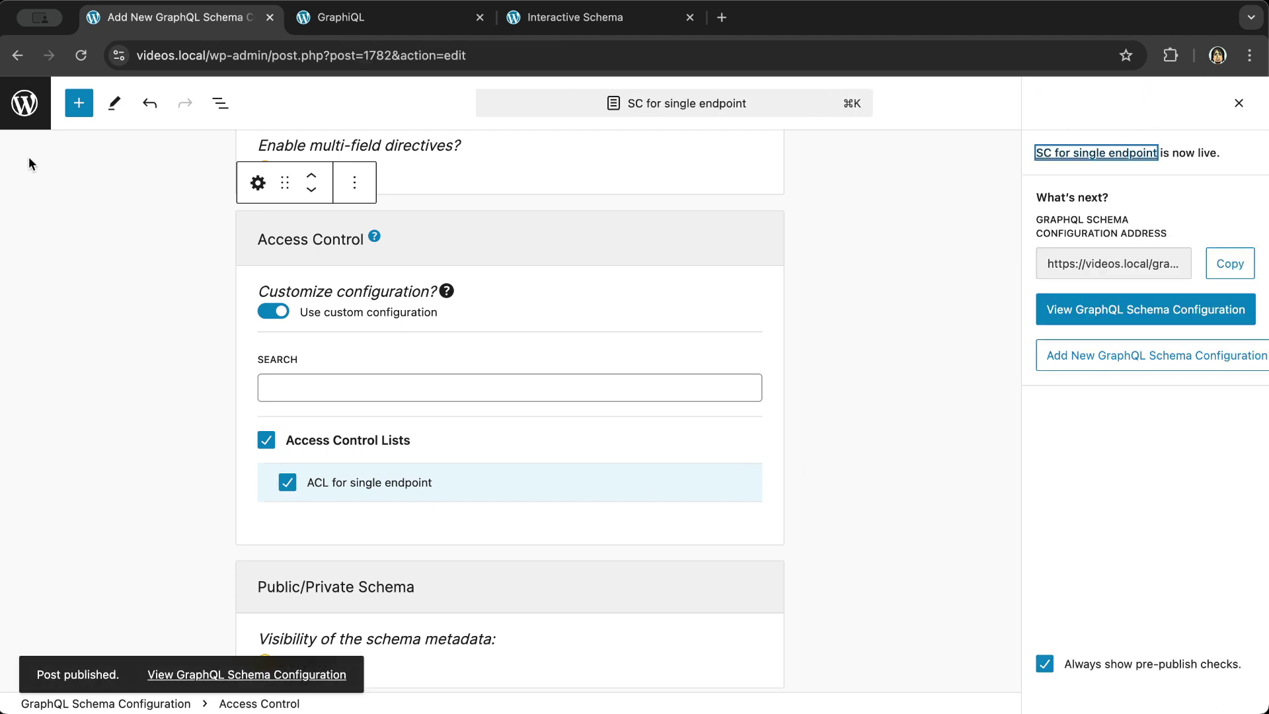
Assign the "SC for single endpoint" Schema Configuration to the Single Endpoint in the Gato GraphQL settings and save the changes
left_click(23, 112)
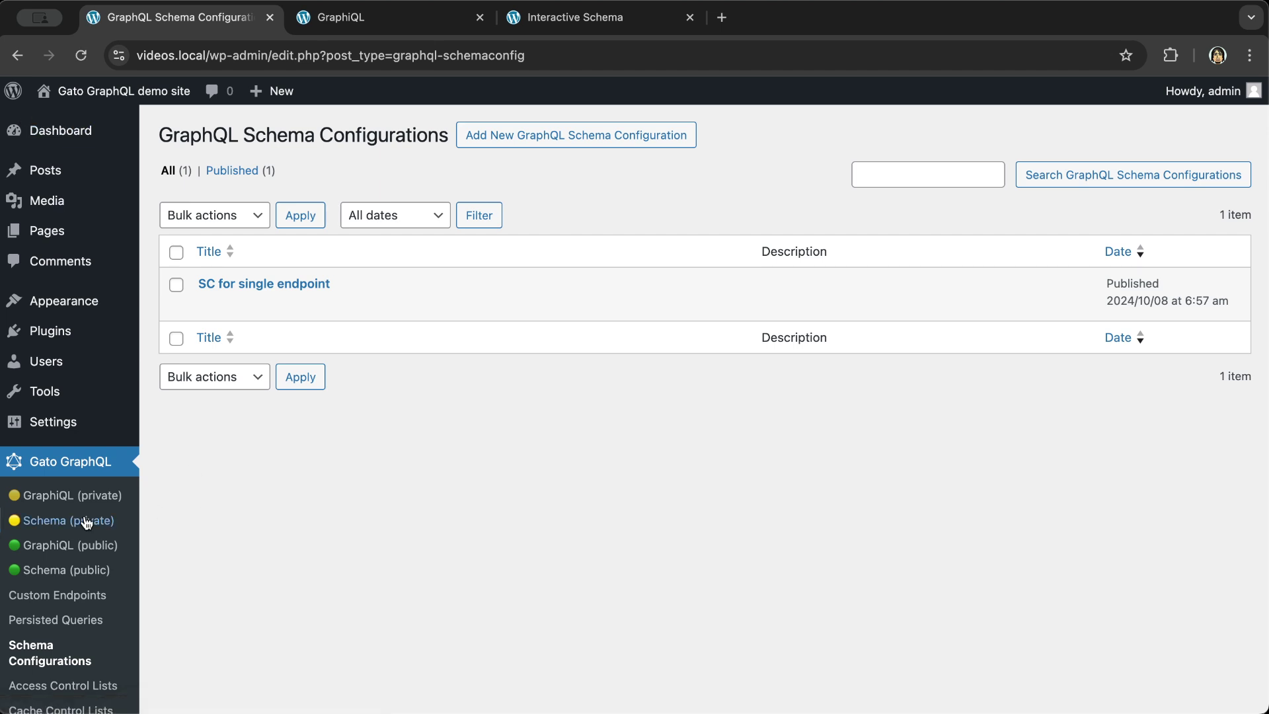
scroll(86, 518, "down", 3)
scroll(62, 555, "down", 3)
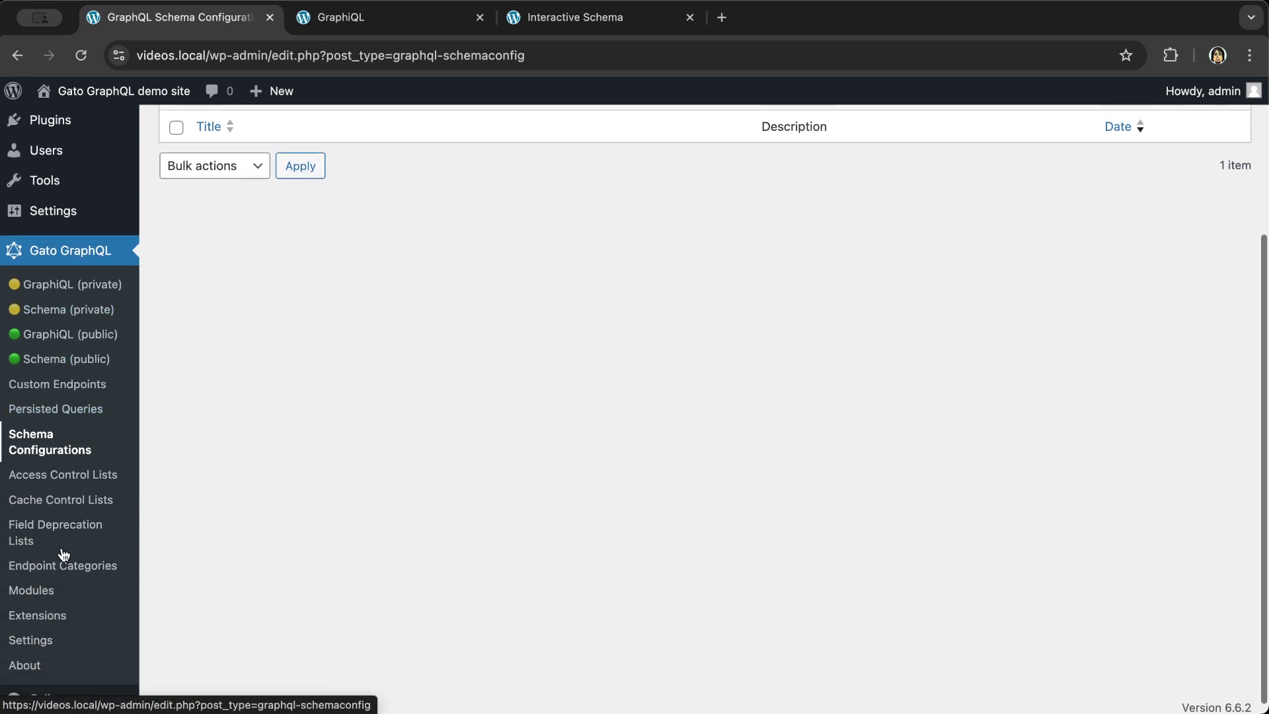
left_click(33, 640)
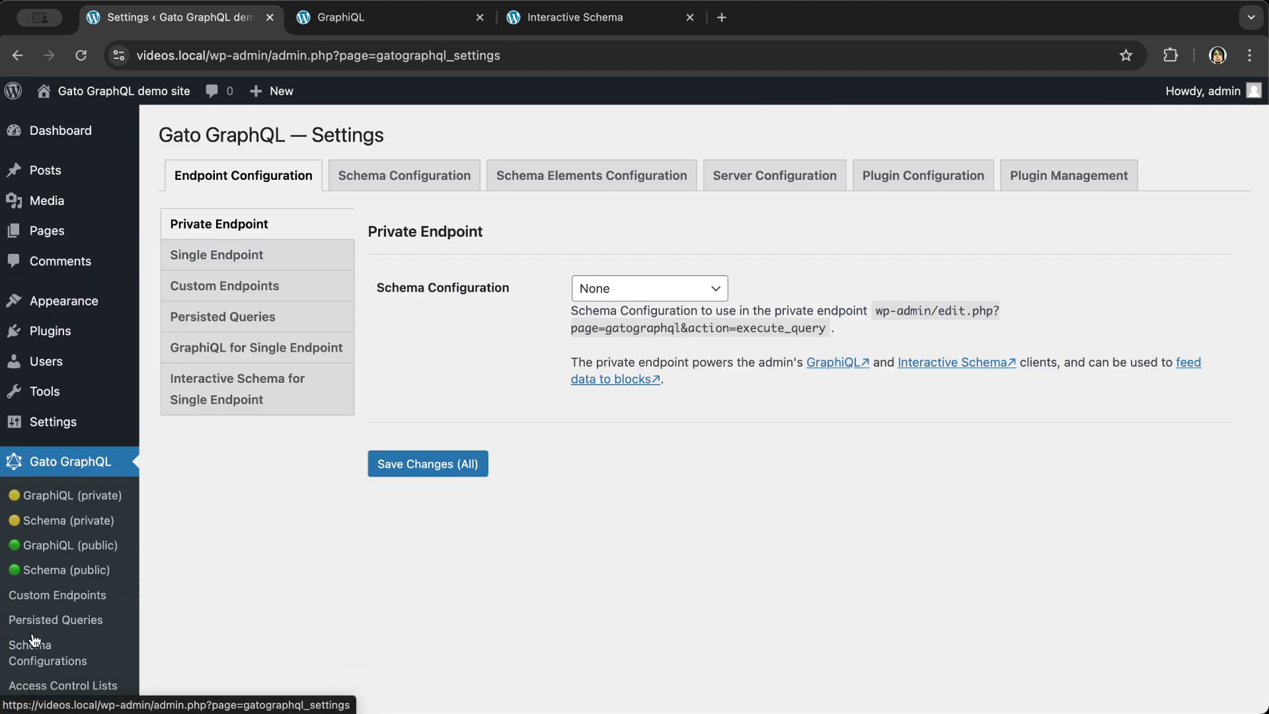
left_click(221, 254)
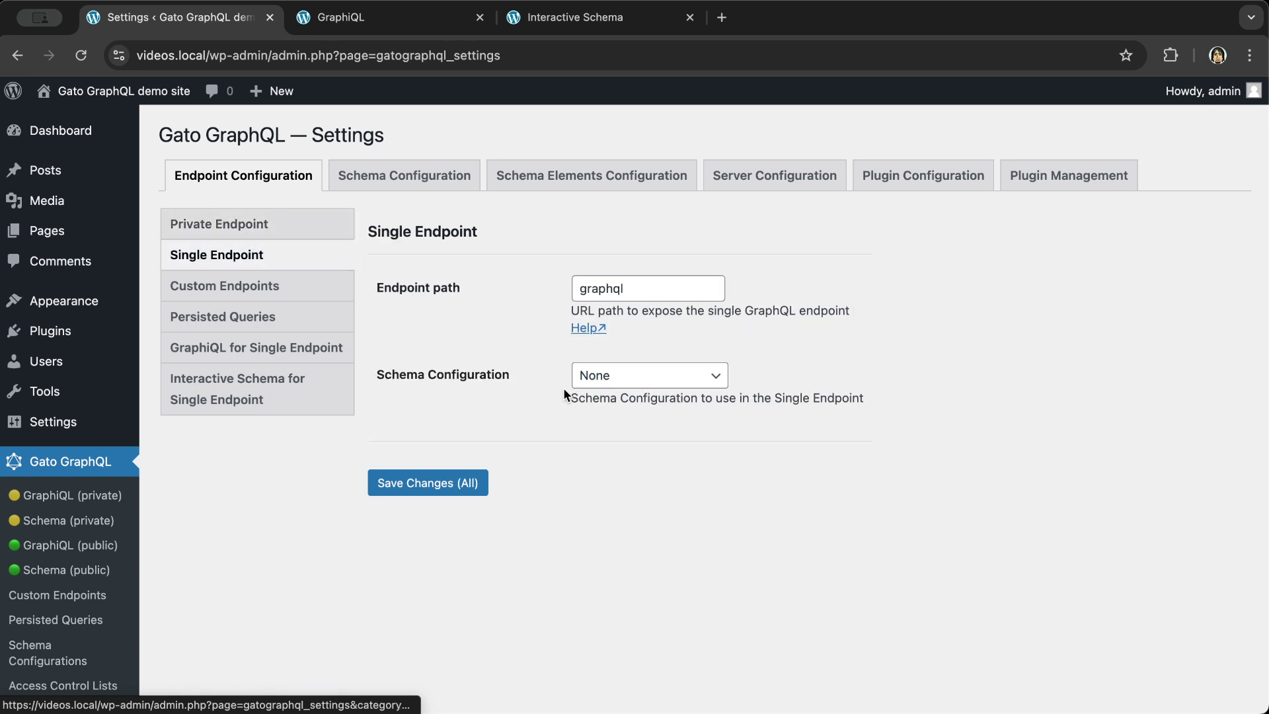
left_click(637, 380)
left_click(639, 400)
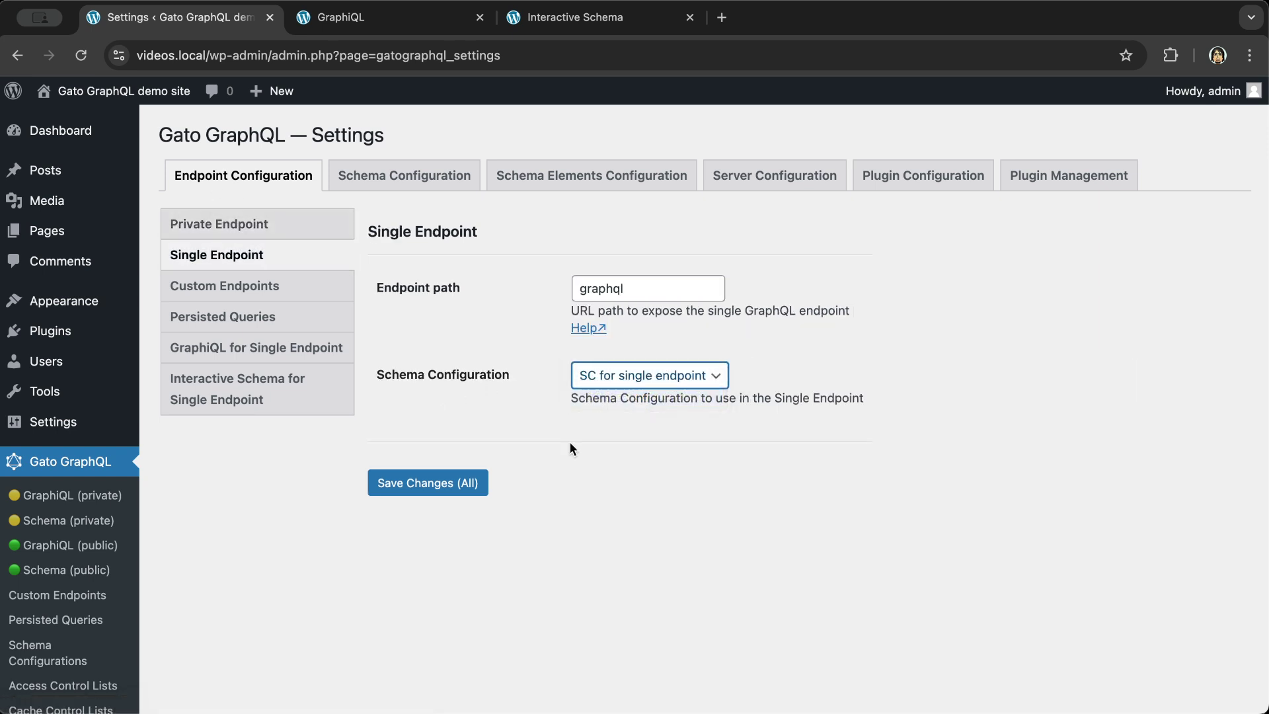
left_click(433, 488)
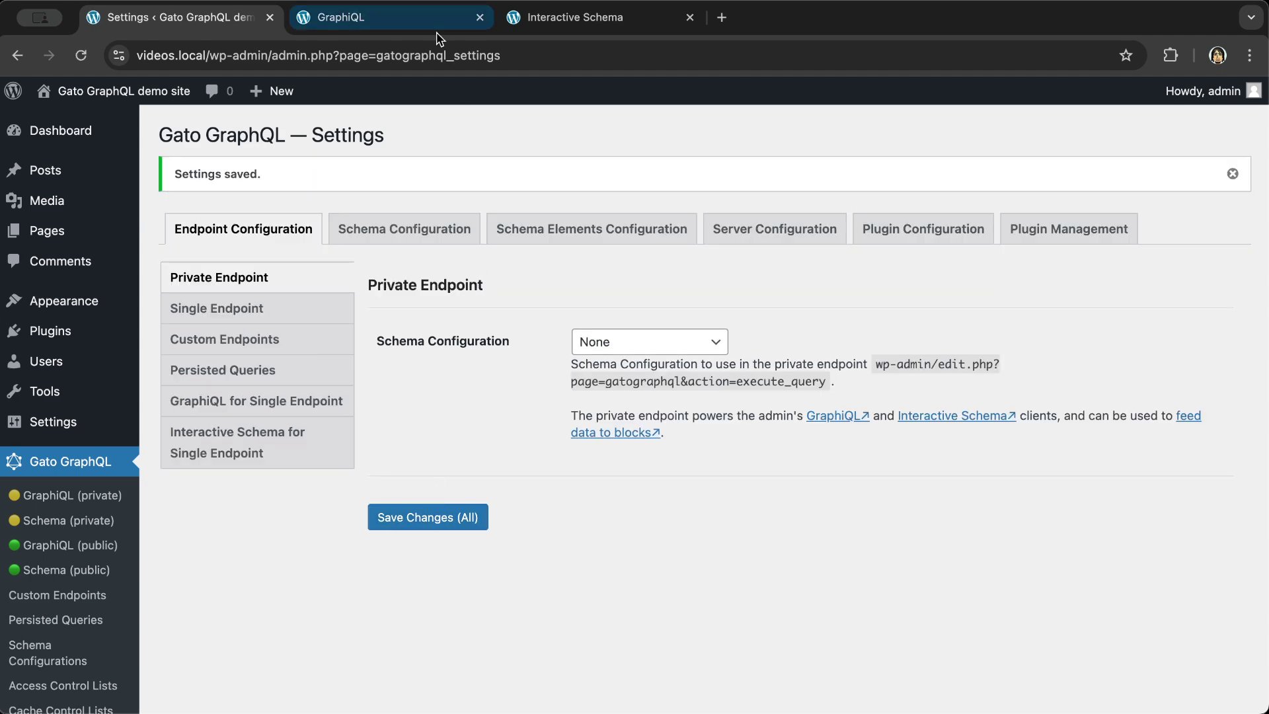
Execute the createPost mutation again in the public GraphiQL client to test the access restriction
left_click(389, 29)
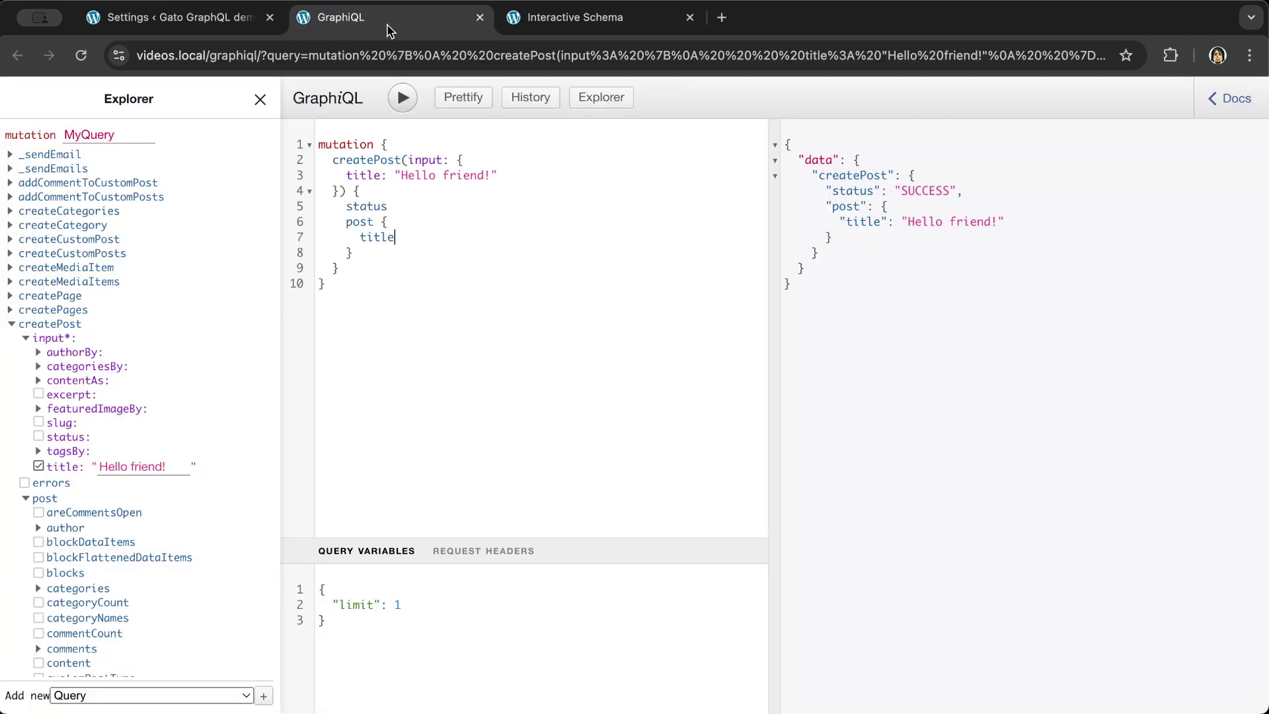
left_click(405, 101)
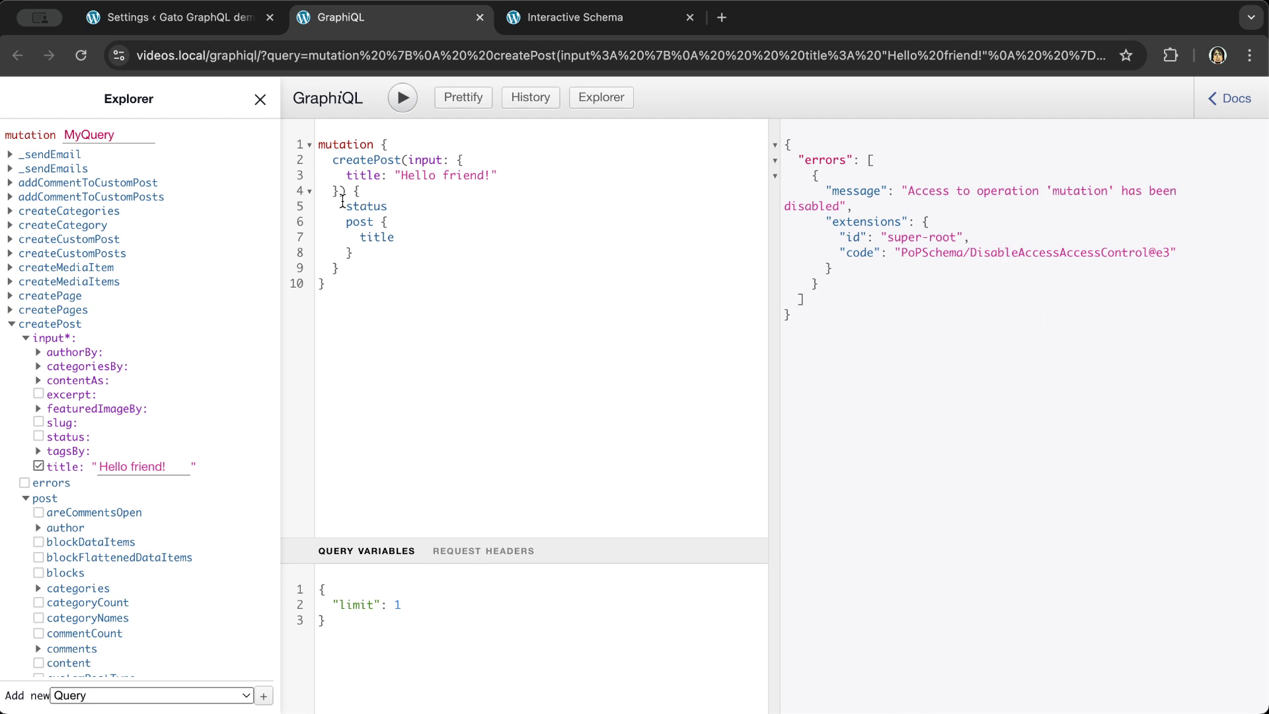
Open the "ACL for single endpoint" Access Control List for editing and deselect its mutation operation
left_click(177, 25)
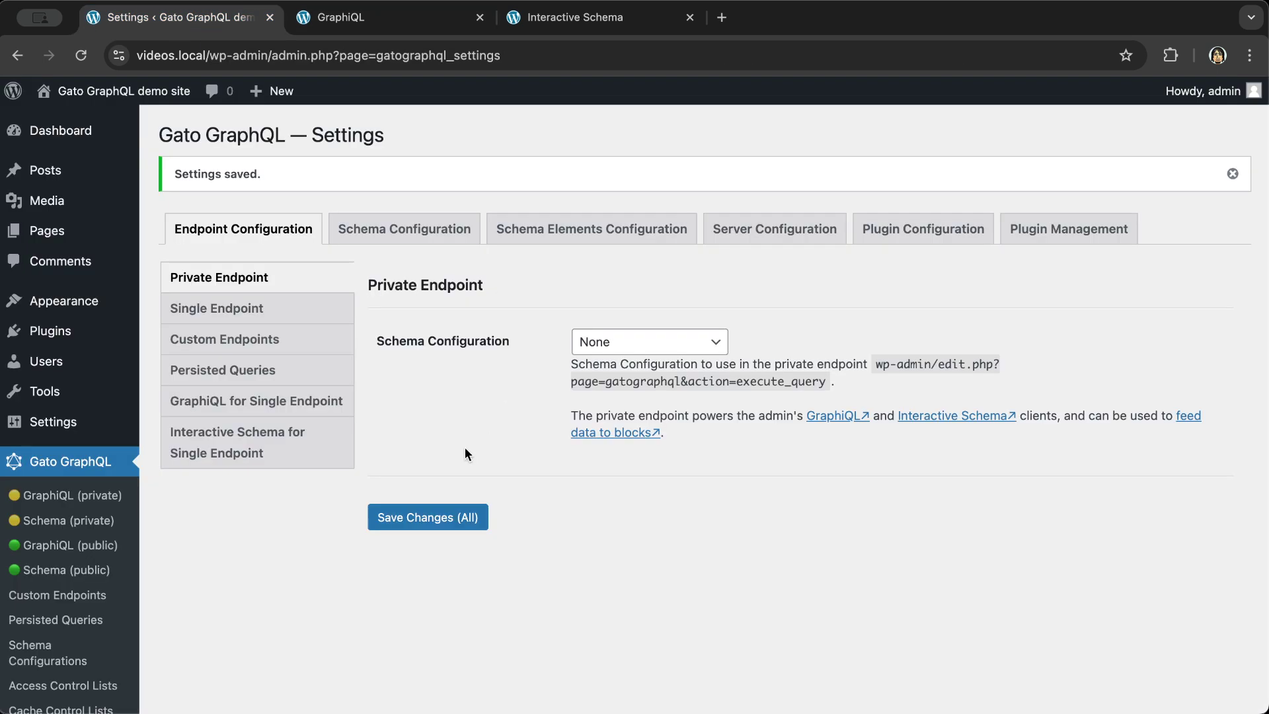
scroll(59, 599, "down", 3)
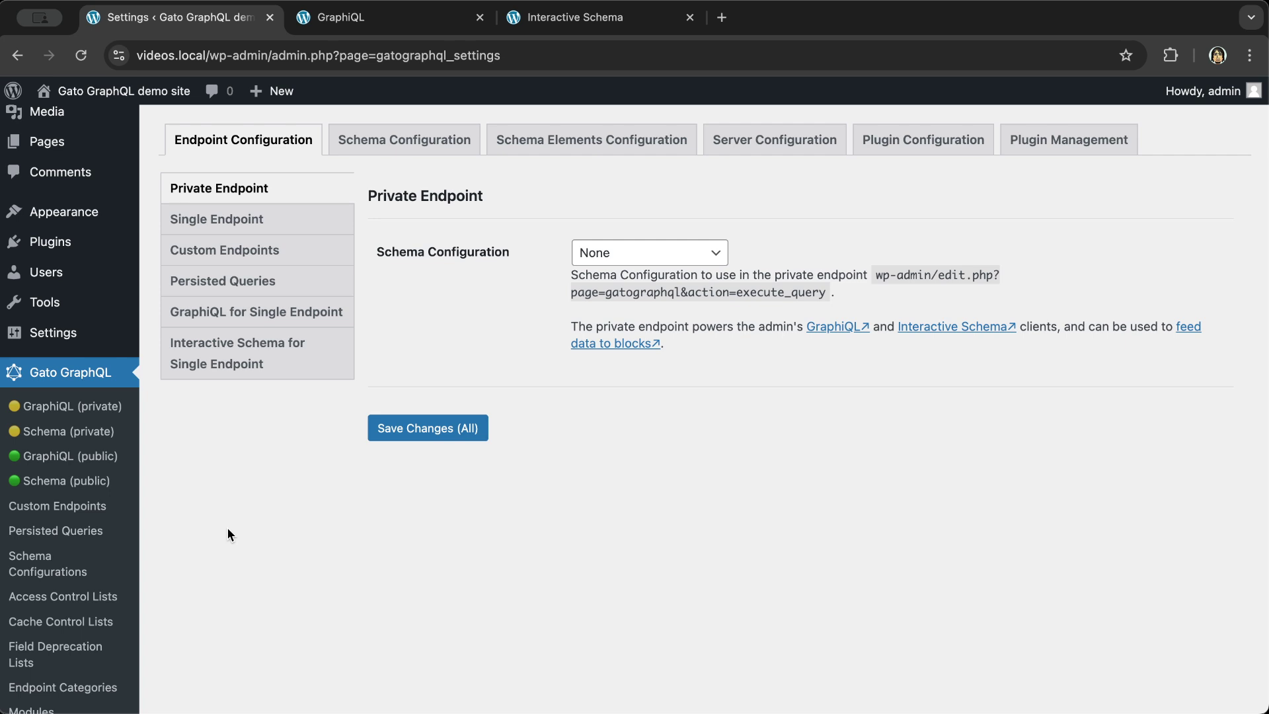
left_click(79, 601)
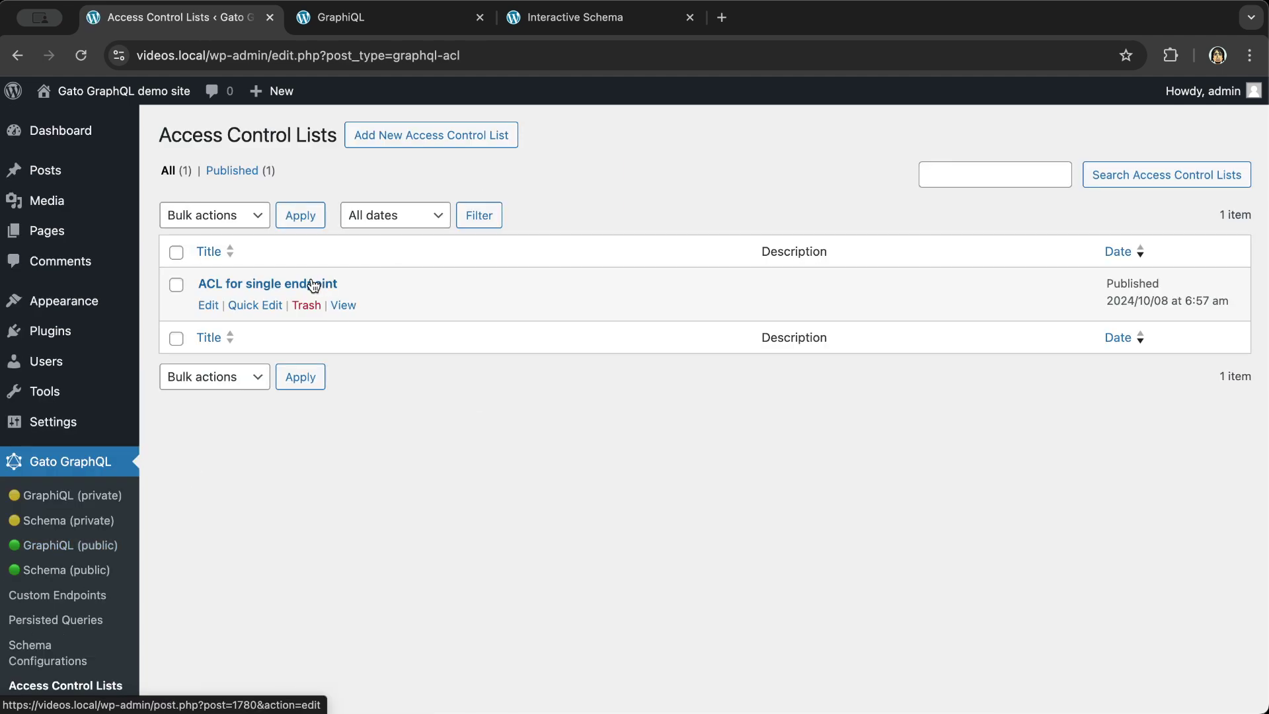
left_click(299, 289)
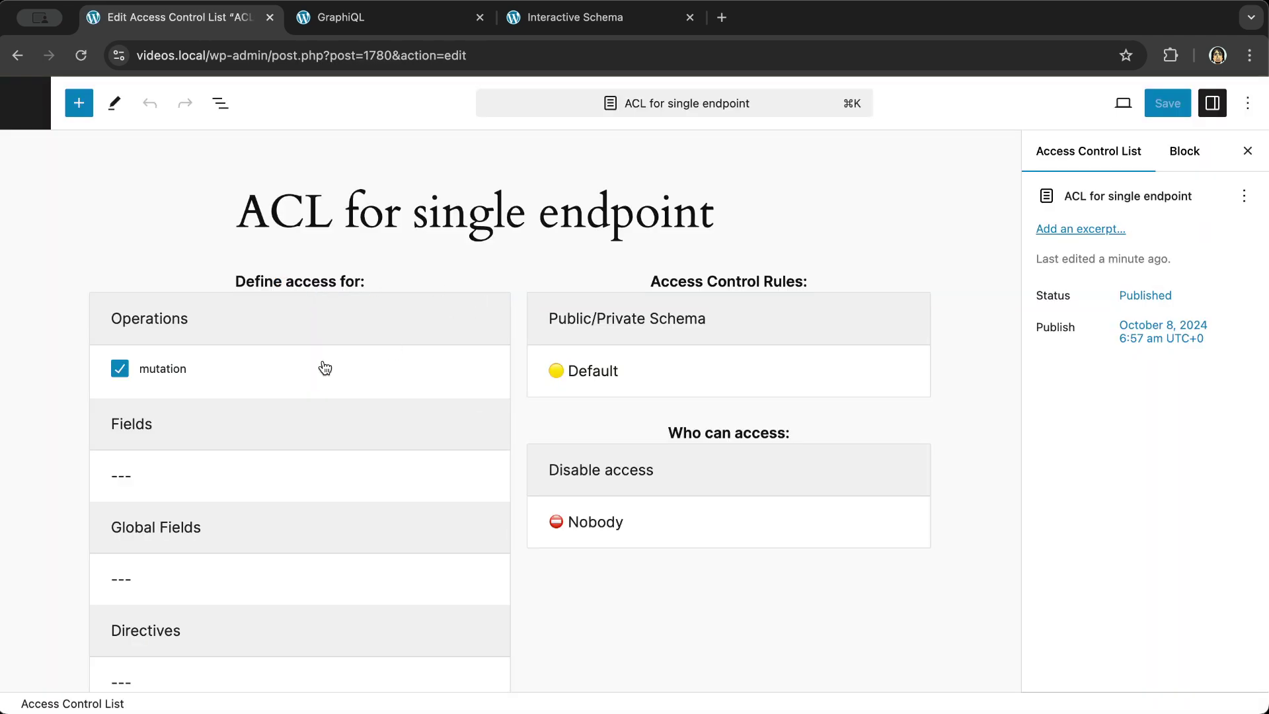
left_click(324, 369)
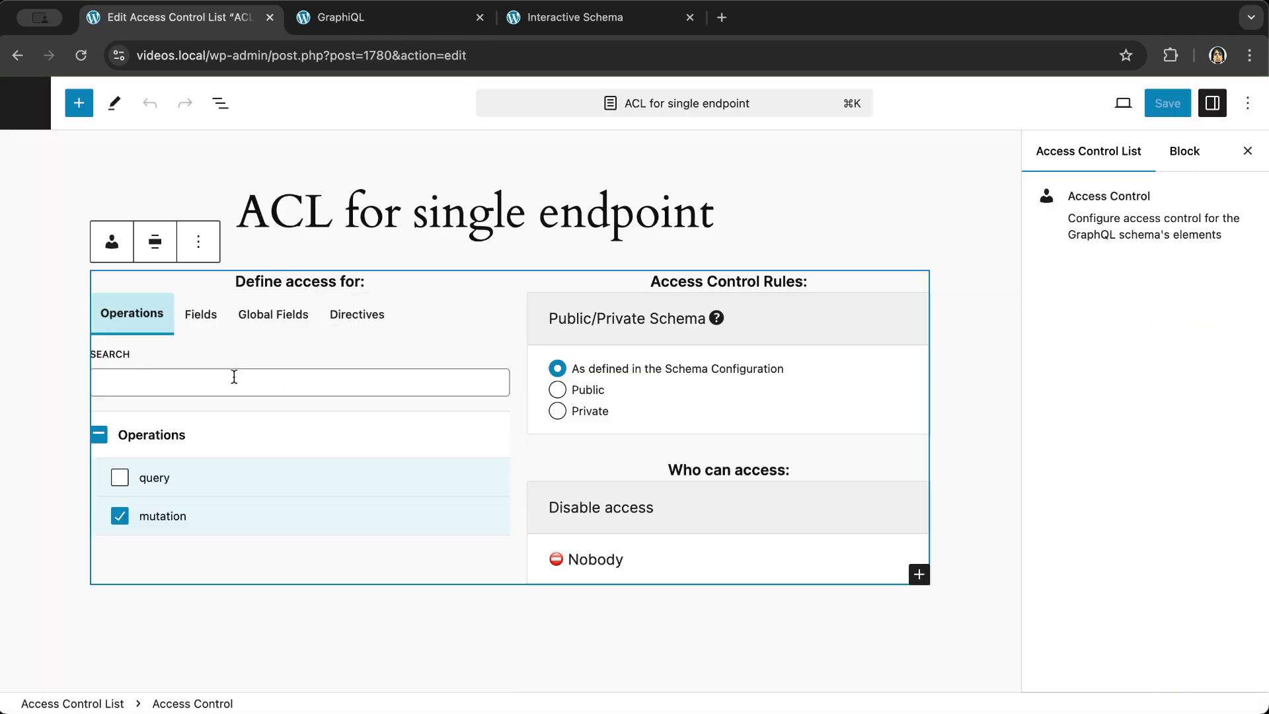
left_click(151, 518)
Search the fields for createPost, select the Root type's createPost field for access control, and save the Access Control List
left_click(200, 314)
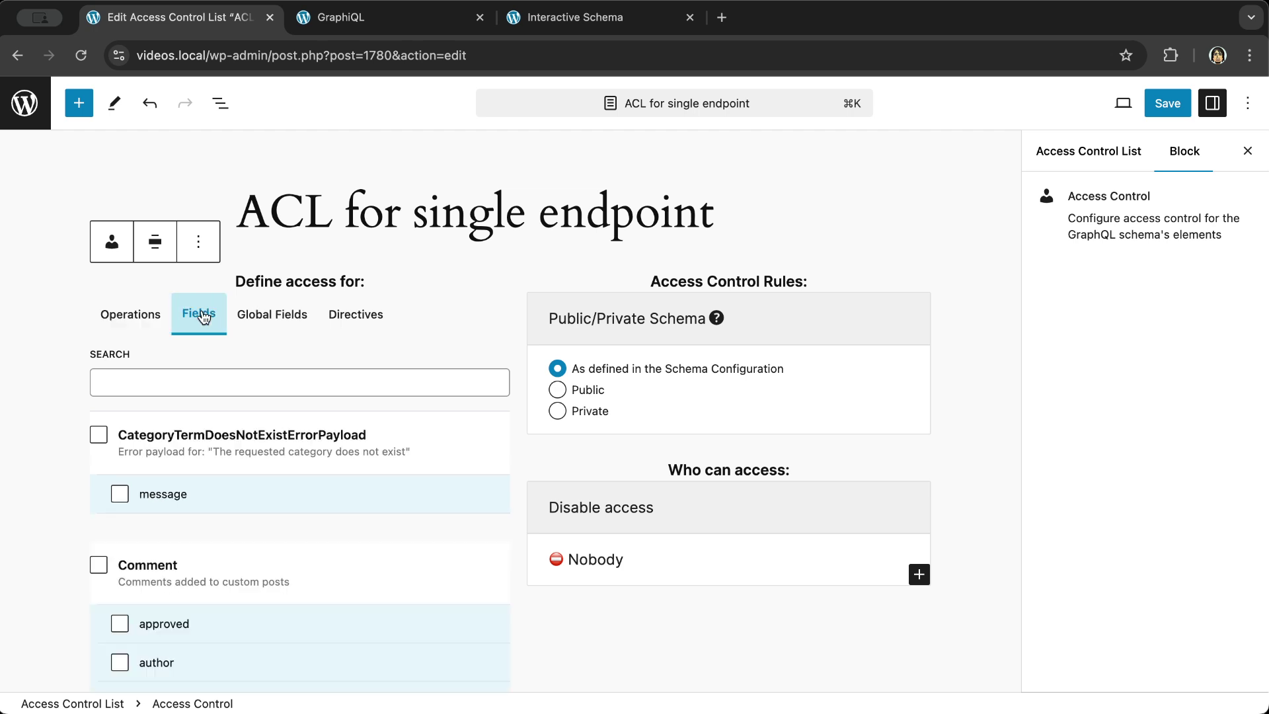
left_click(184, 387)
type("createPost")
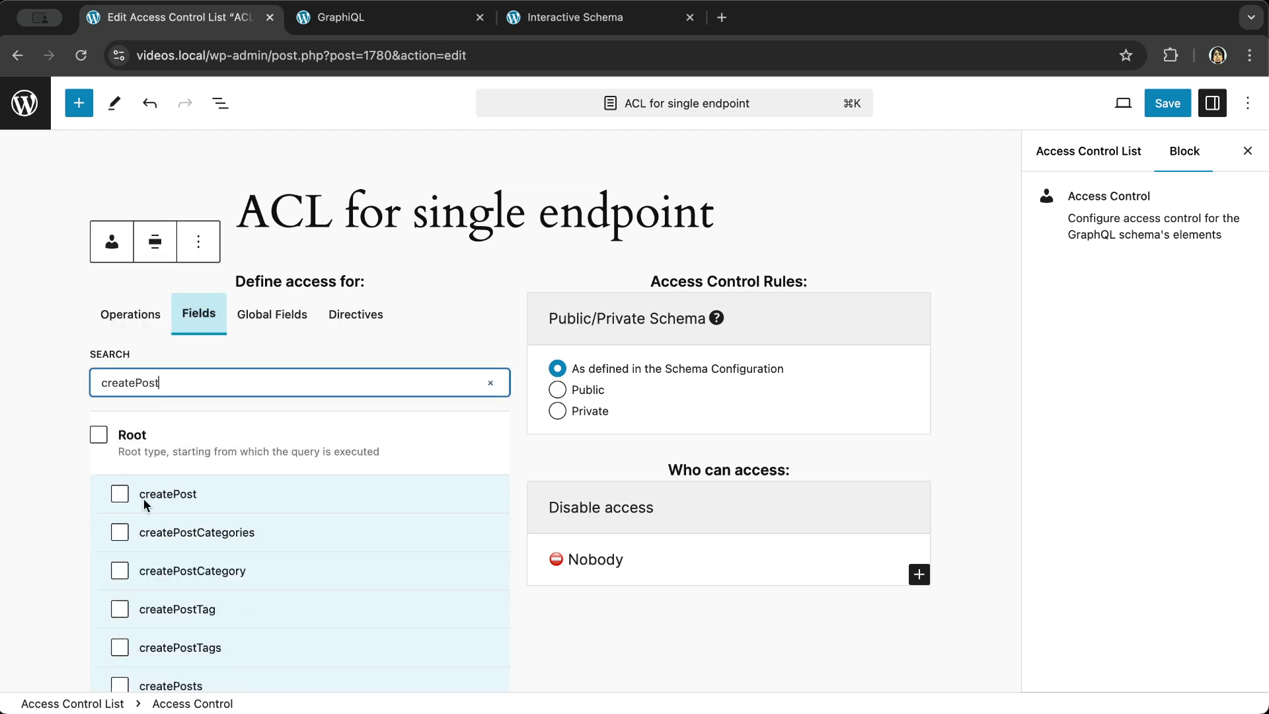
left_click(120, 495)
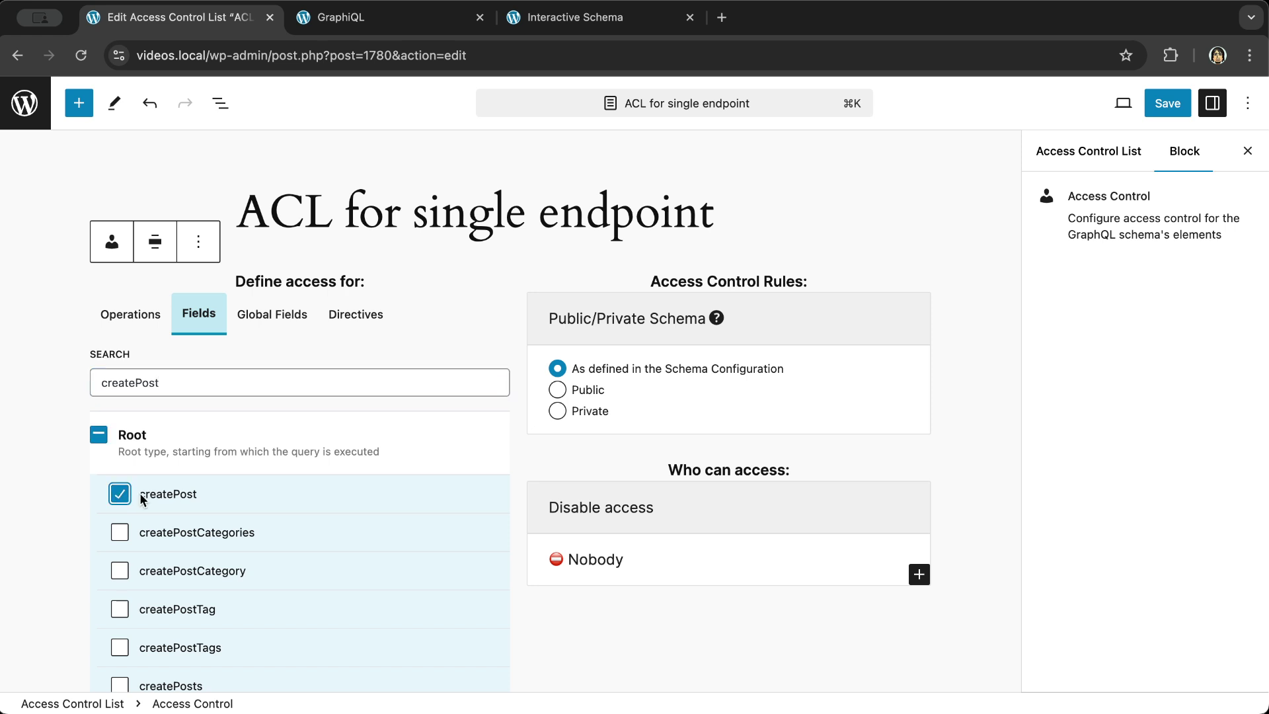
left_click(997, 280)
left_click(1165, 103)
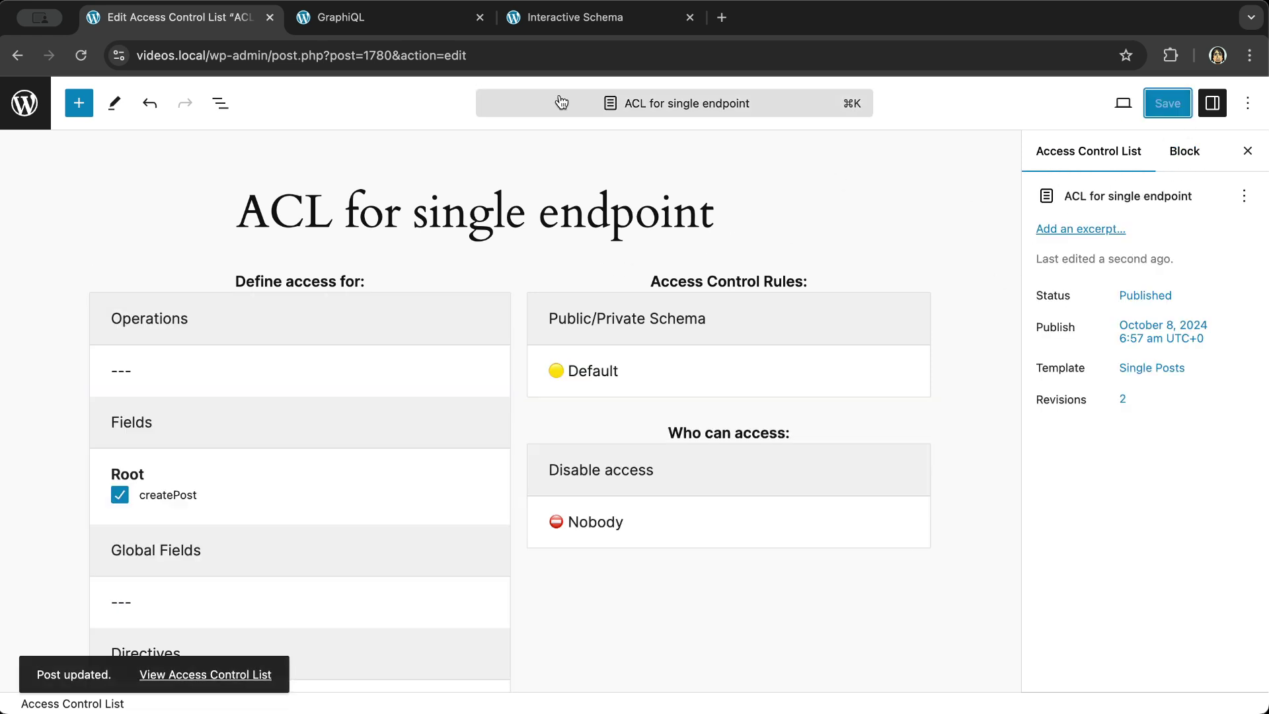
Execute the createPost mutation in the public GraphiQL client to test the field-level access restriction
left_click(366, 24)
left_click(404, 98)
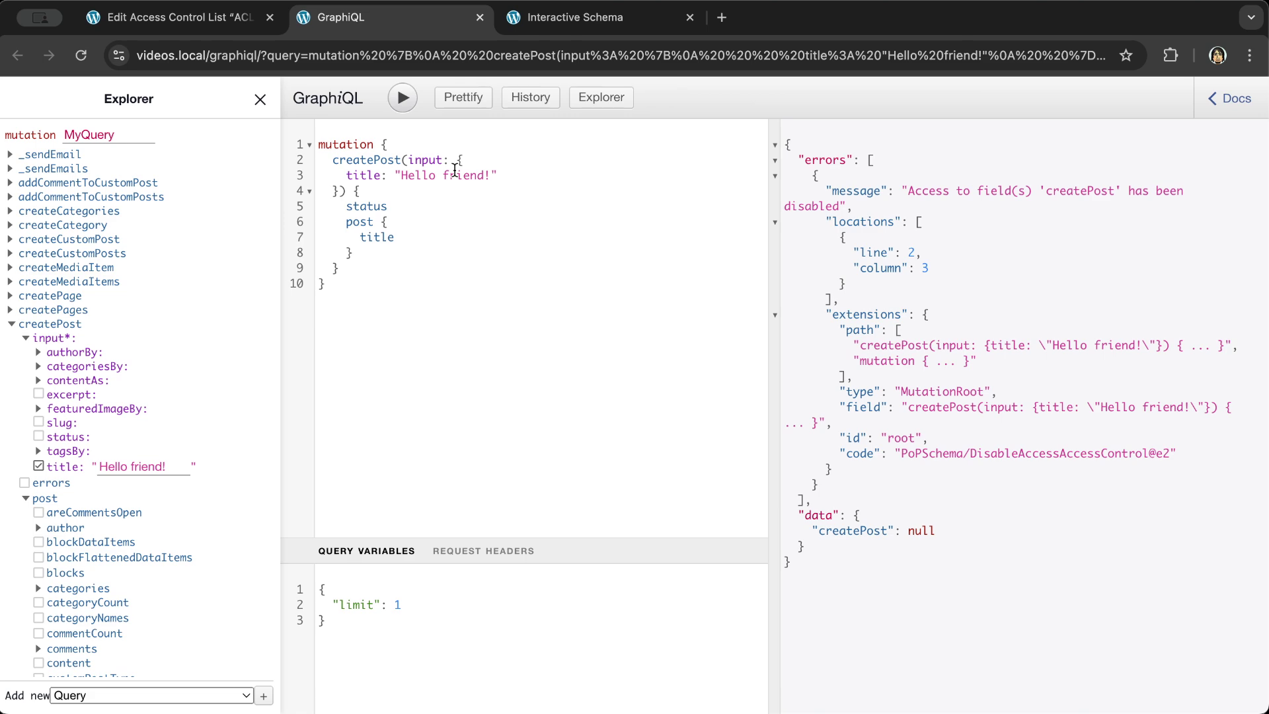
Reload the interactive schema, display it from MutationRoot, search for createPost, and view the MutationRoot.createPost field
left_click(569, 19)
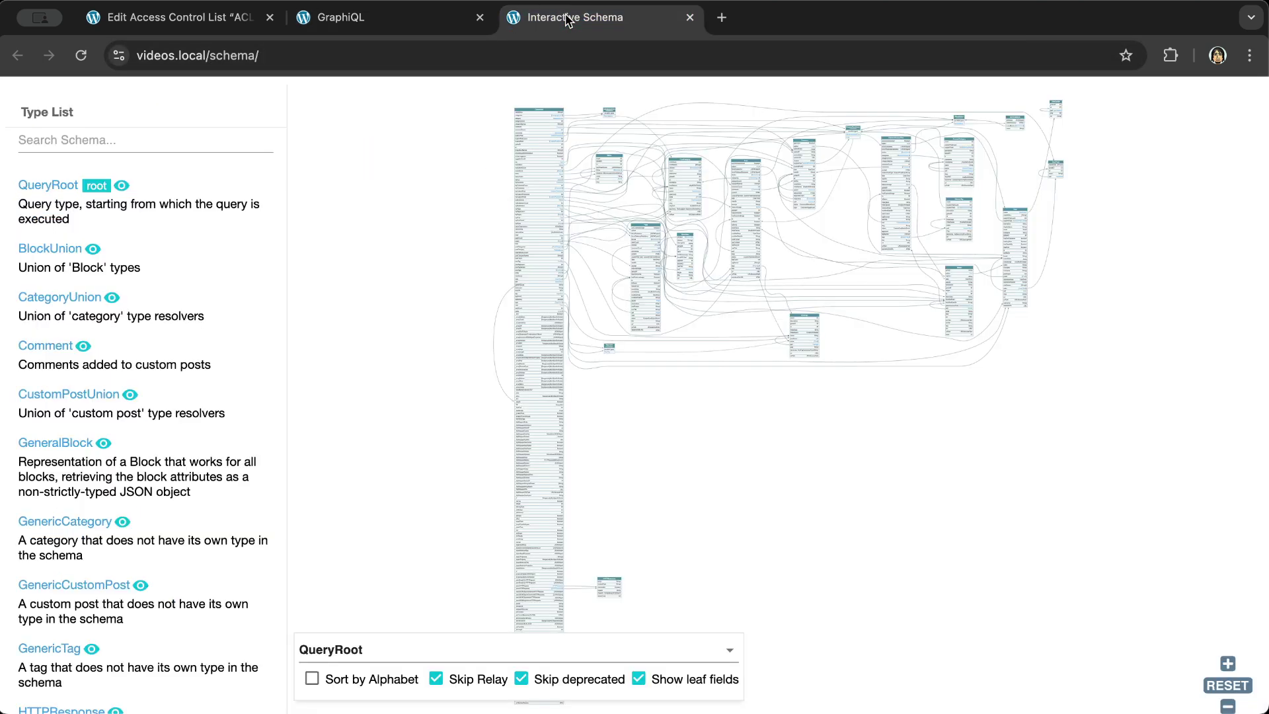
left_click(80, 55)
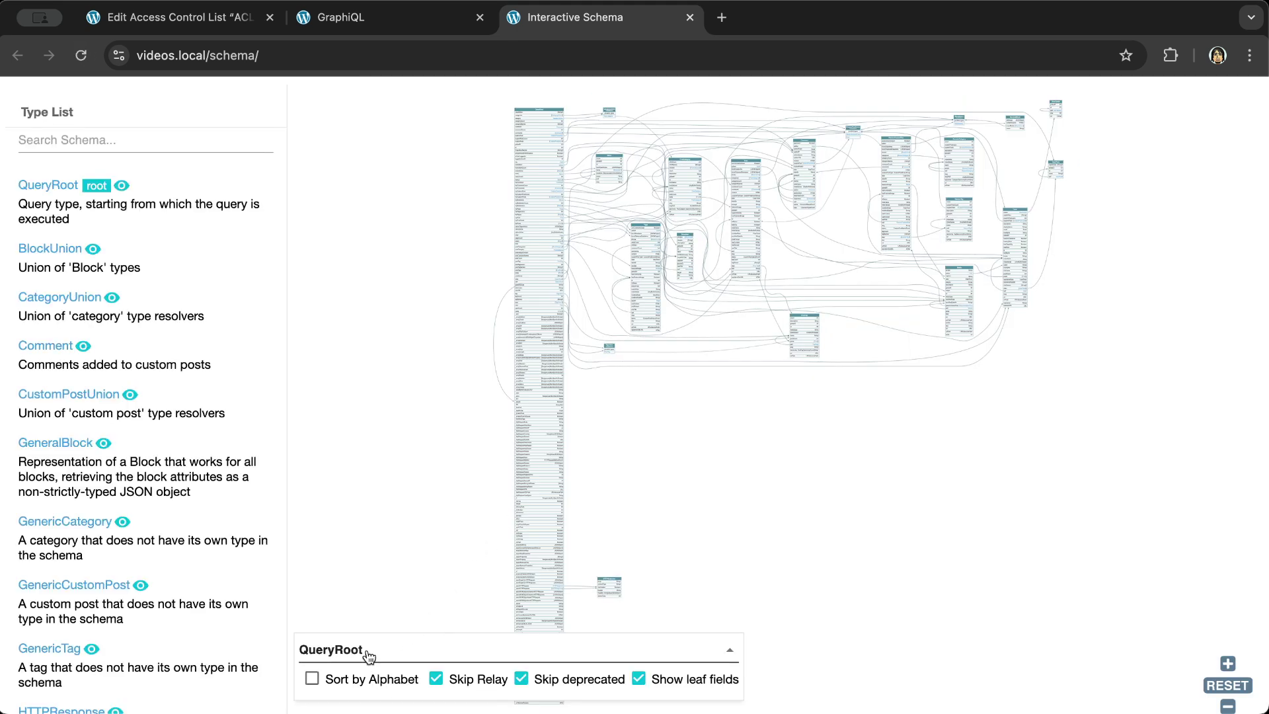
left_click(368, 655)
left_click(386, 156)
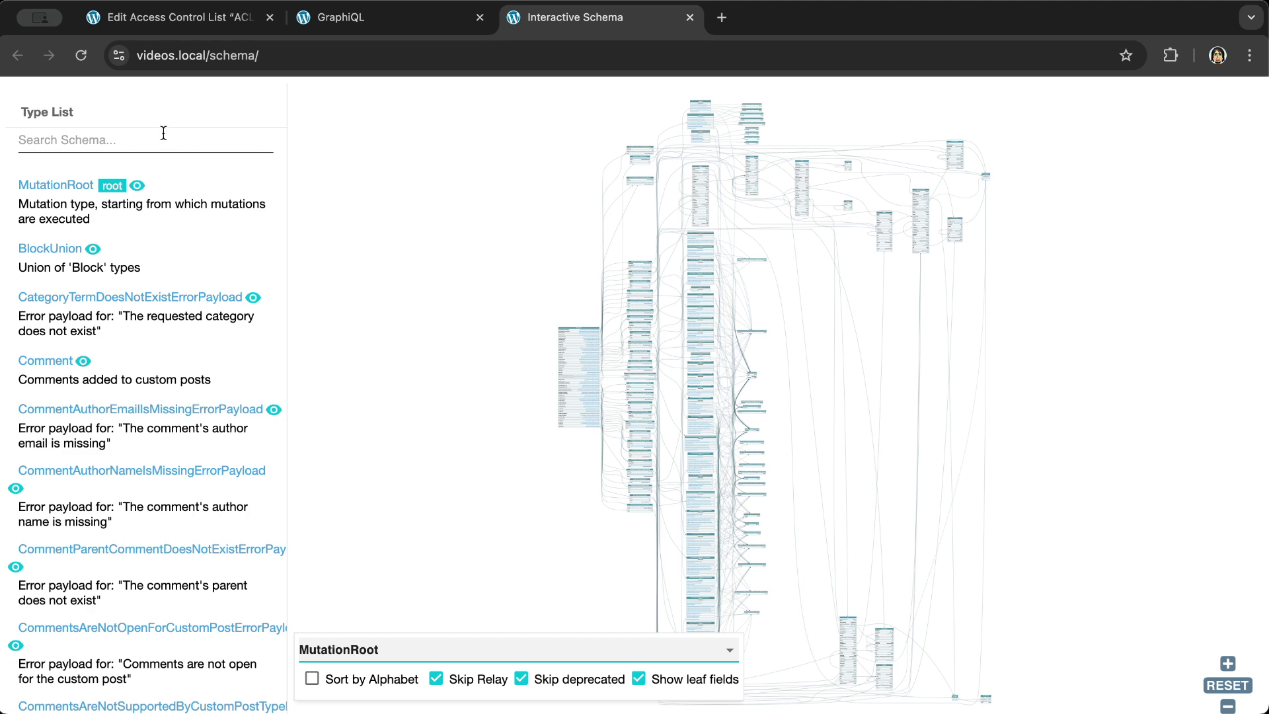
left_click(153, 141)
type("createPost")
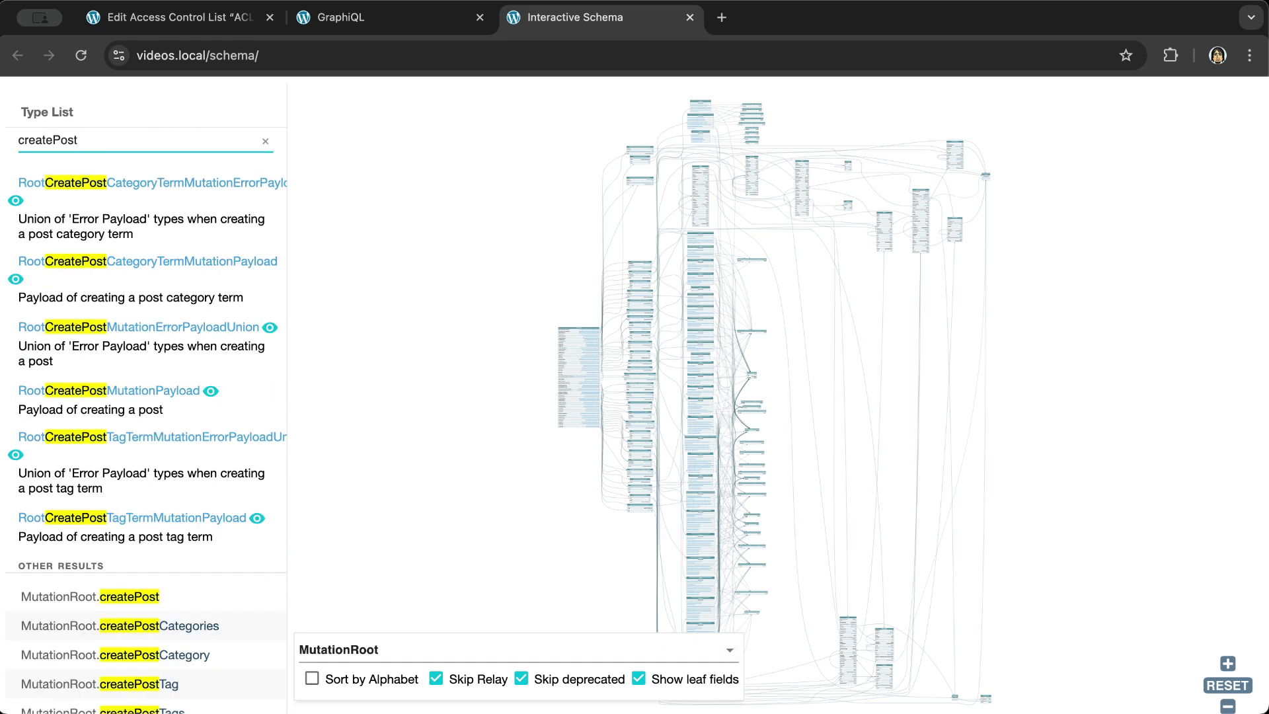
left_click(159, 599)
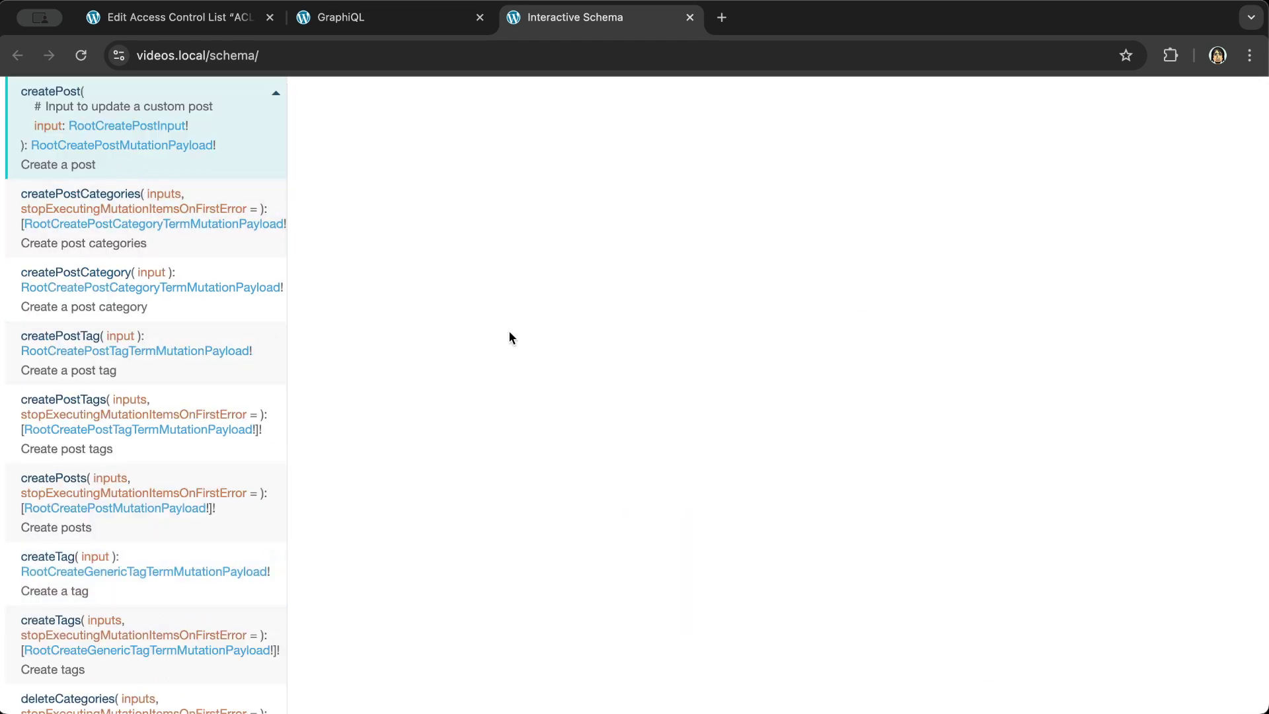
scroll(509, 337, "up", 5)
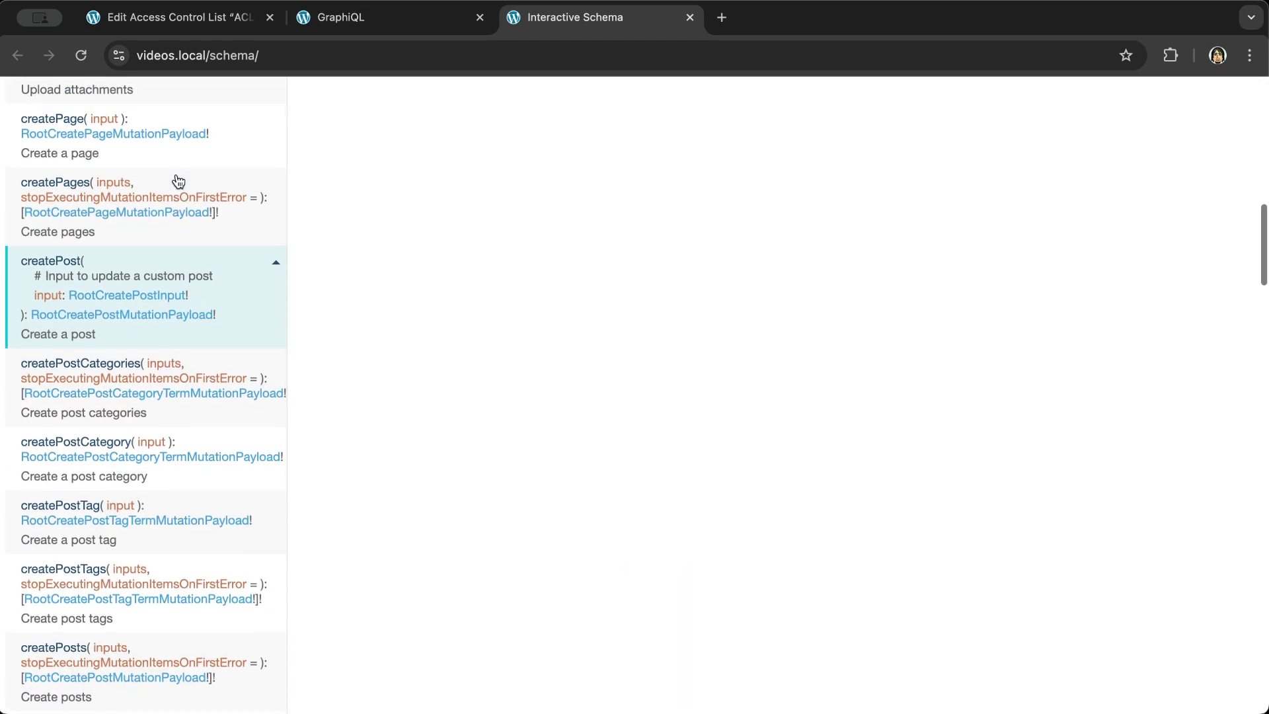
Set the Public/Private Schema mode of the "ACL for single endpoint" Access Control List to Private and save it
left_click(406, 6)
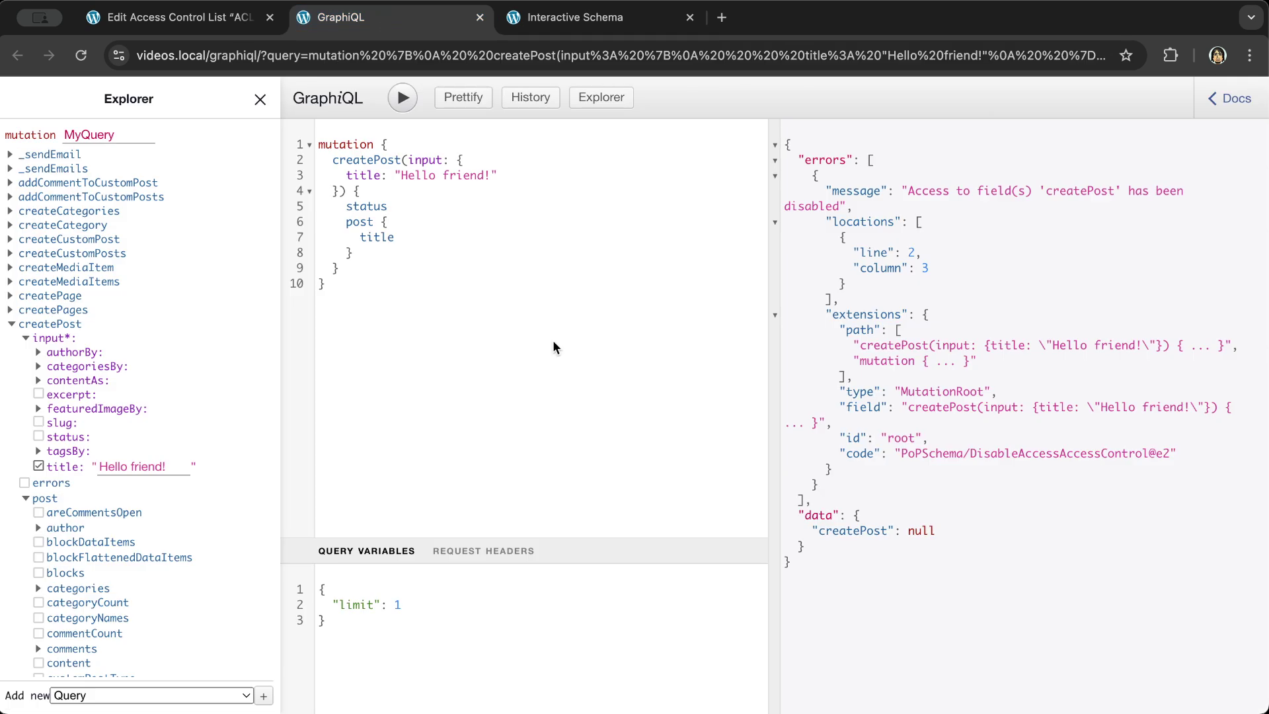
left_click(173, 17)
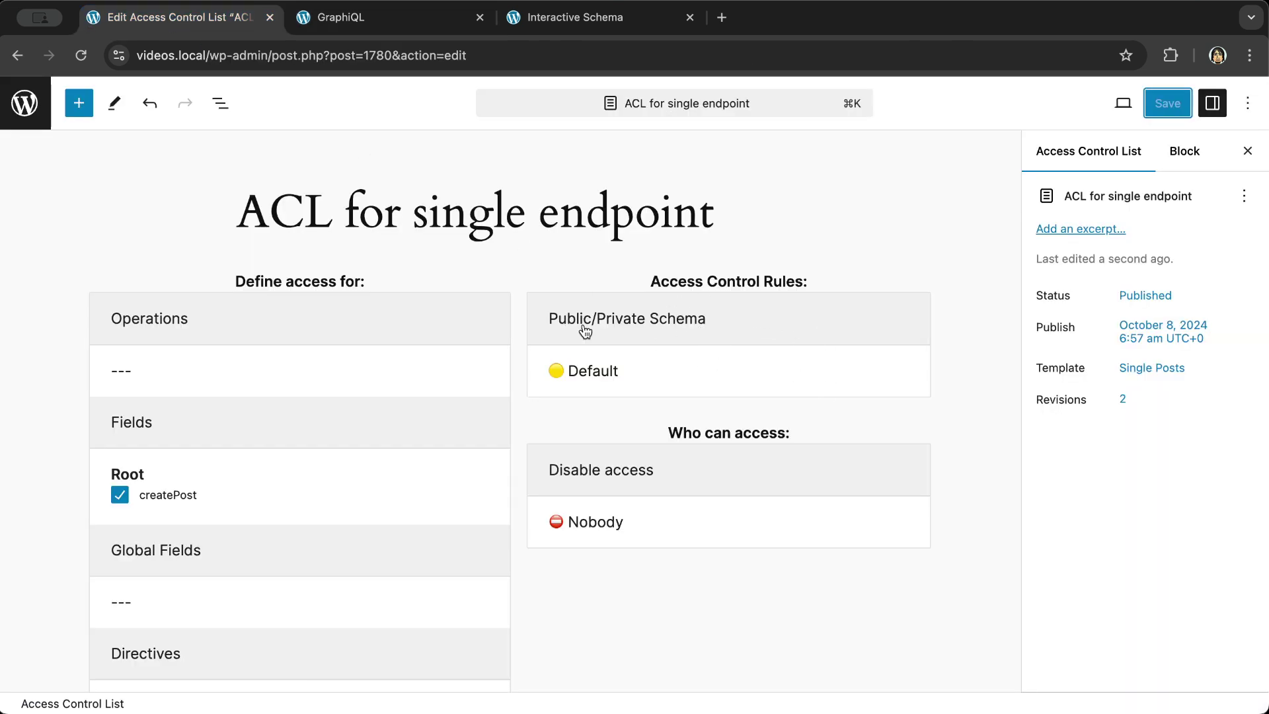
left_click(676, 349)
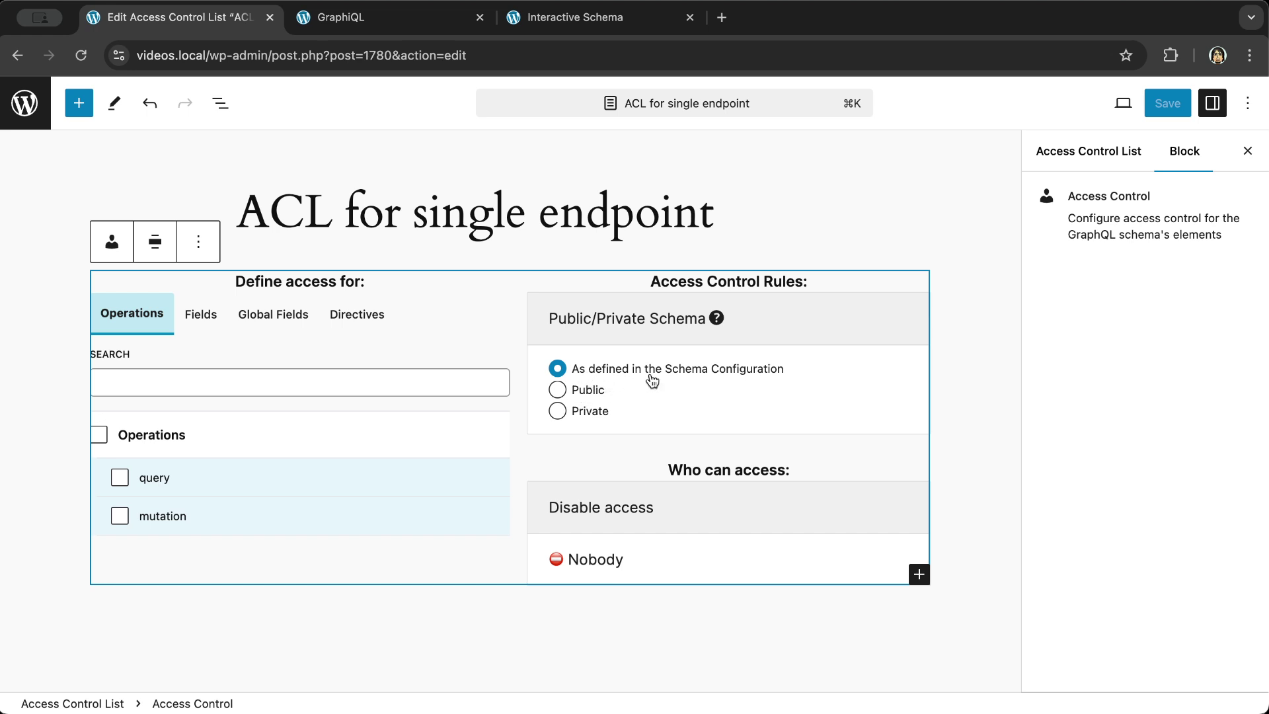
left_click(591, 410)
left_click(1167, 103)
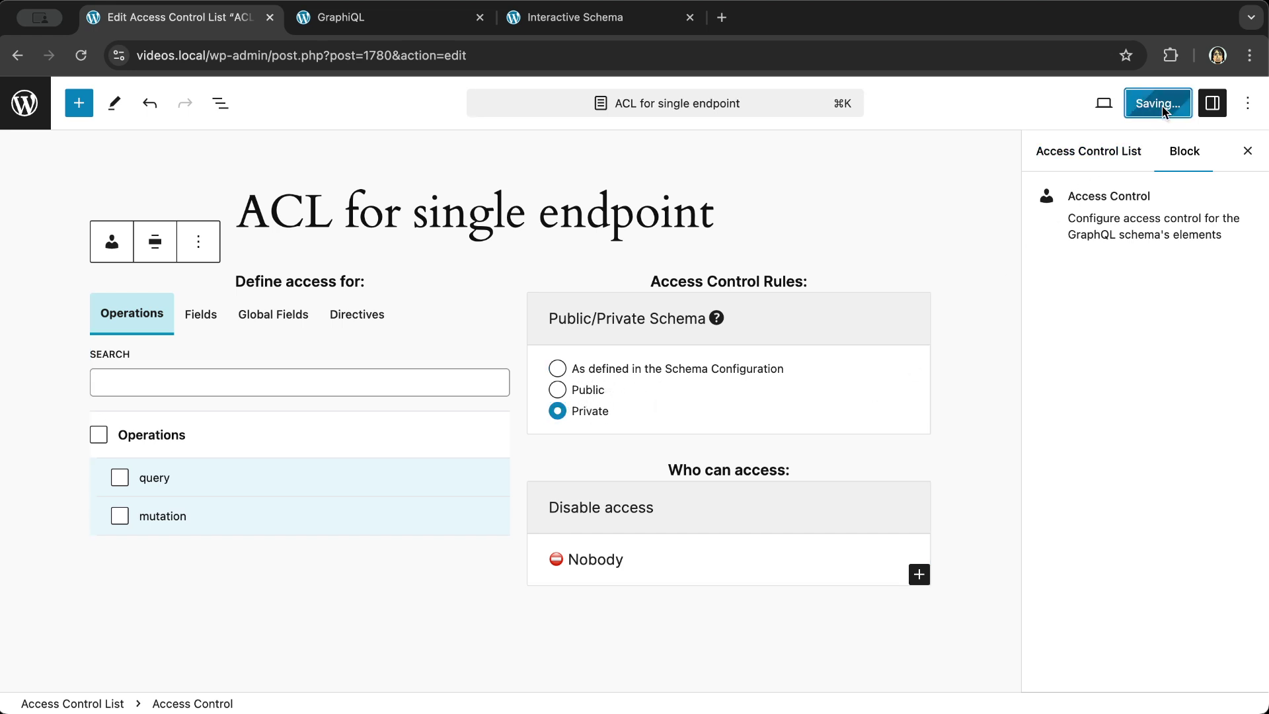
Execute the createPost mutation again in the GraphiQL client to test the private schema mode
left_click(365, 20)
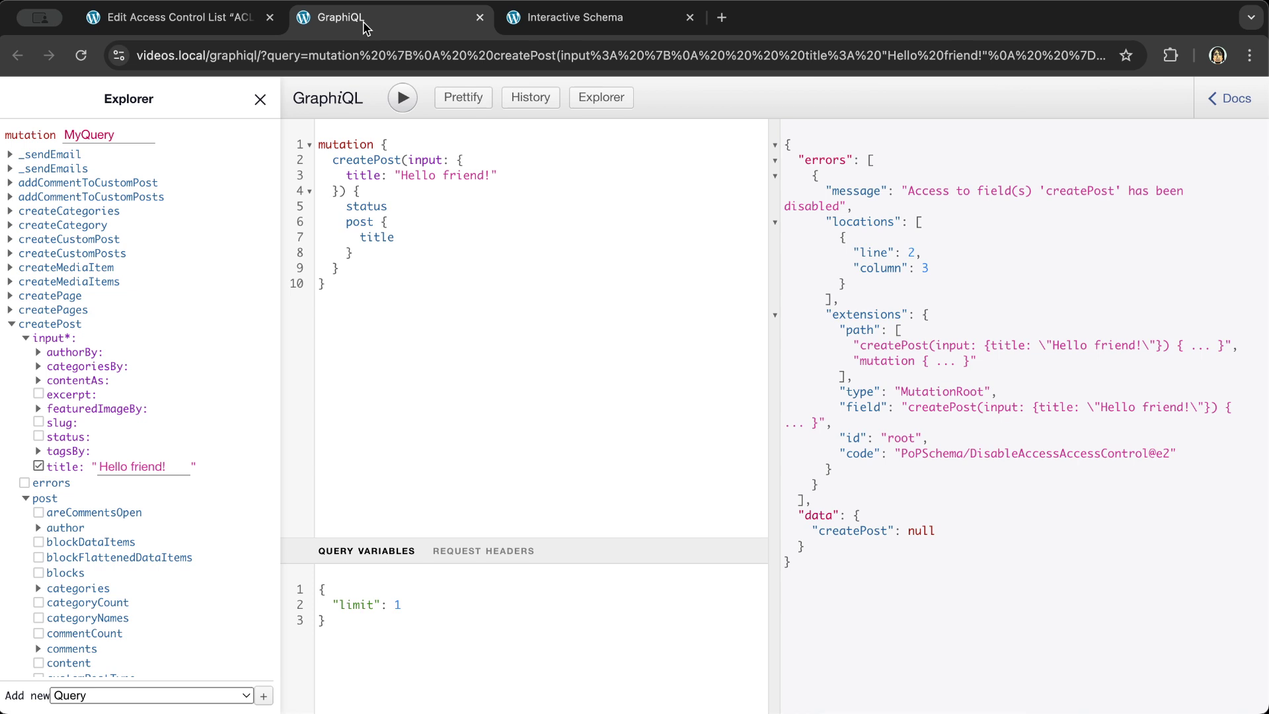
left_click(403, 99)
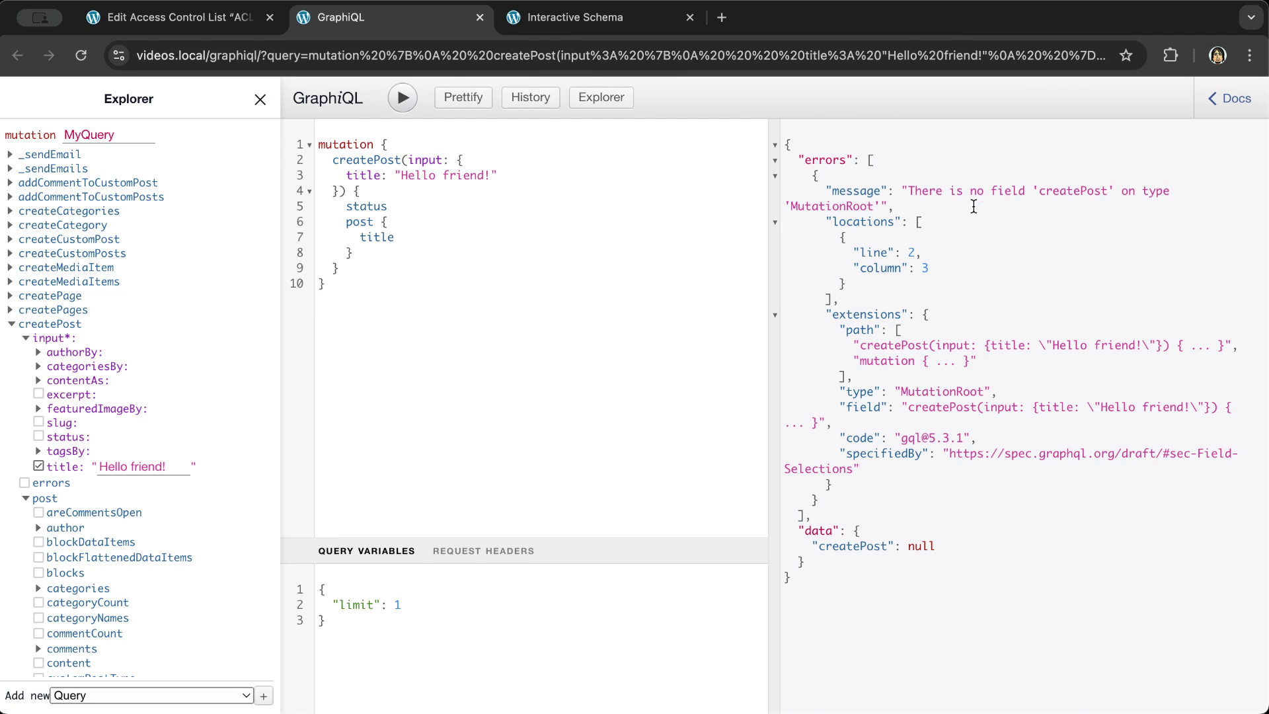
Reload the interactive schema, search for createPost, and check the matching entries under MutationRoot
left_click(575, 19)
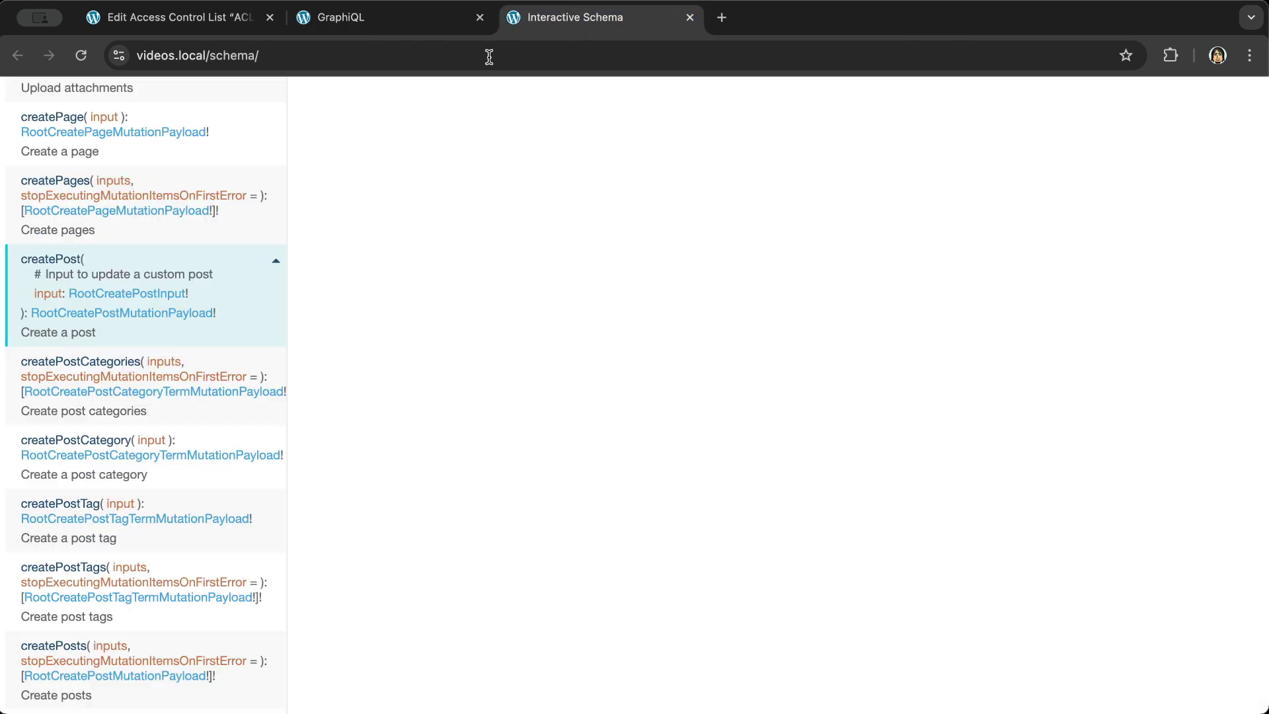
left_click(80, 55)
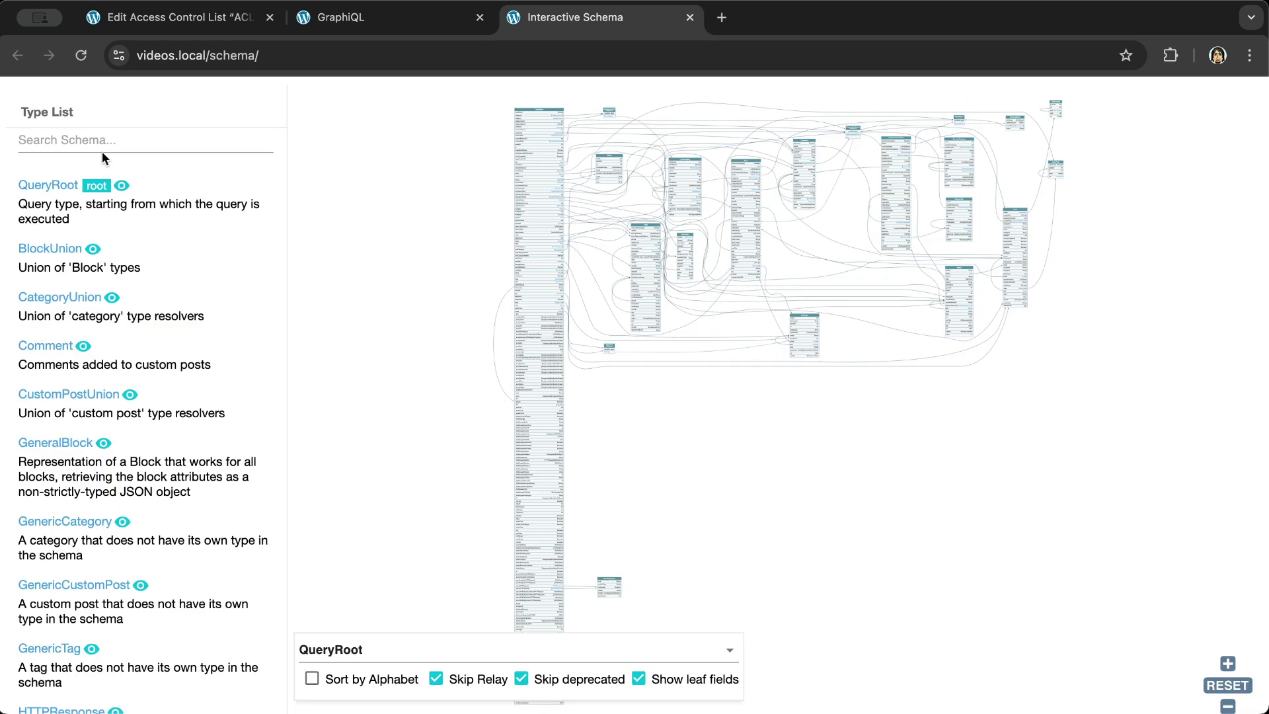
left_click(90, 137)
type("createPost")
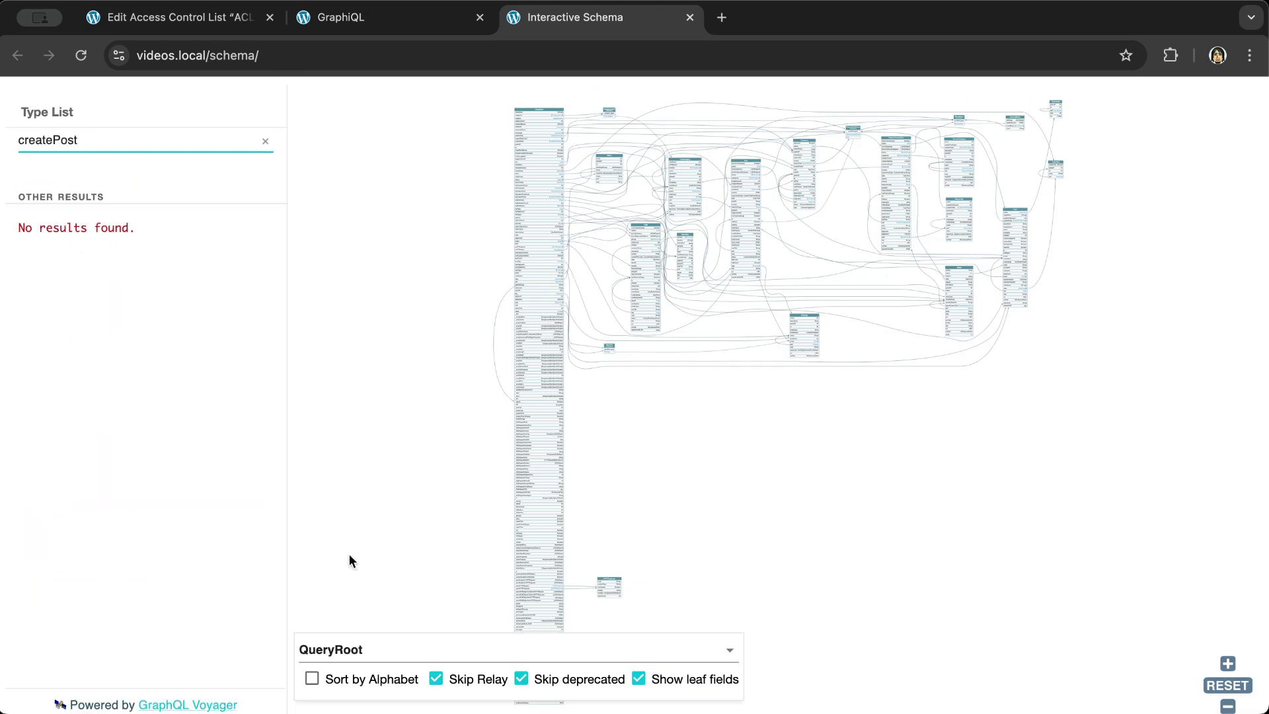
left_click(341, 653)
left_click(354, 161)
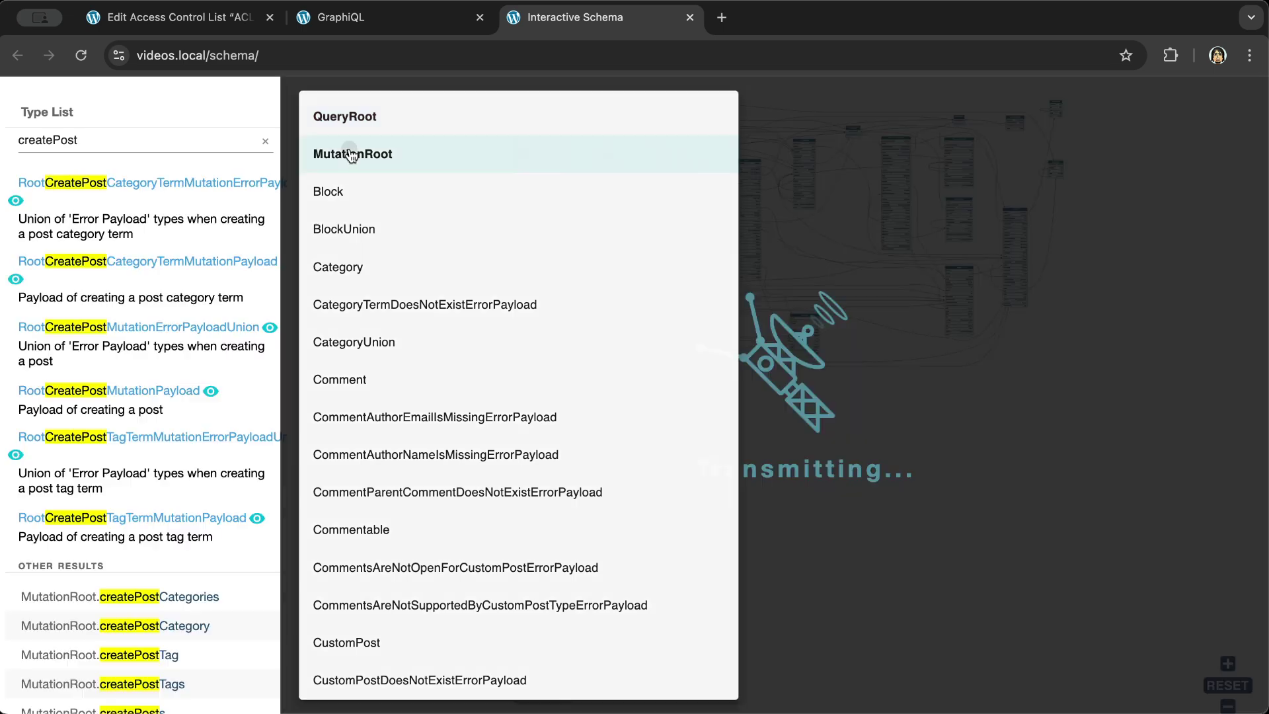
left_click(132, 134)
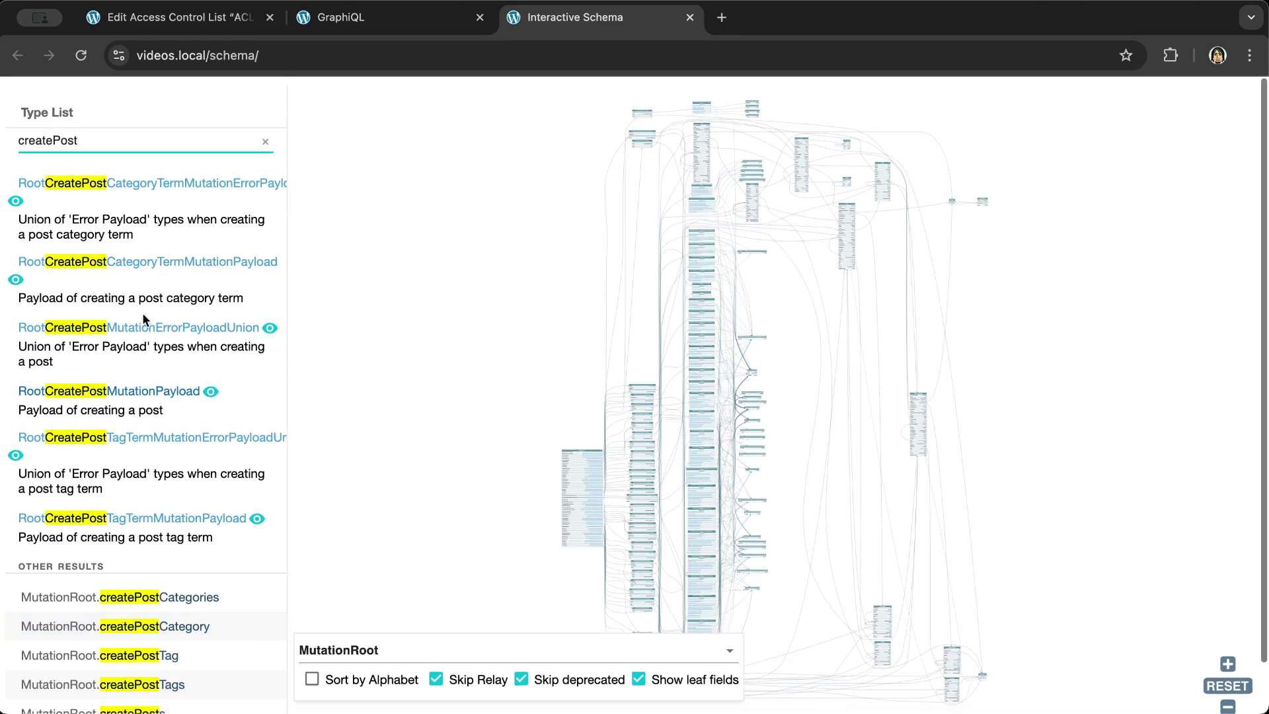
Remove the Disable access rule from the Access Control List and set its Public/Private Schema mode to Public
left_click(351, 25)
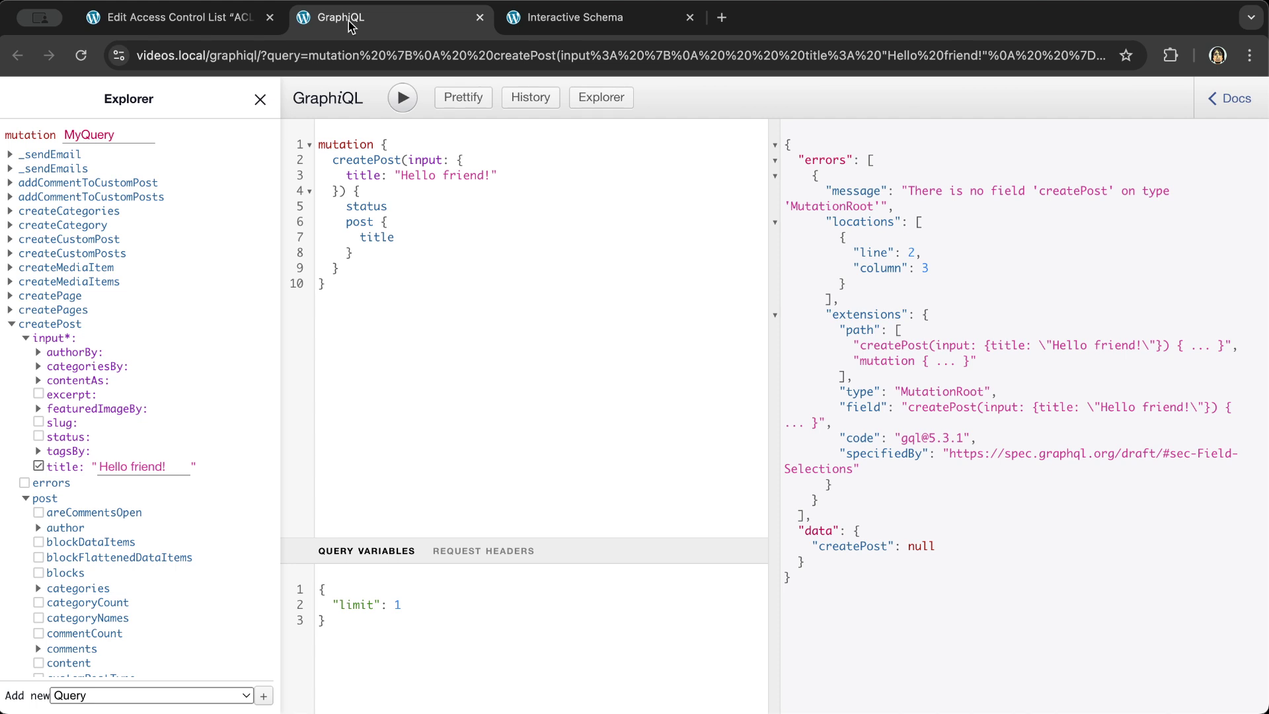
key("ctrl+shift+Tab")
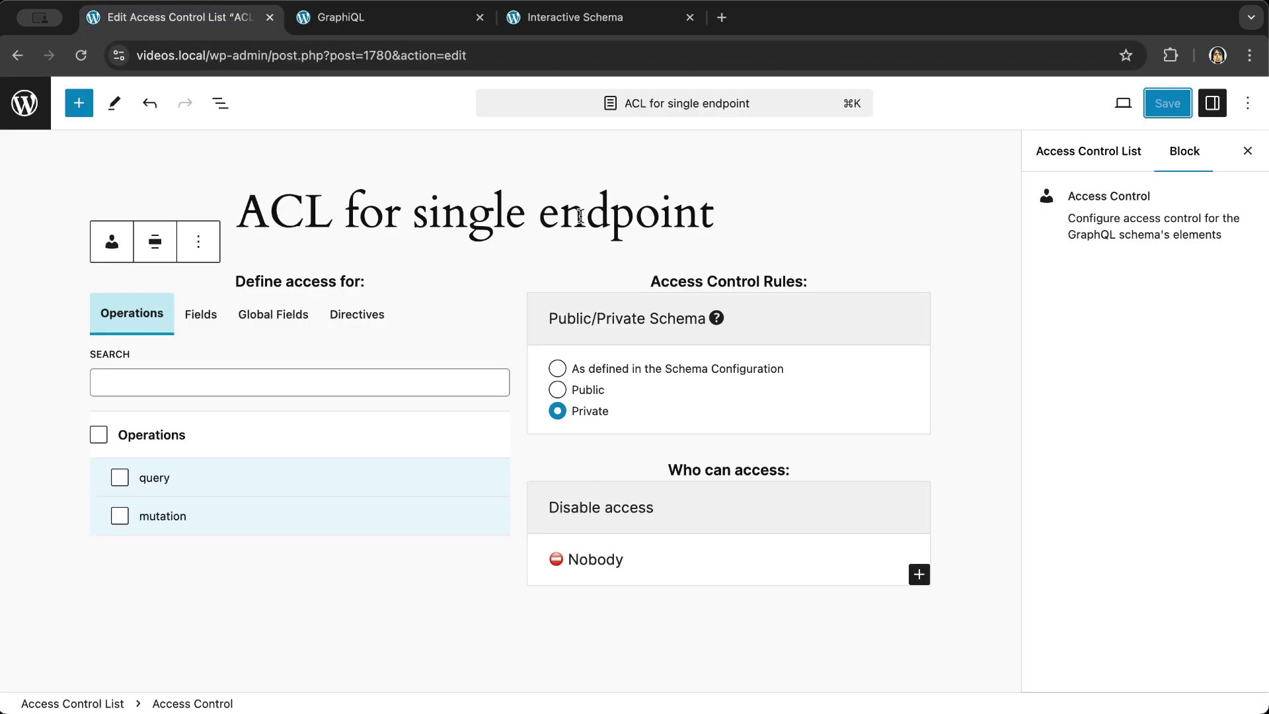
left_click(744, 542)
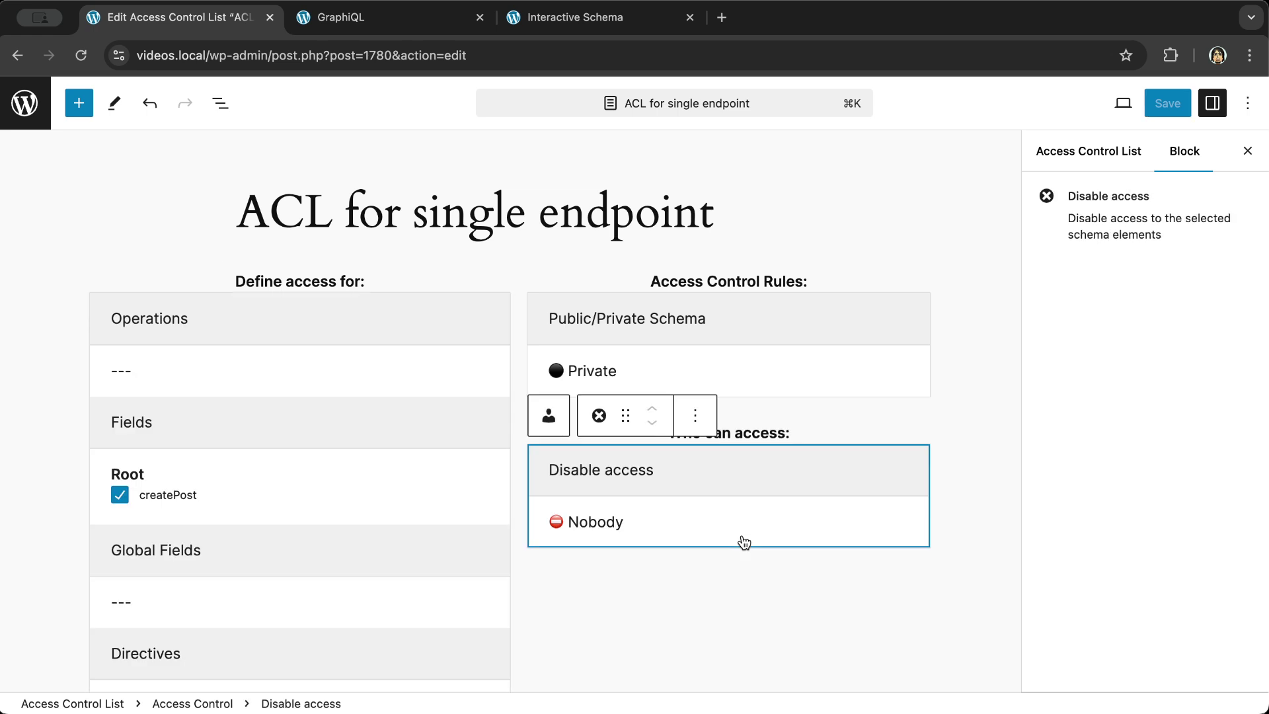
key("Delete")
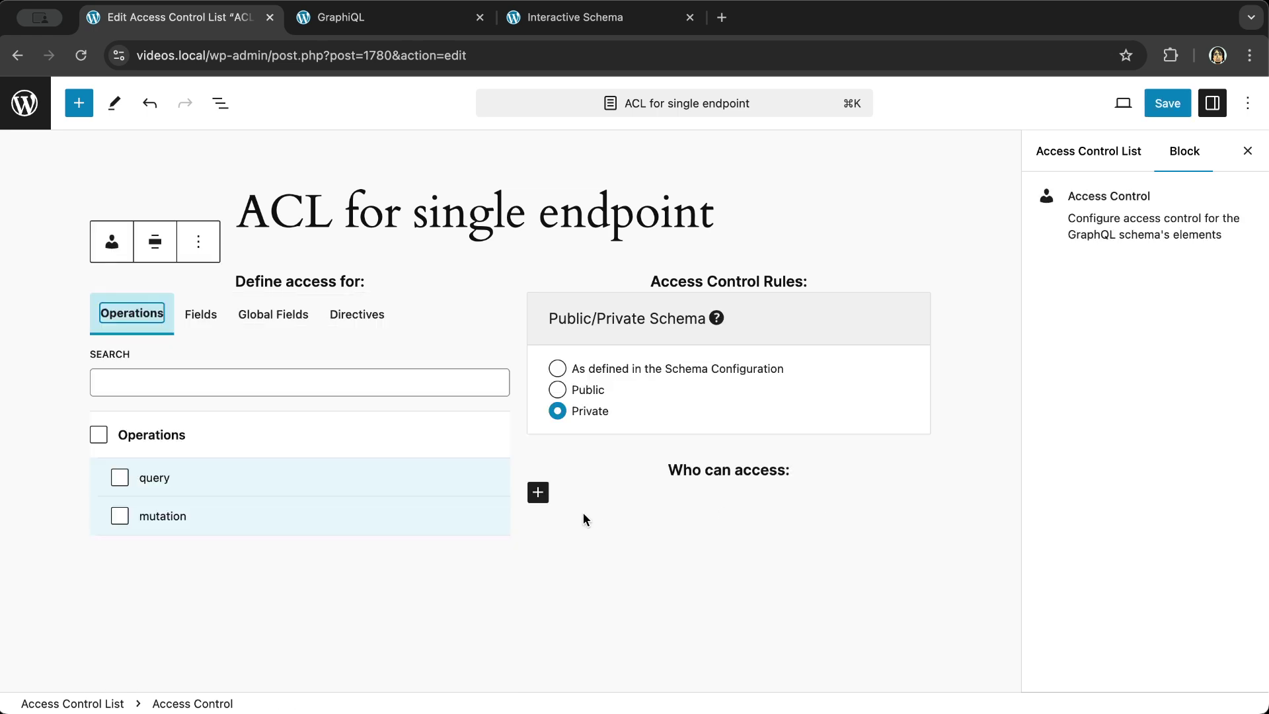
left_click(557, 390)
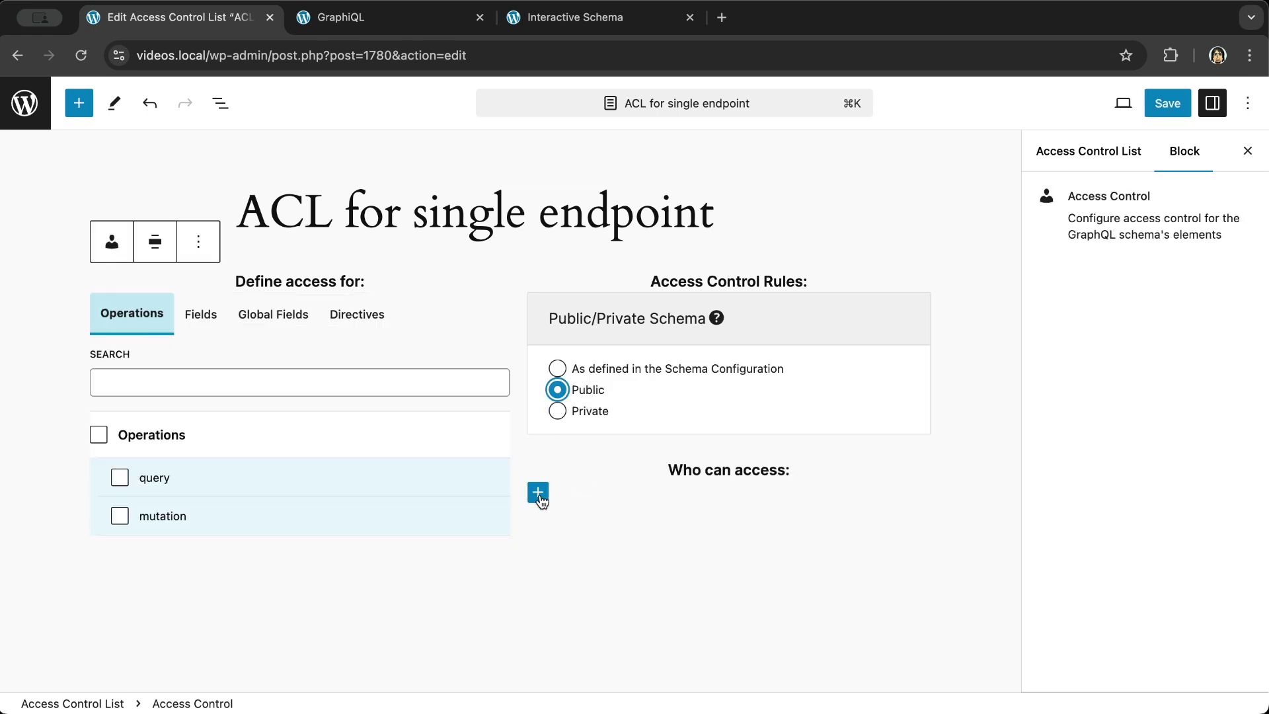
Try a User capabilities access rule, view its selectable capabilities, and remove the rule again
left_click(538, 493)
scroll(768, 499, "down", 2)
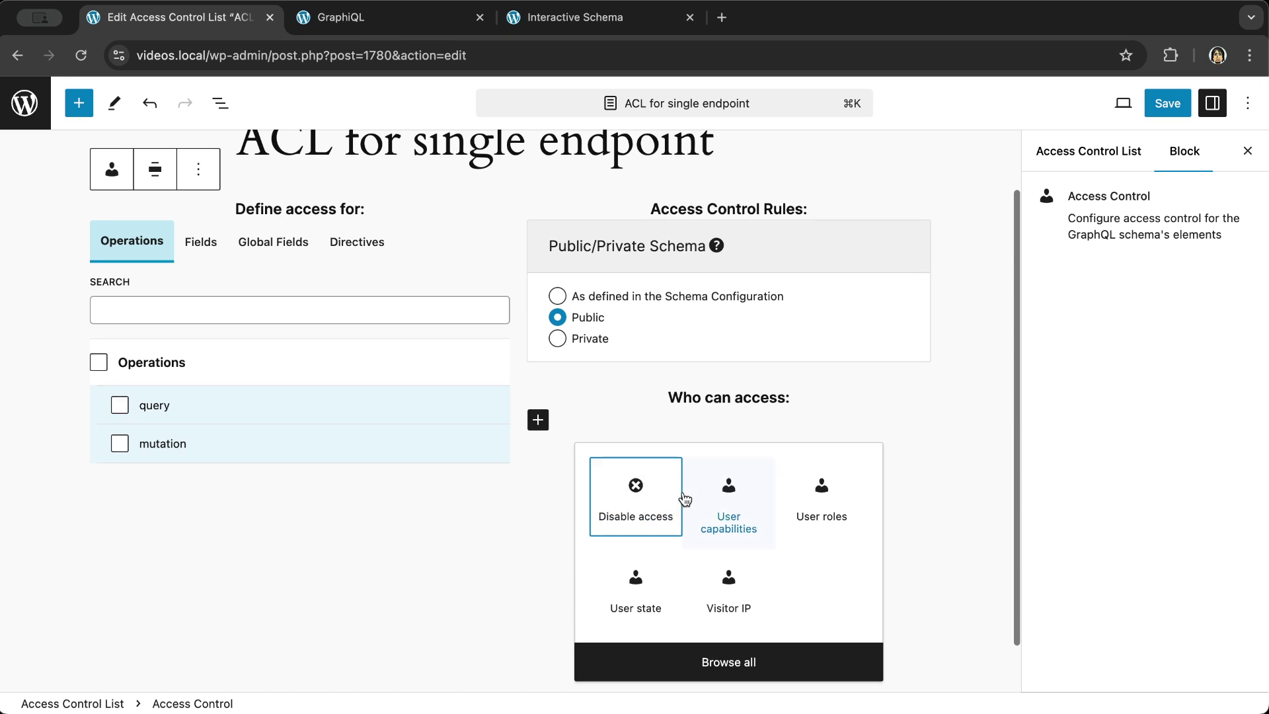
left_click(729, 506)
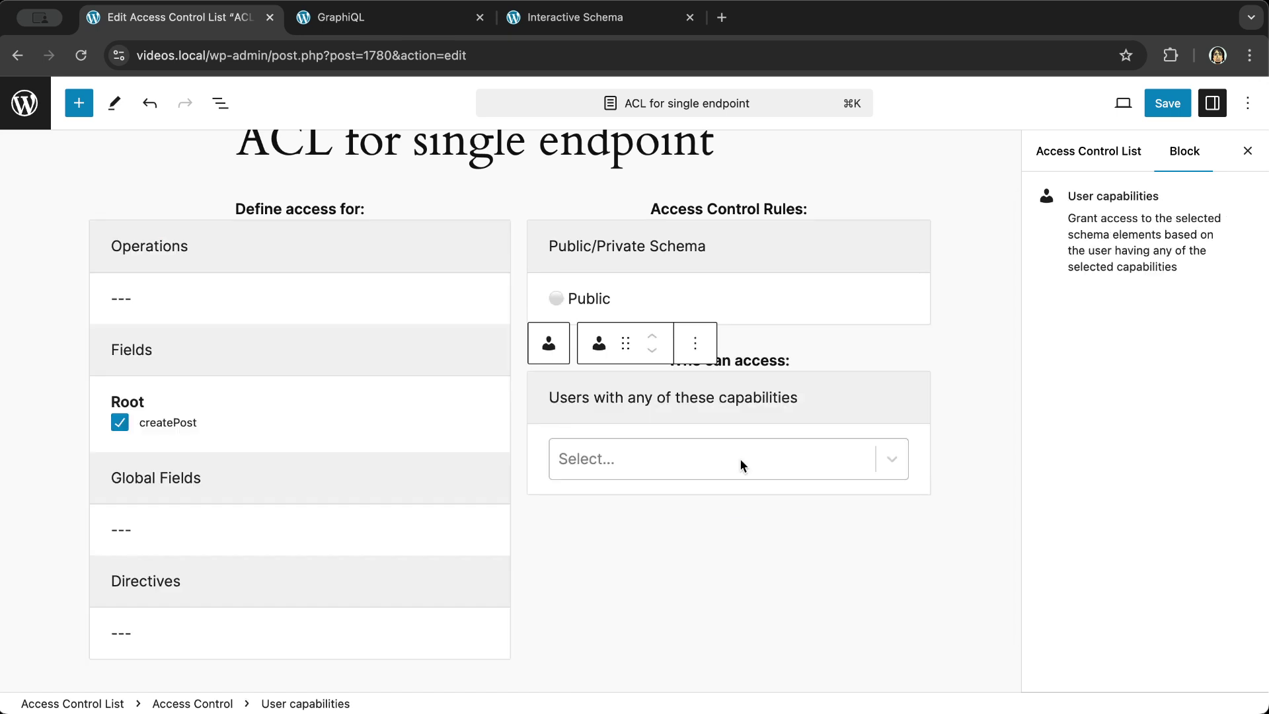
left_click(739, 459)
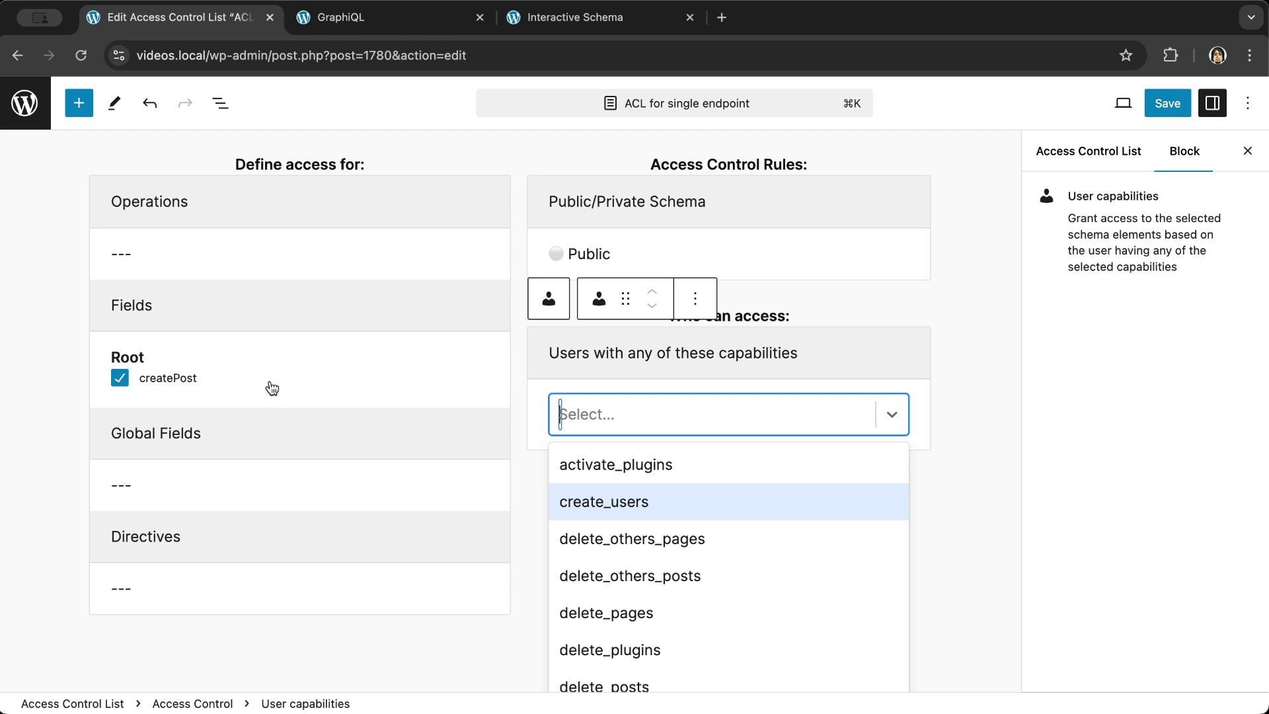
left_click(942, 532)
left_click(779, 388)
left_click(771, 382)
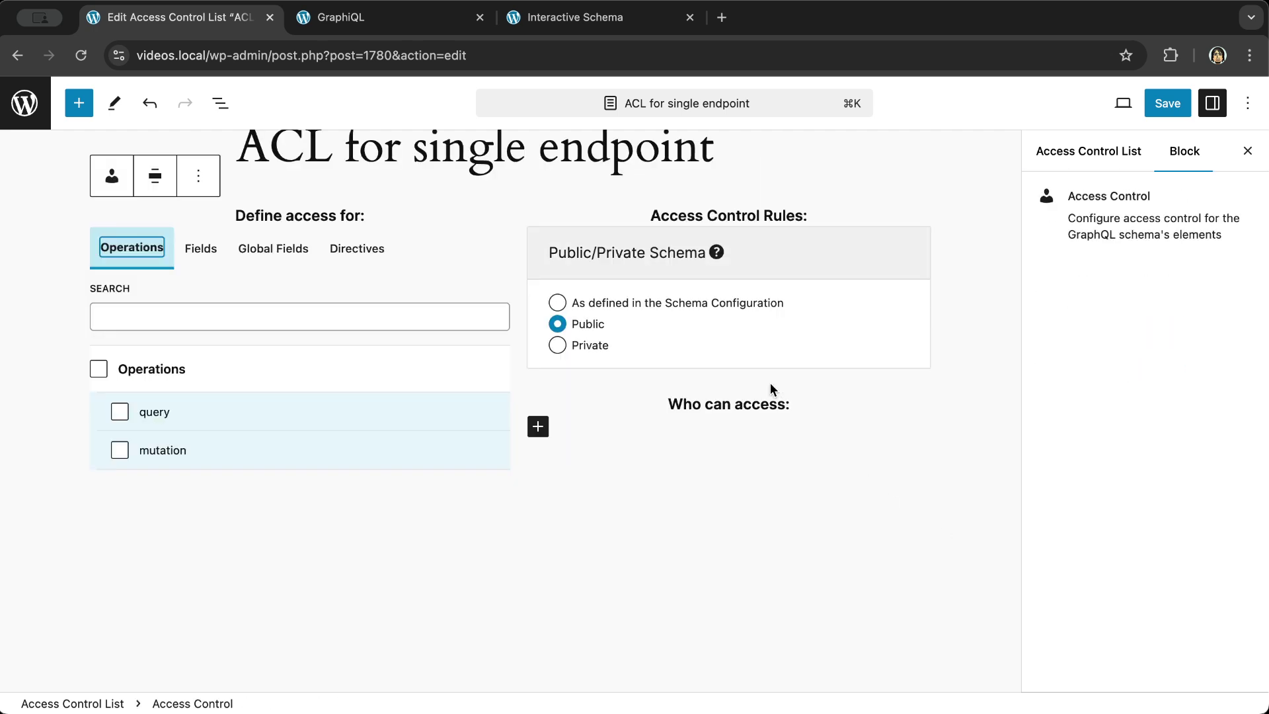
Add a User roles access rule that allows only the administrator role, and save the Access Control List
left_click(538, 428)
left_click(818, 507)
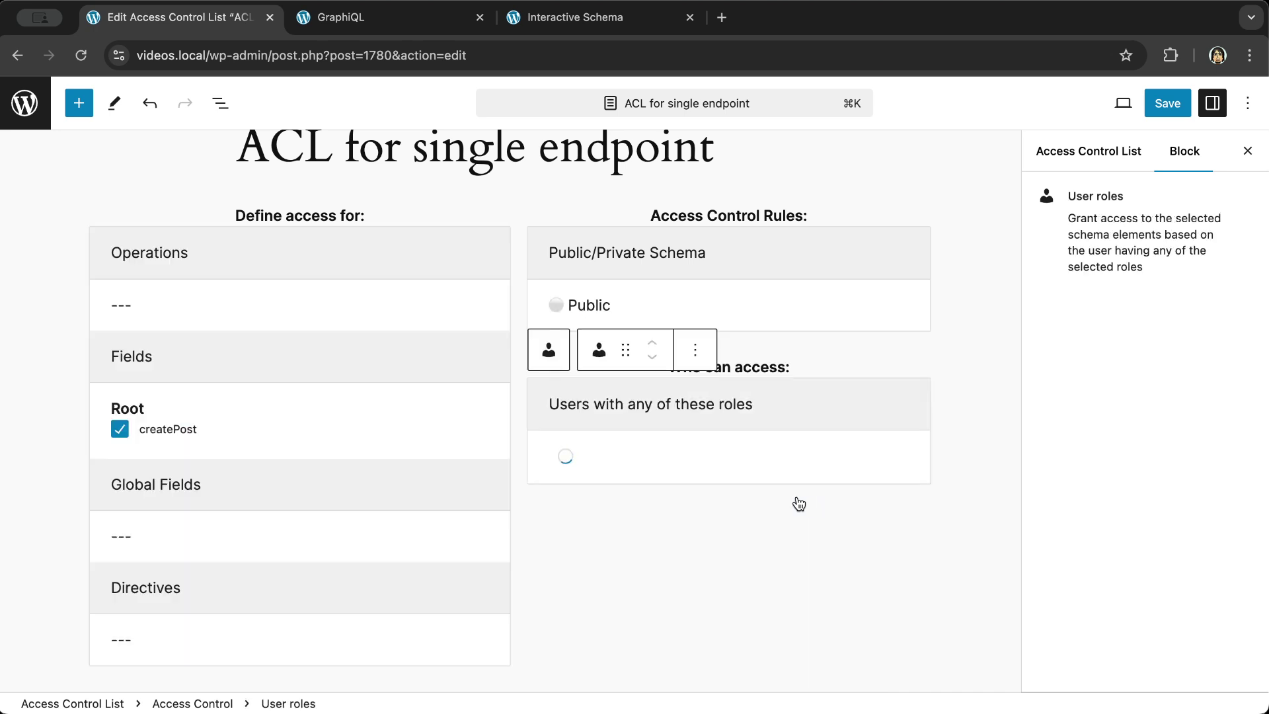
left_click(676, 463)
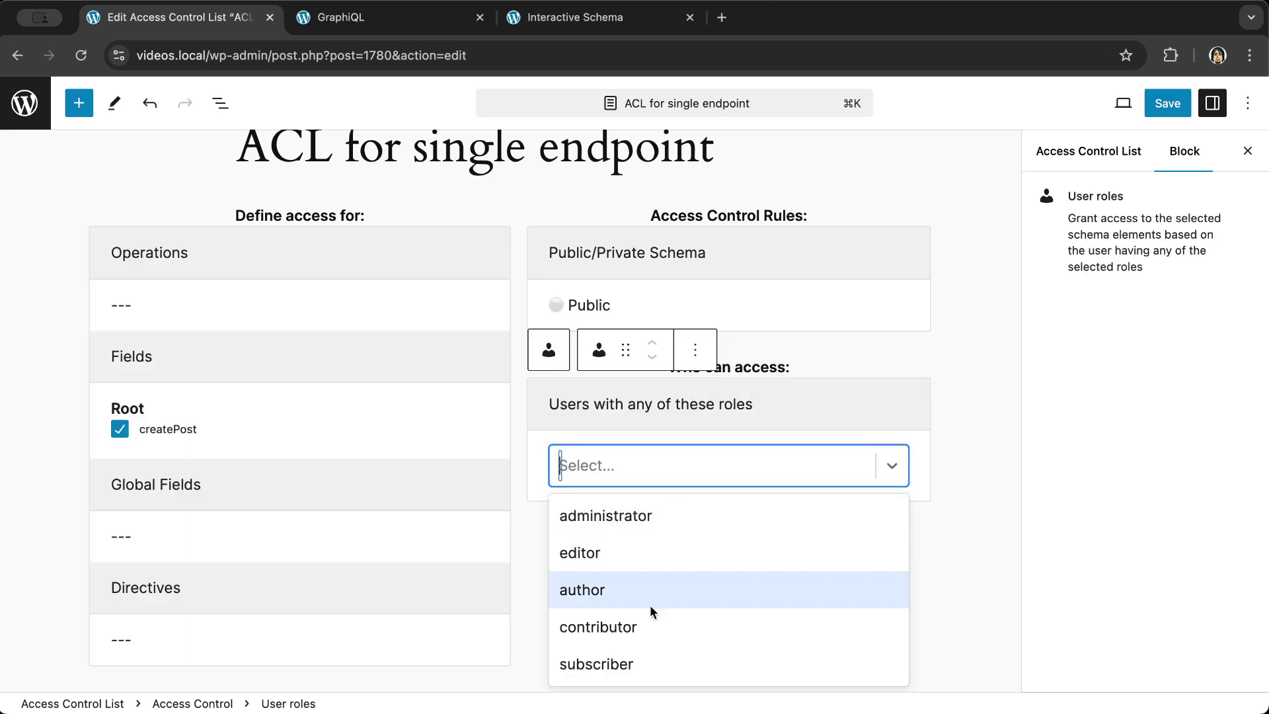
left_click(652, 516)
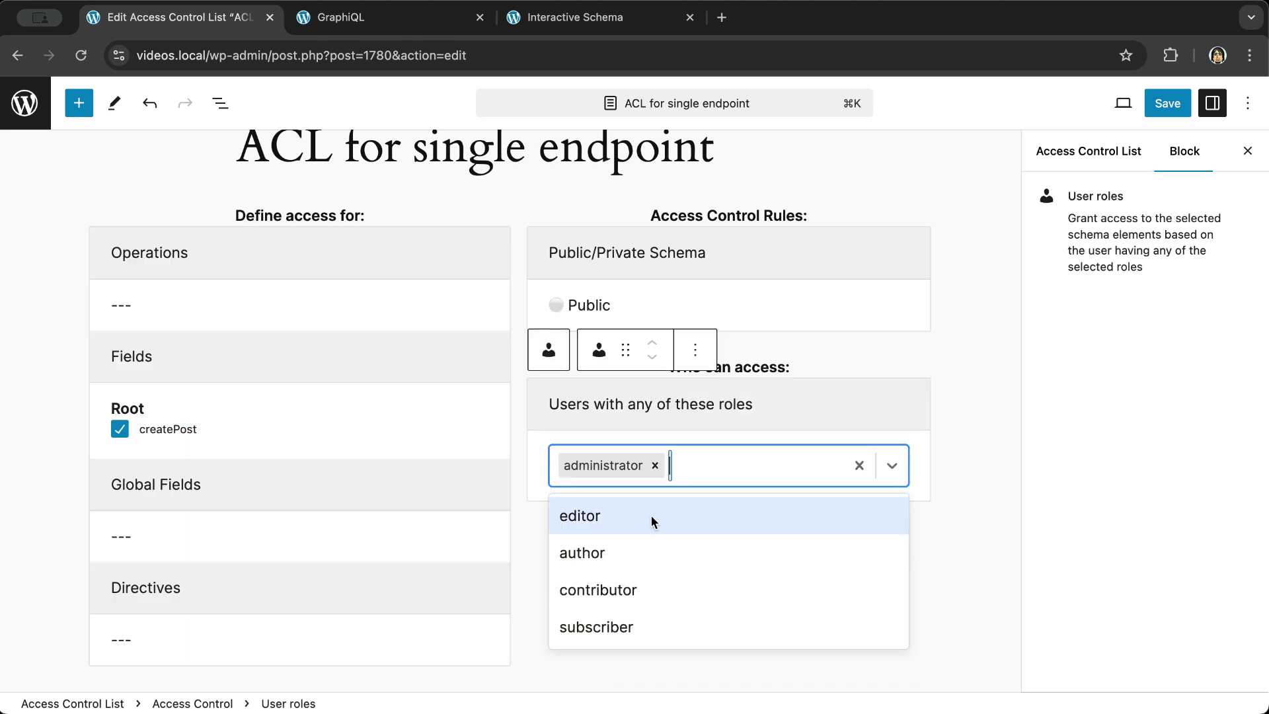
left_click(974, 494)
left_click(1159, 104)
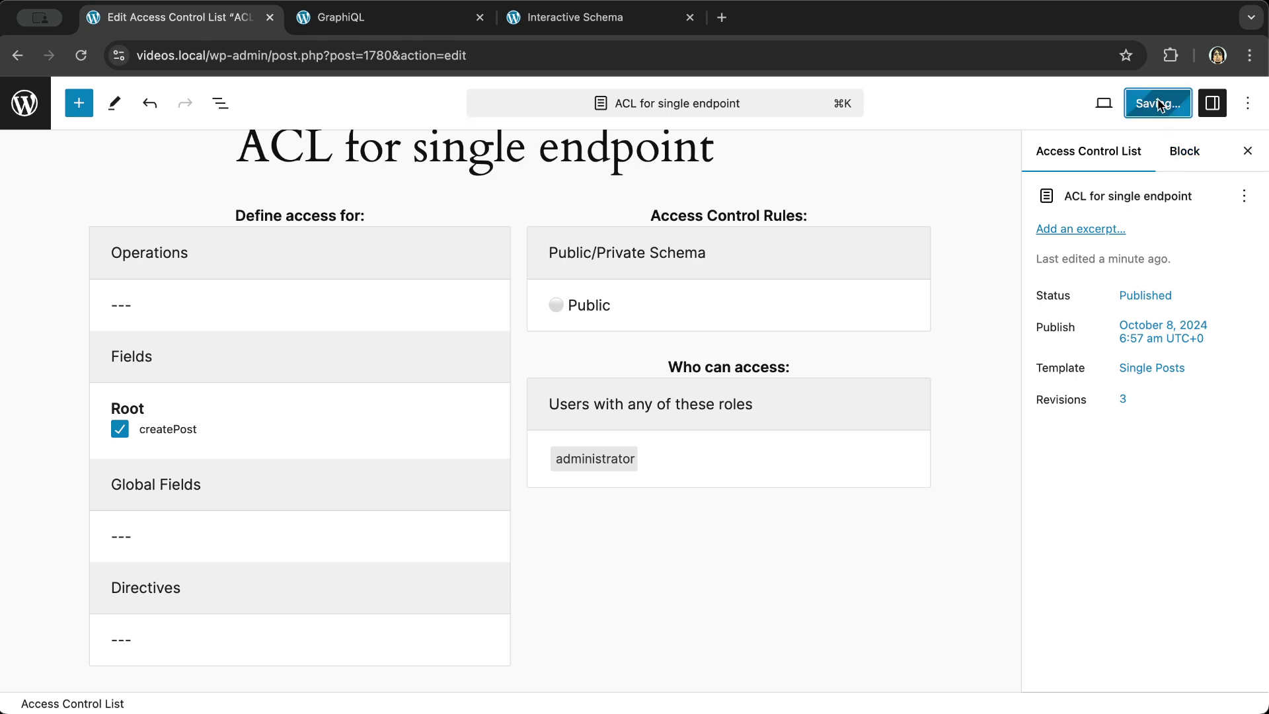
Execute the createPost mutation in the GraphiQL client to test access under the administrator role rule
left_click(404, 30)
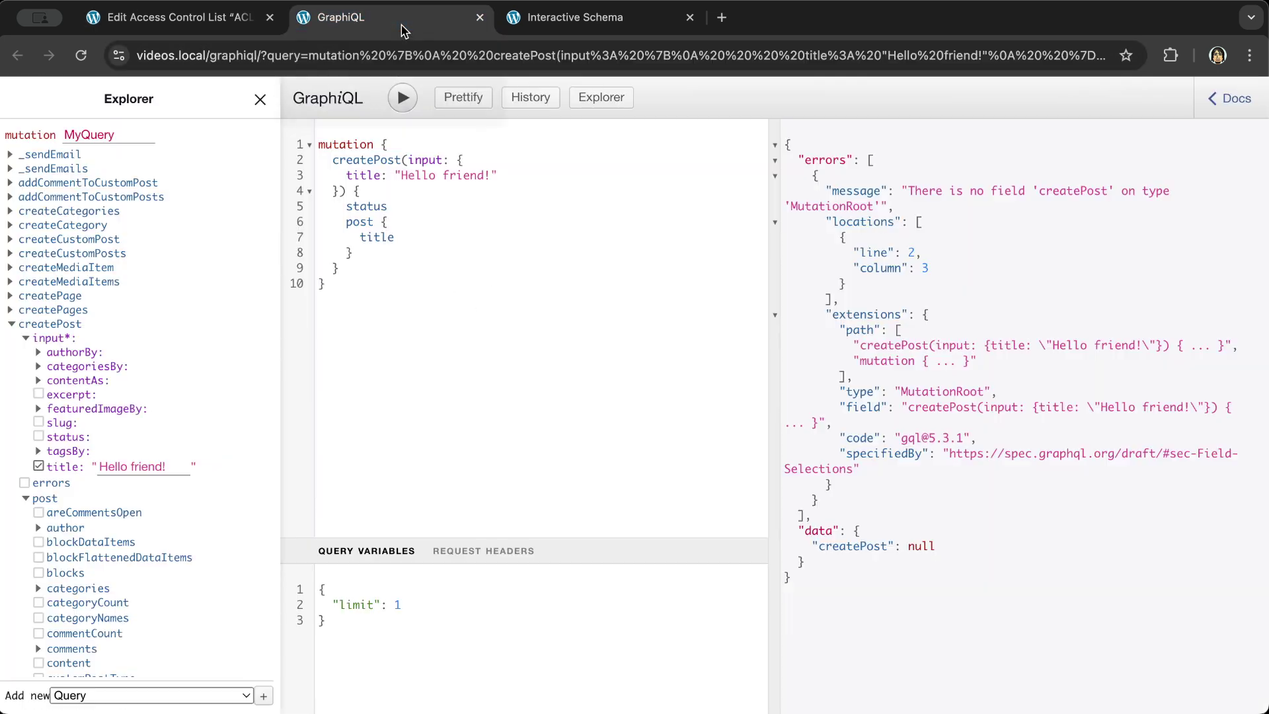
left_click(403, 98)
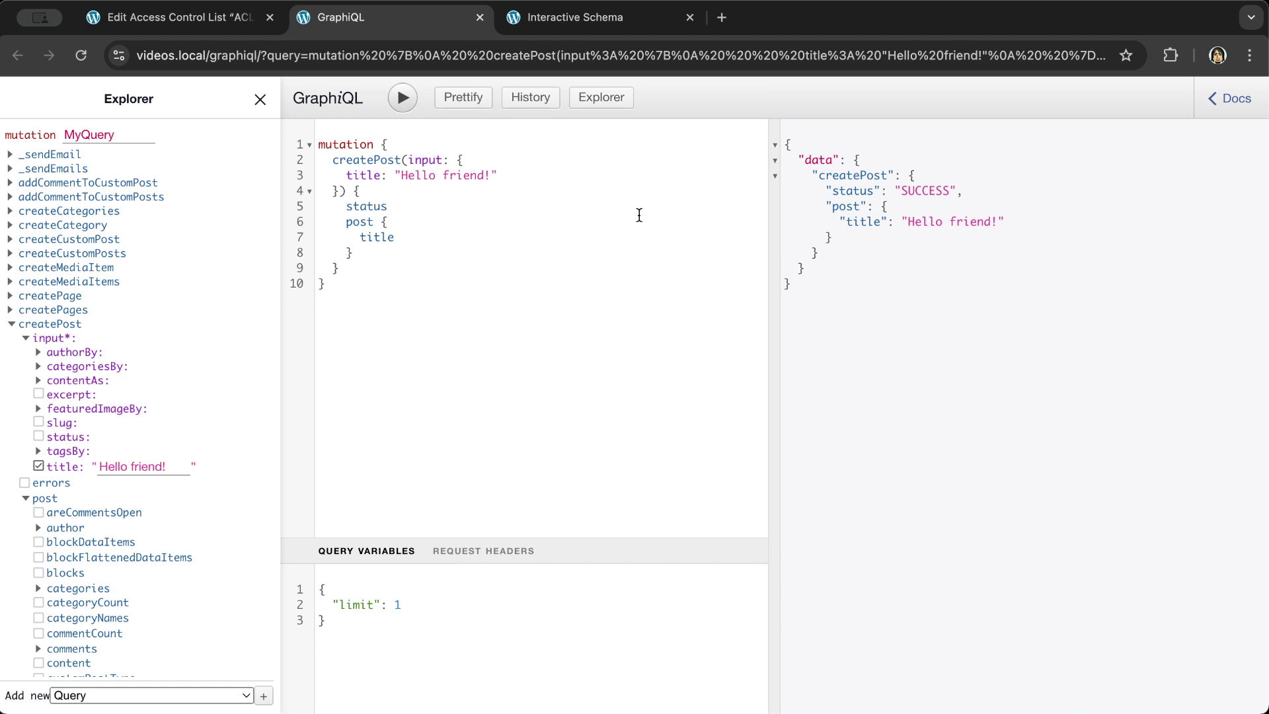
Allow only the editor role in the User roles rule, save the Access Control List, and execute the createPost mutation in GraphiQL
left_click(185, 26)
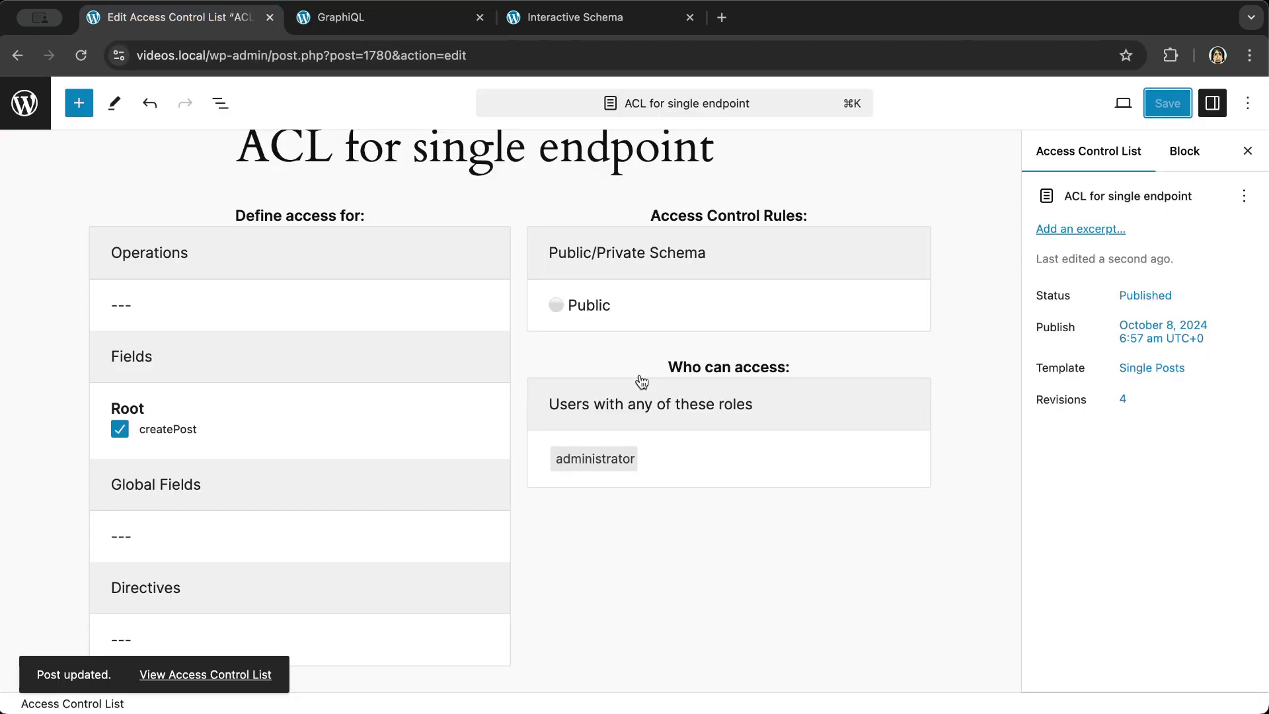
left_click(620, 462)
left_click(620, 463)
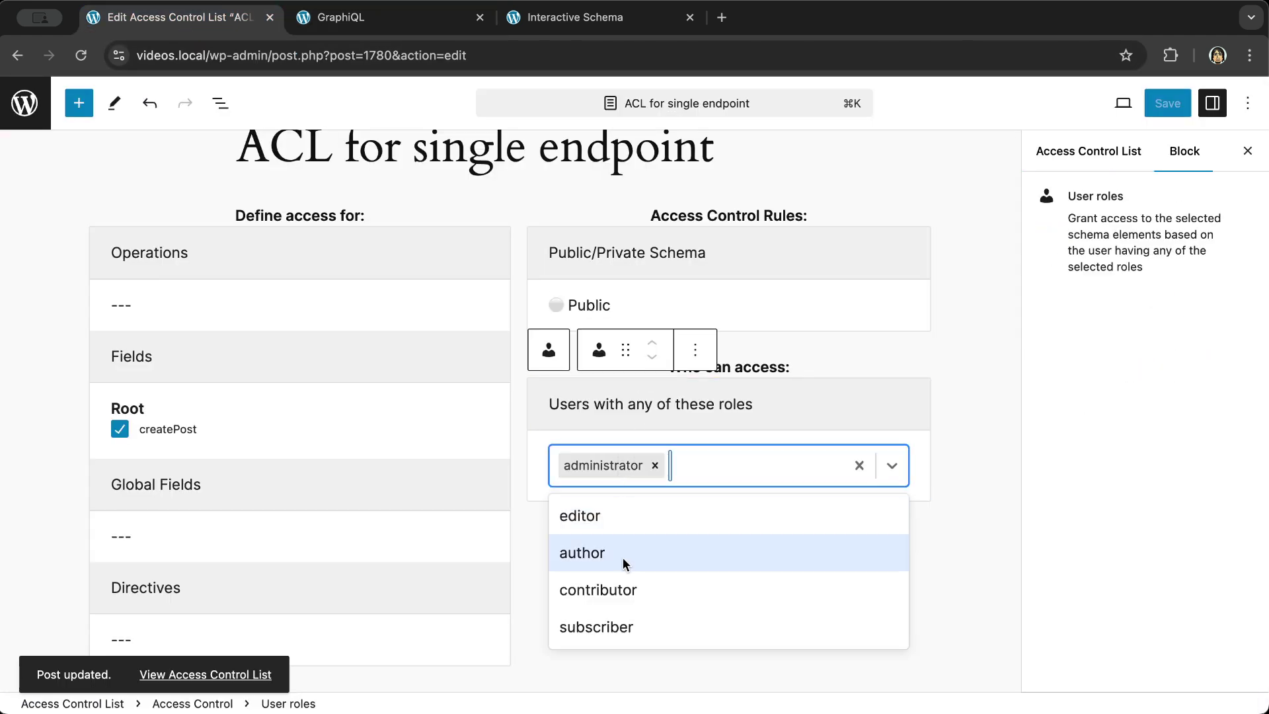
left_click(624, 518)
left_click(655, 465)
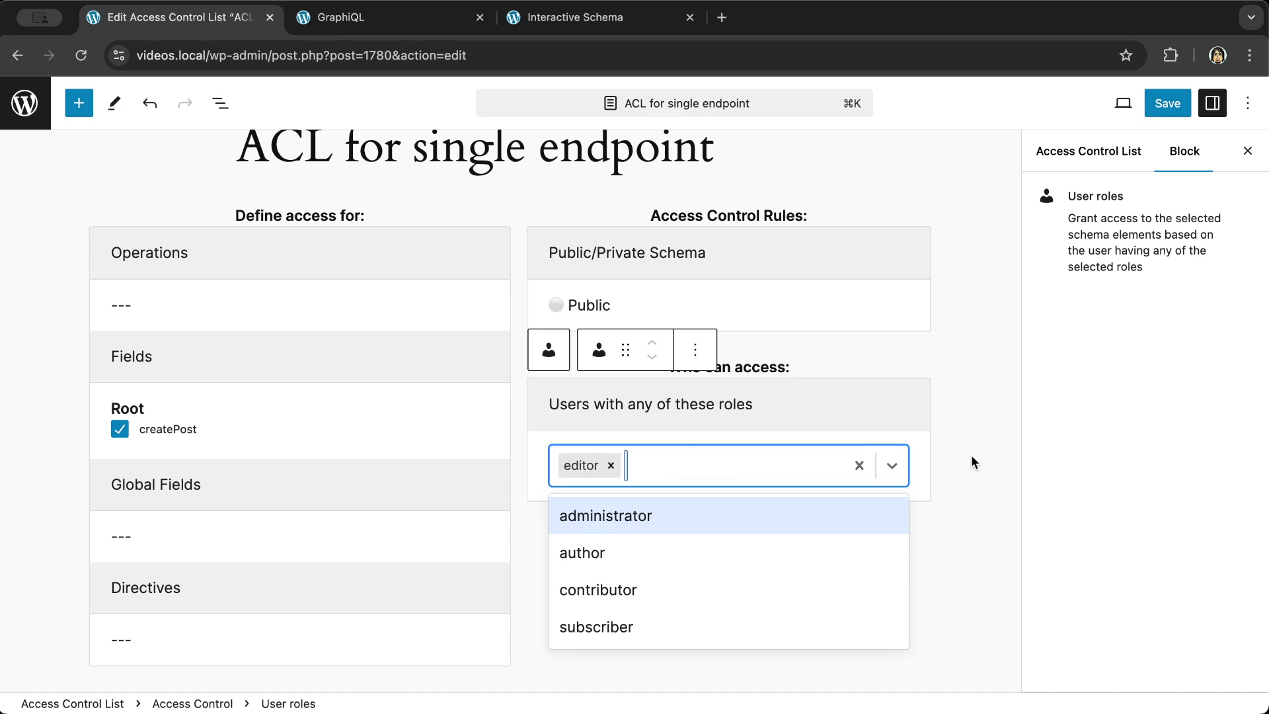
left_click(973, 463)
key("super+s")
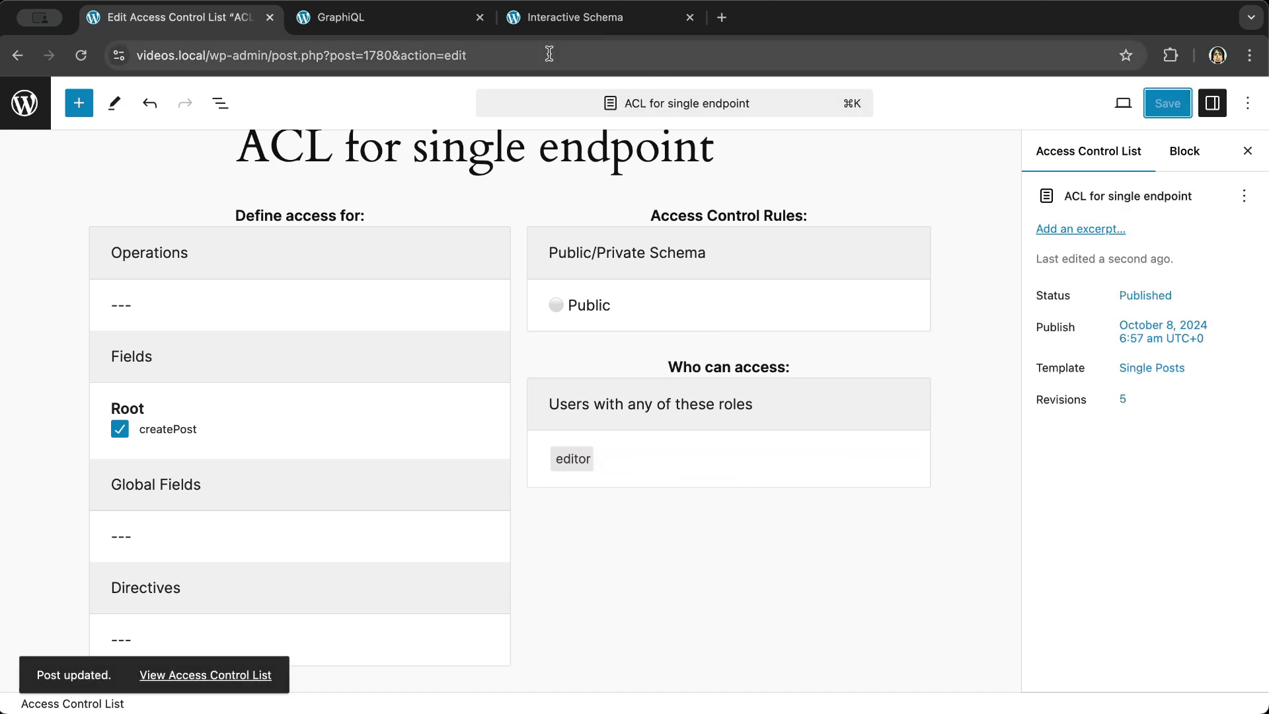
left_click(341, 17)
left_click(403, 98)
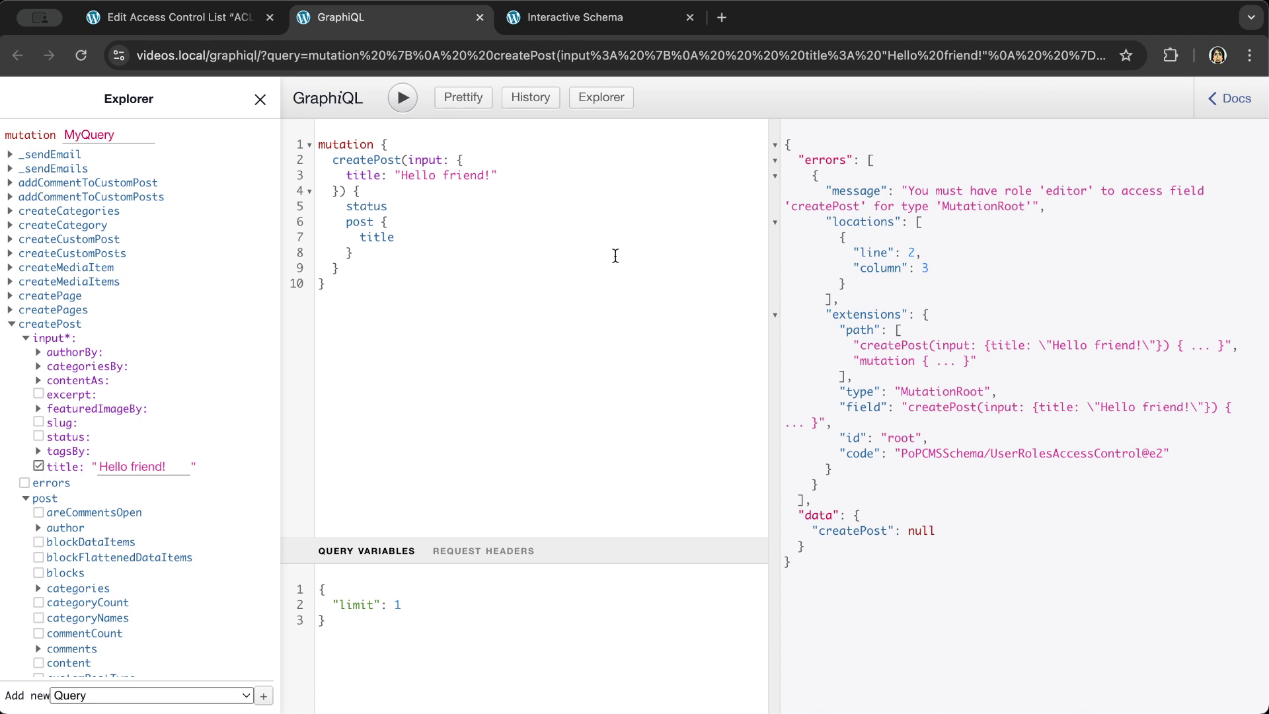
Add a User state rule for logged-in users to the Access Control List
key("ctrl+shift+Tab")
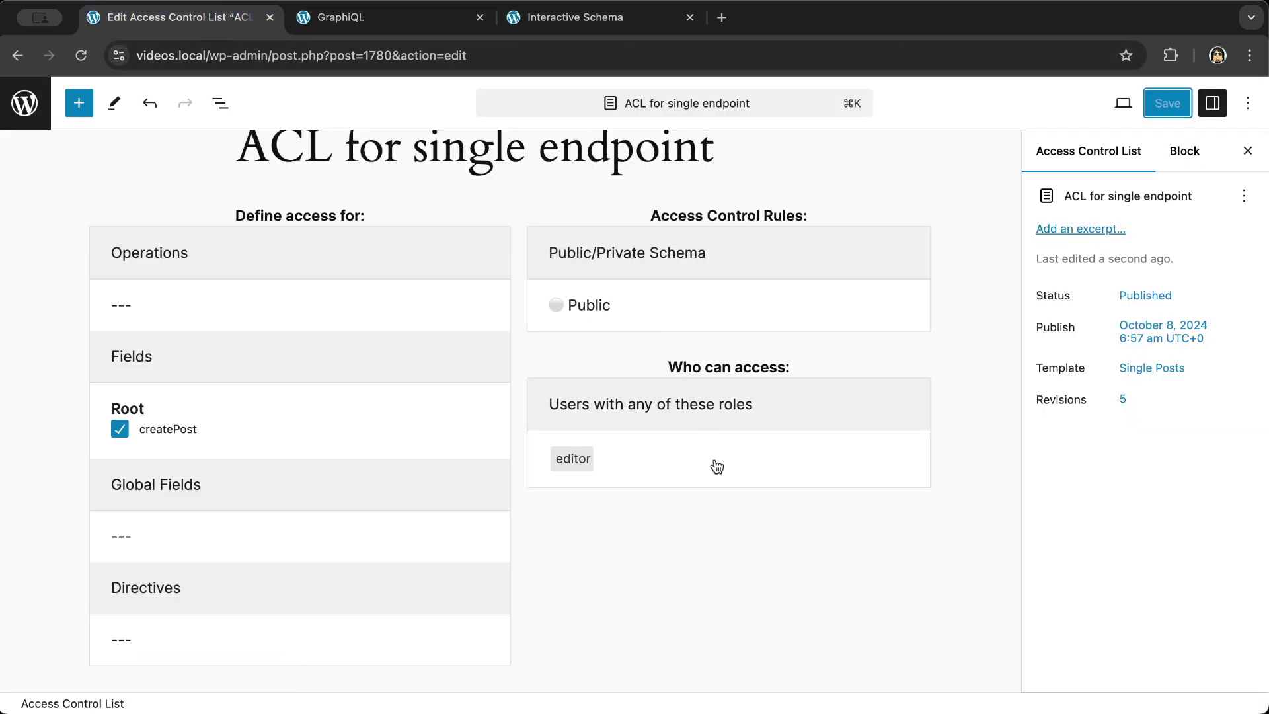
left_click(891, 519)
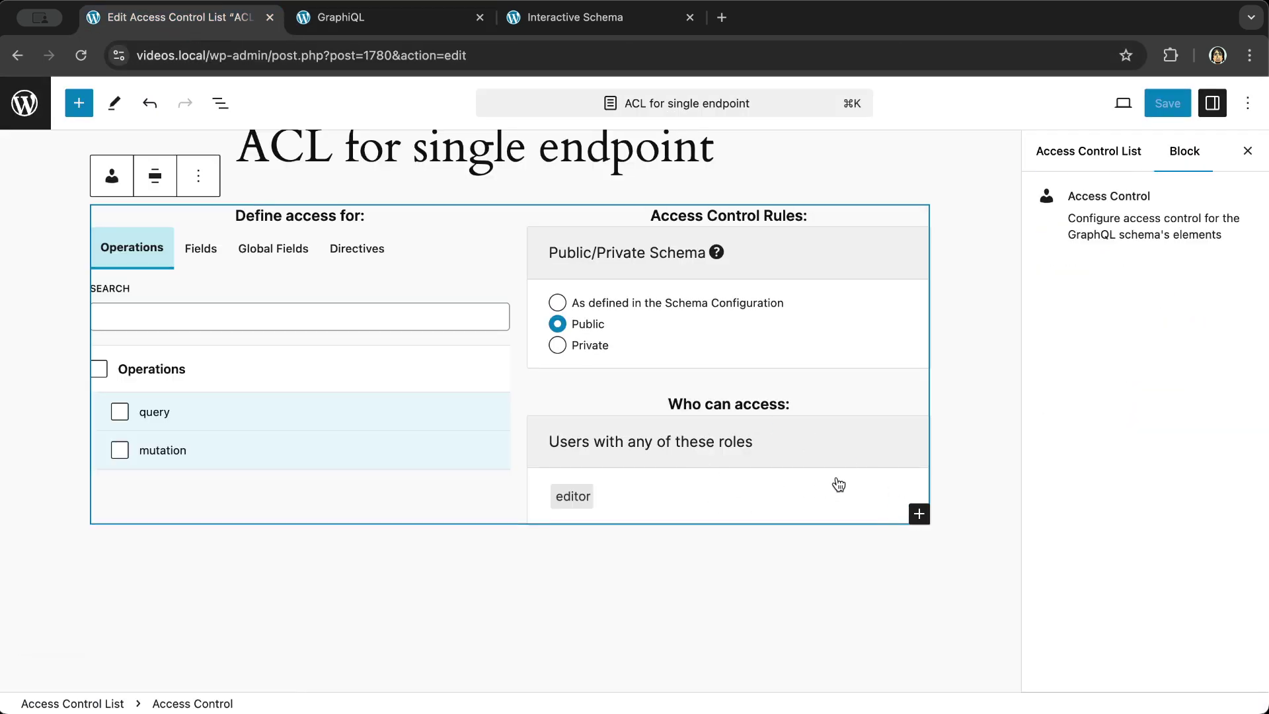
left_click(919, 513)
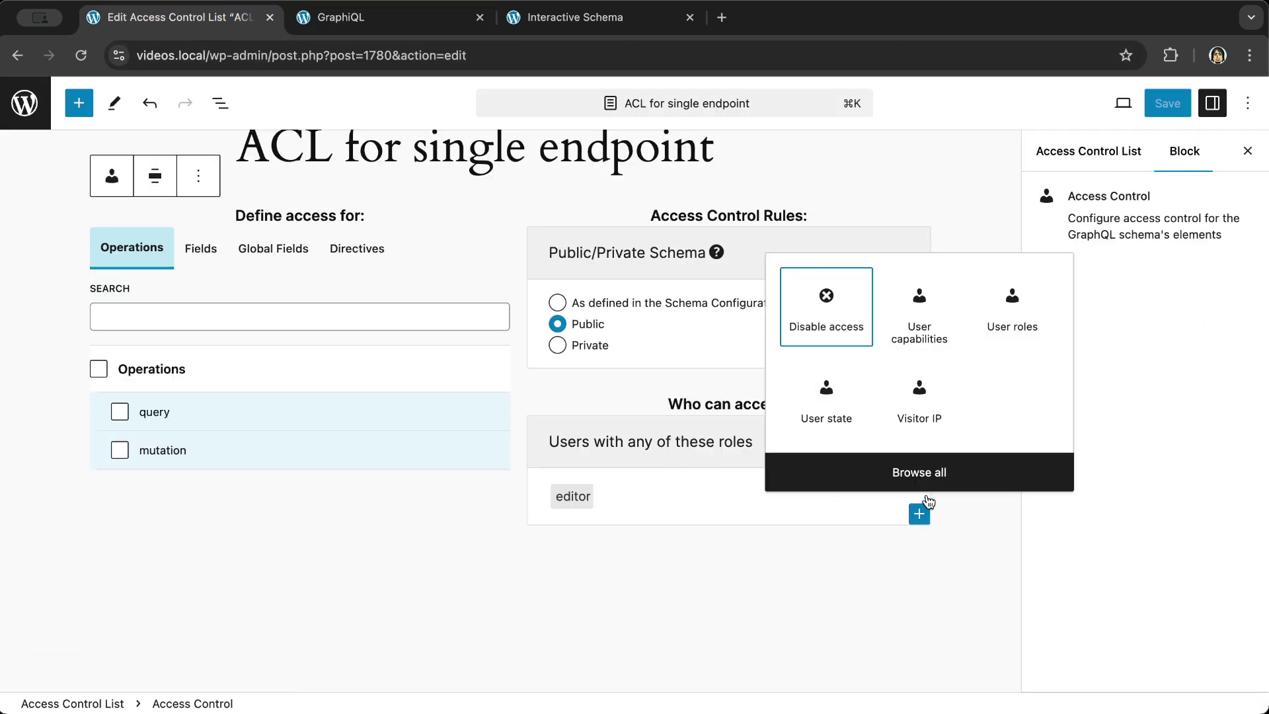
left_click(827, 400)
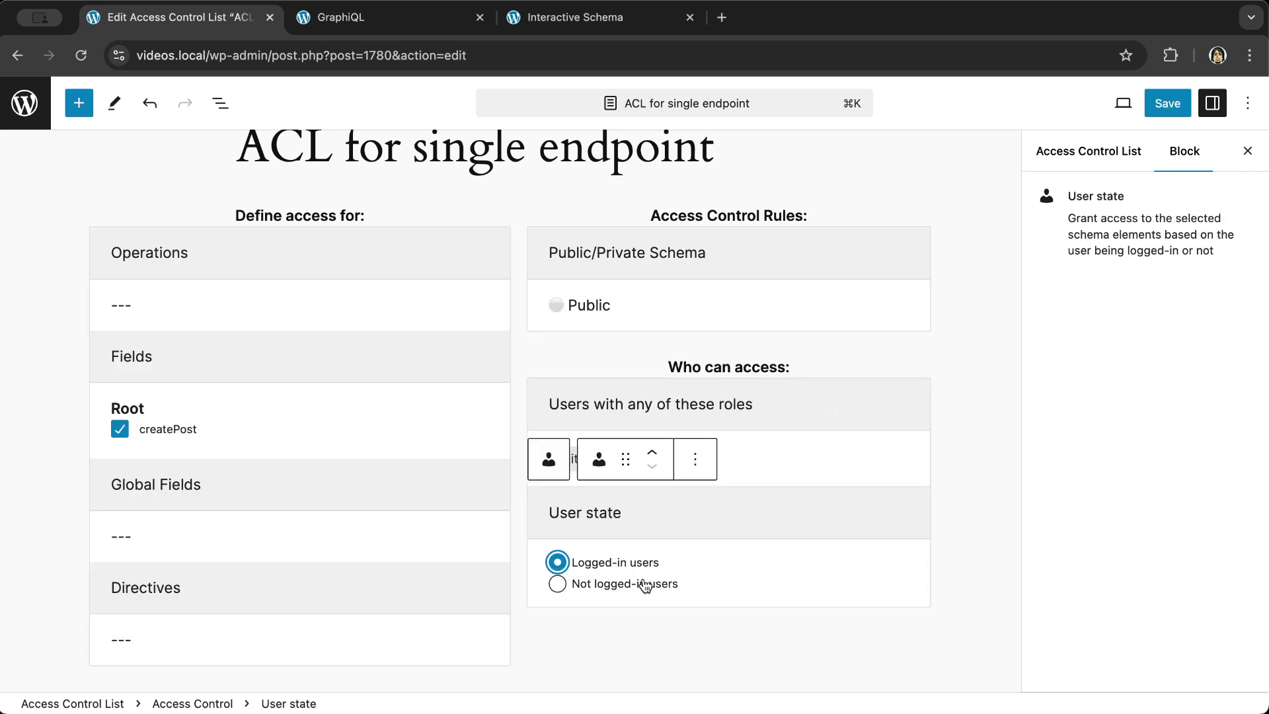
Add a Visitor IP rule below the User state rule and view its IP addresses and behavior settings
left_click(889, 636)
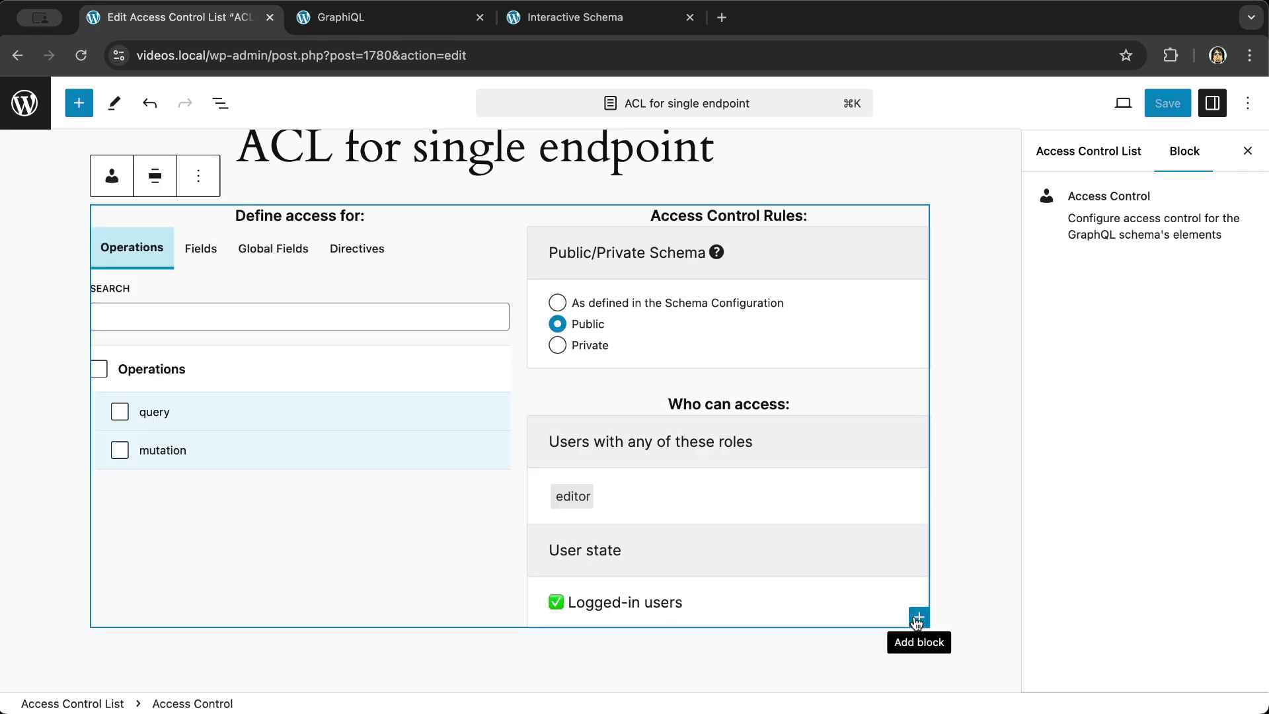
left_click(919, 617)
scroll(916, 664, "down", 2)
scroll(916, 664, "up", 2)
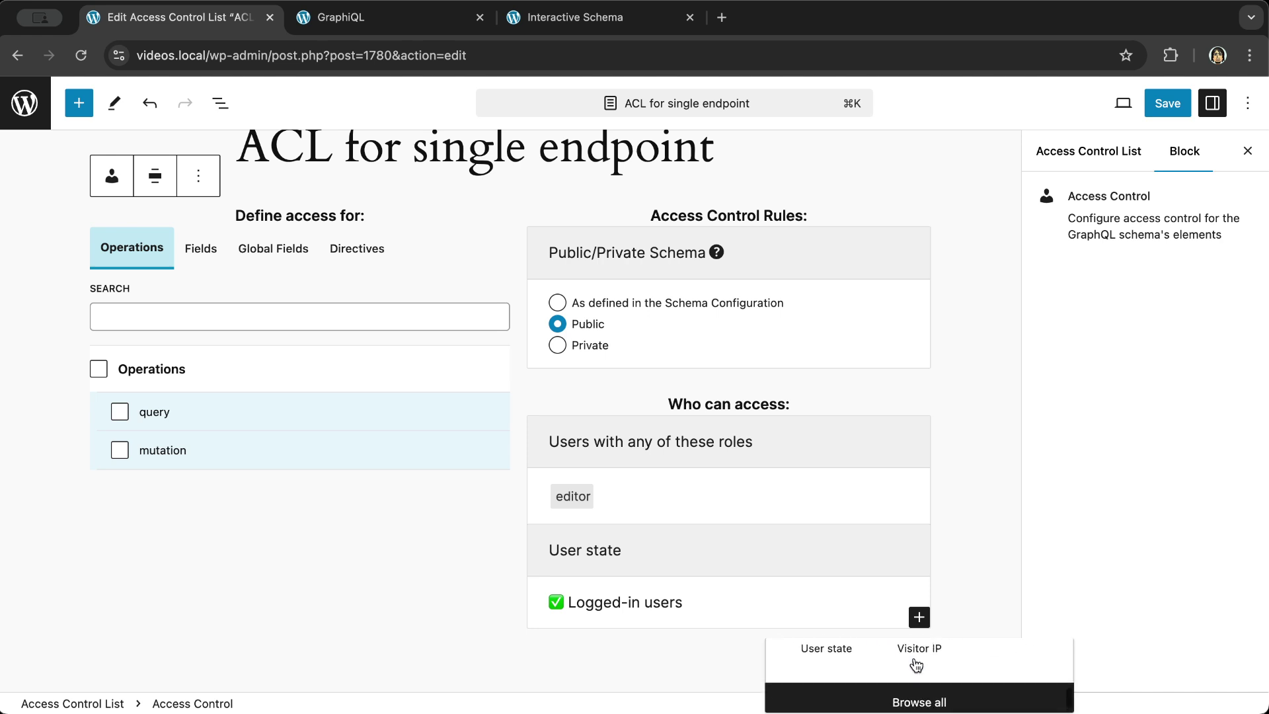
left_click(918, 664)
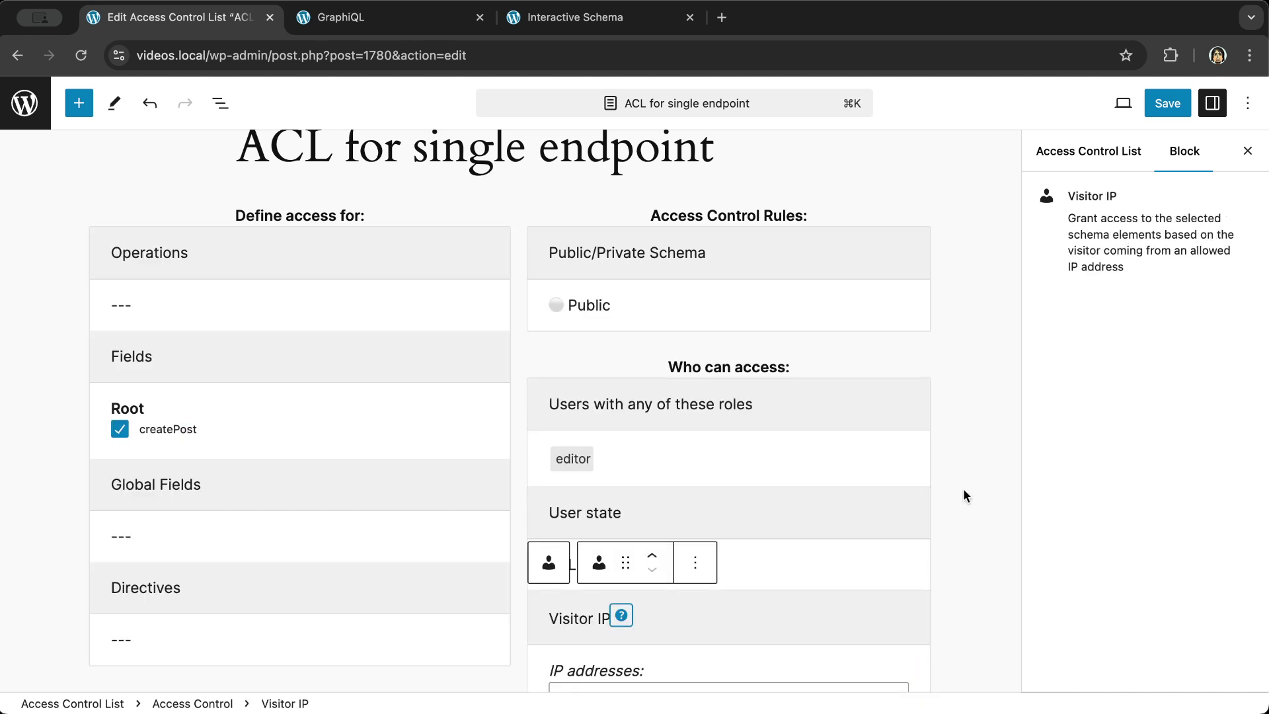
scroll(963, 496, "down", 5)
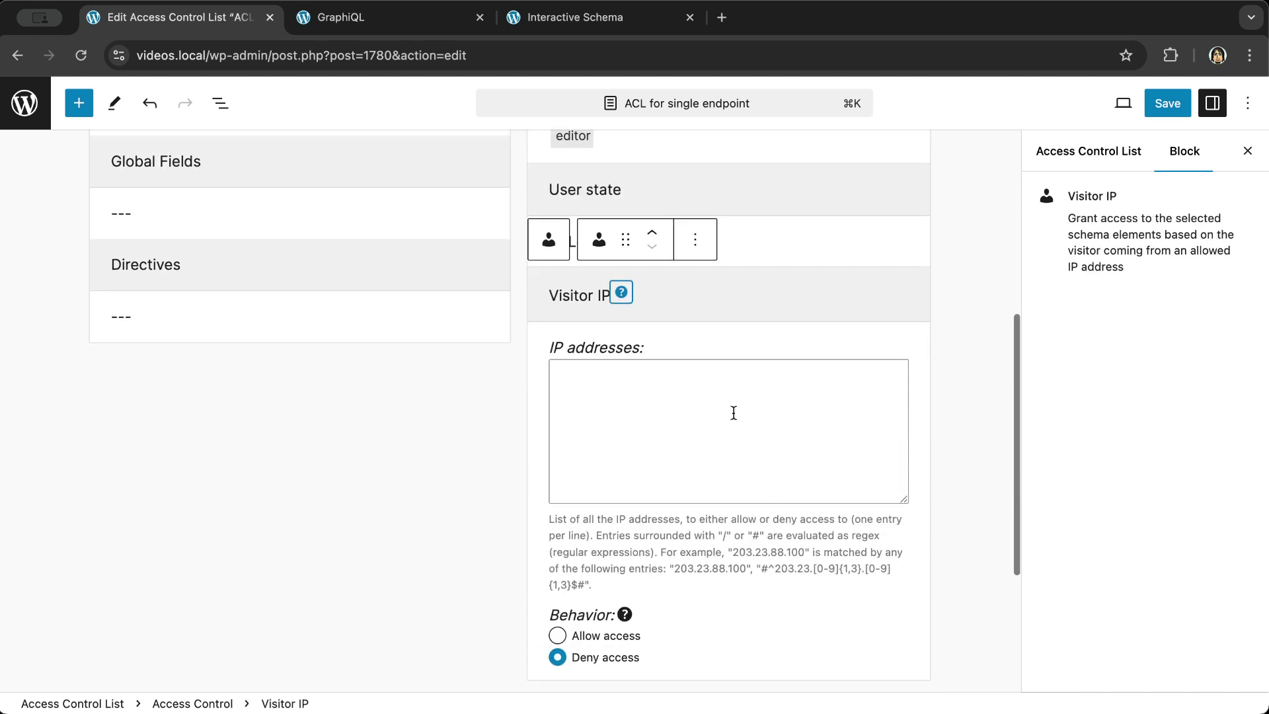
left_click(727, 420)
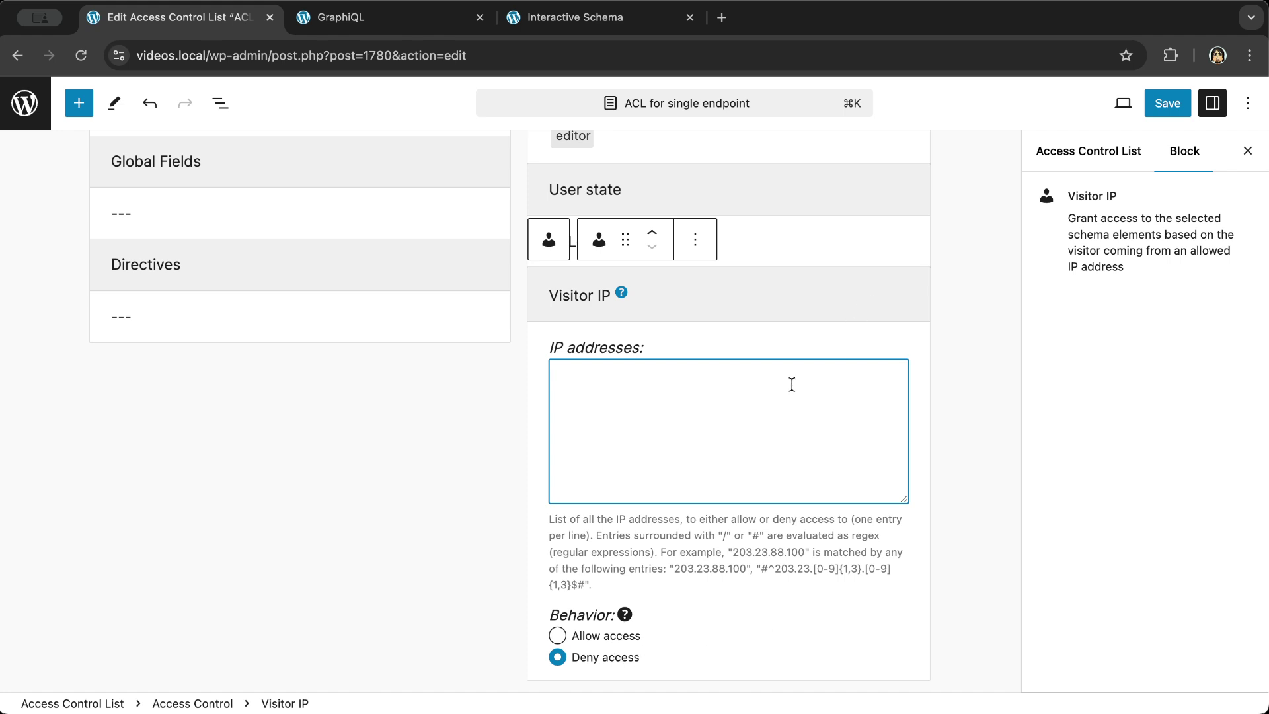
Remove the User roles and User state rules from the Access Control List, keeping the Visitor IP rule
scroll(784, 393, "up", 3)
left_click(785, 323)
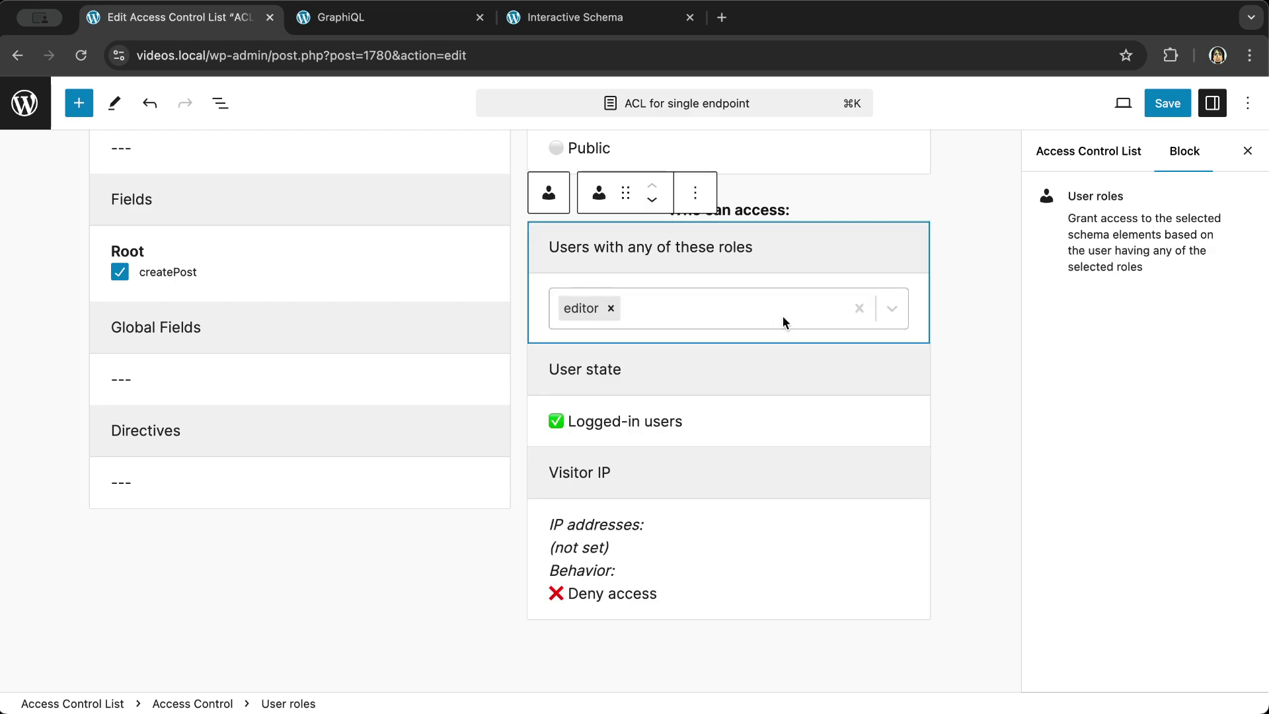
key("BackSpace")
left_click(827, 551)
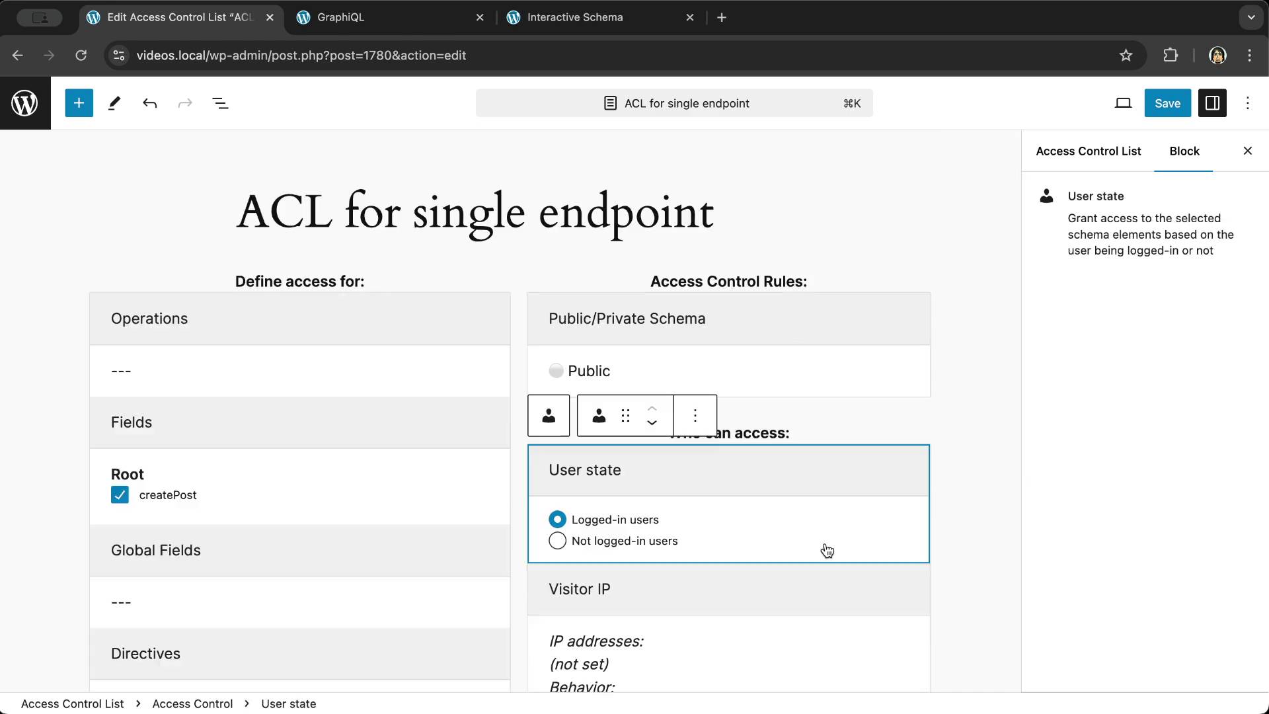
key("BackSpace")
Enter 127.0.0.1 as the Visitor IP rule's denied address, save the list, and execute the createPost mutation in GraphiQL
left_click(768, 588)
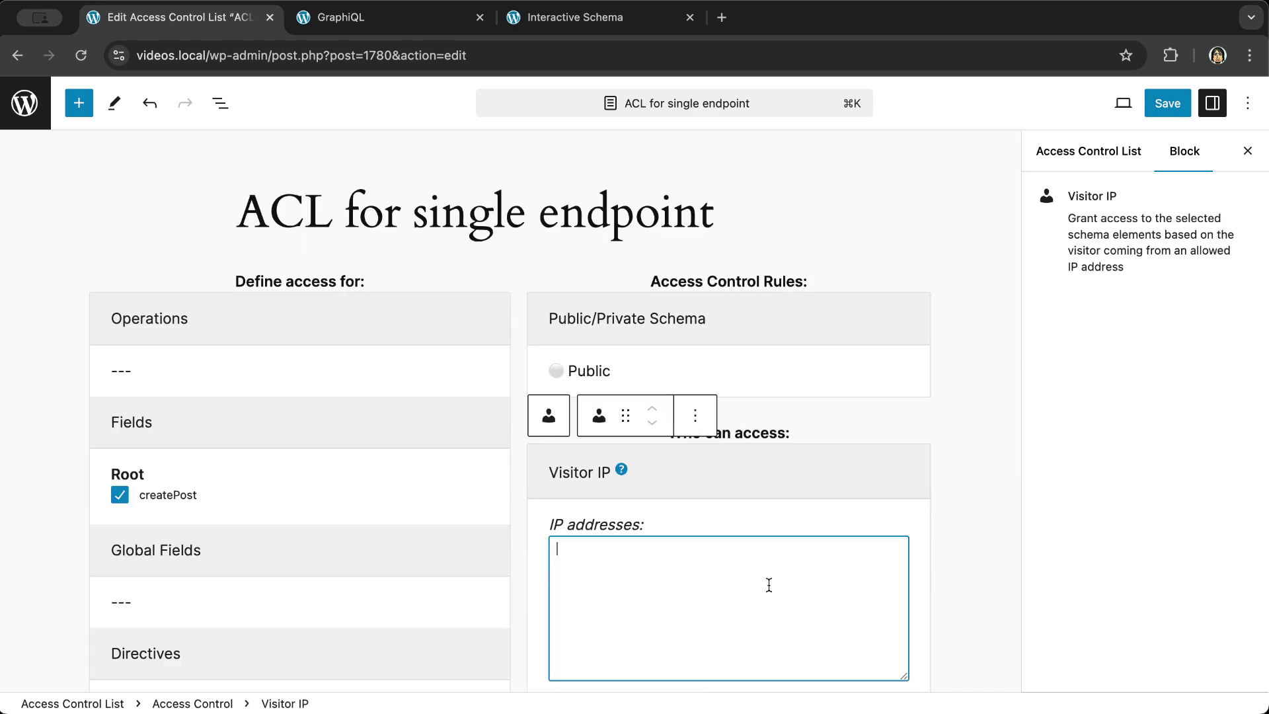
scroll(624, 572, "down", 3)
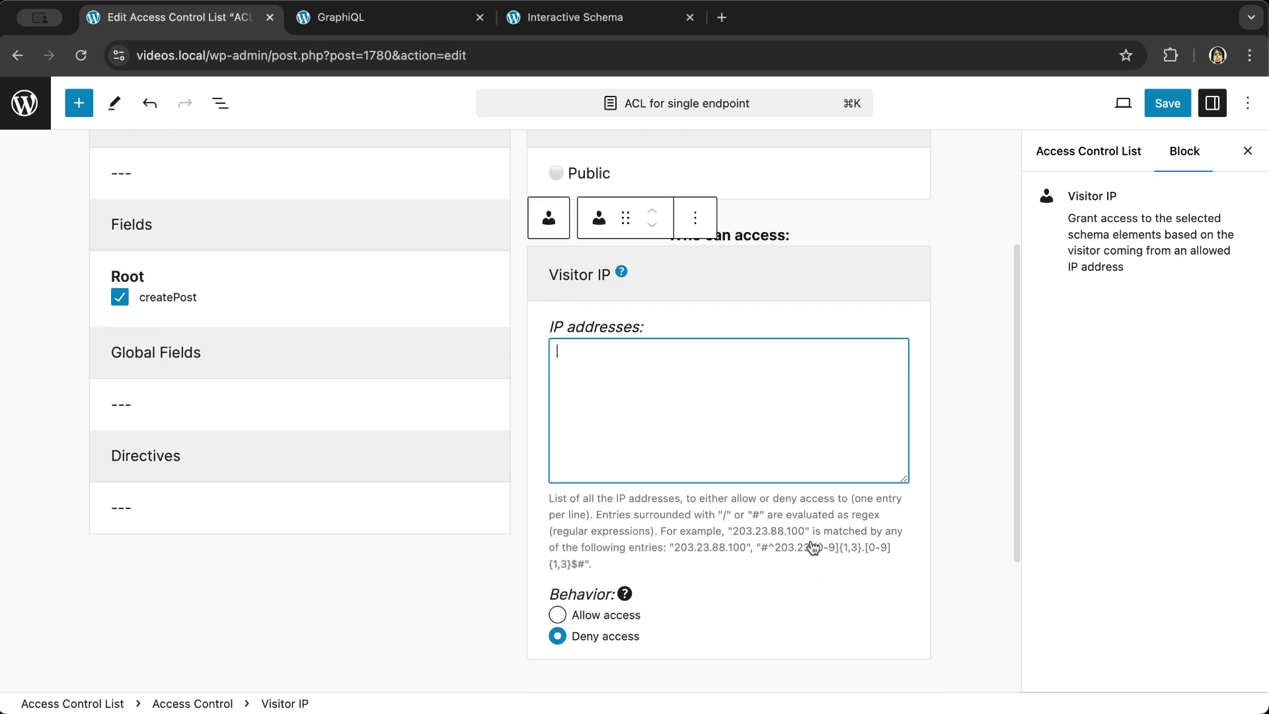
type("127")
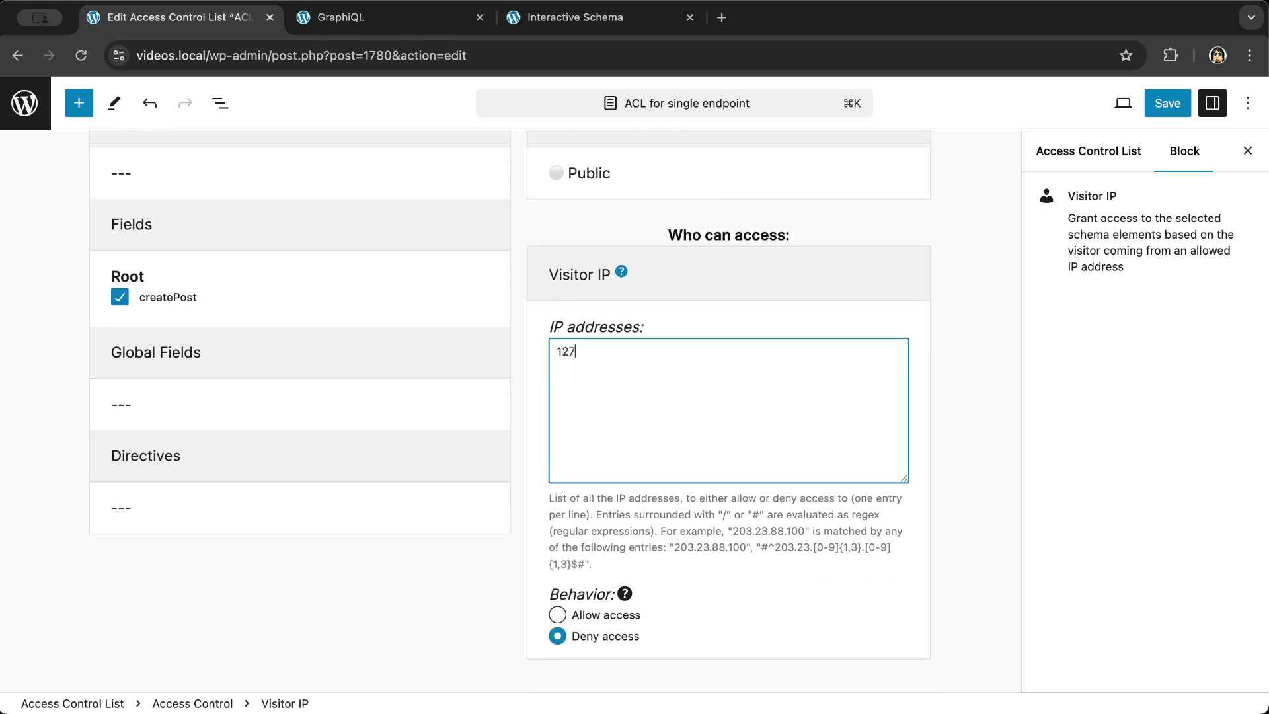
type(".0.0")
key("BackSpace")
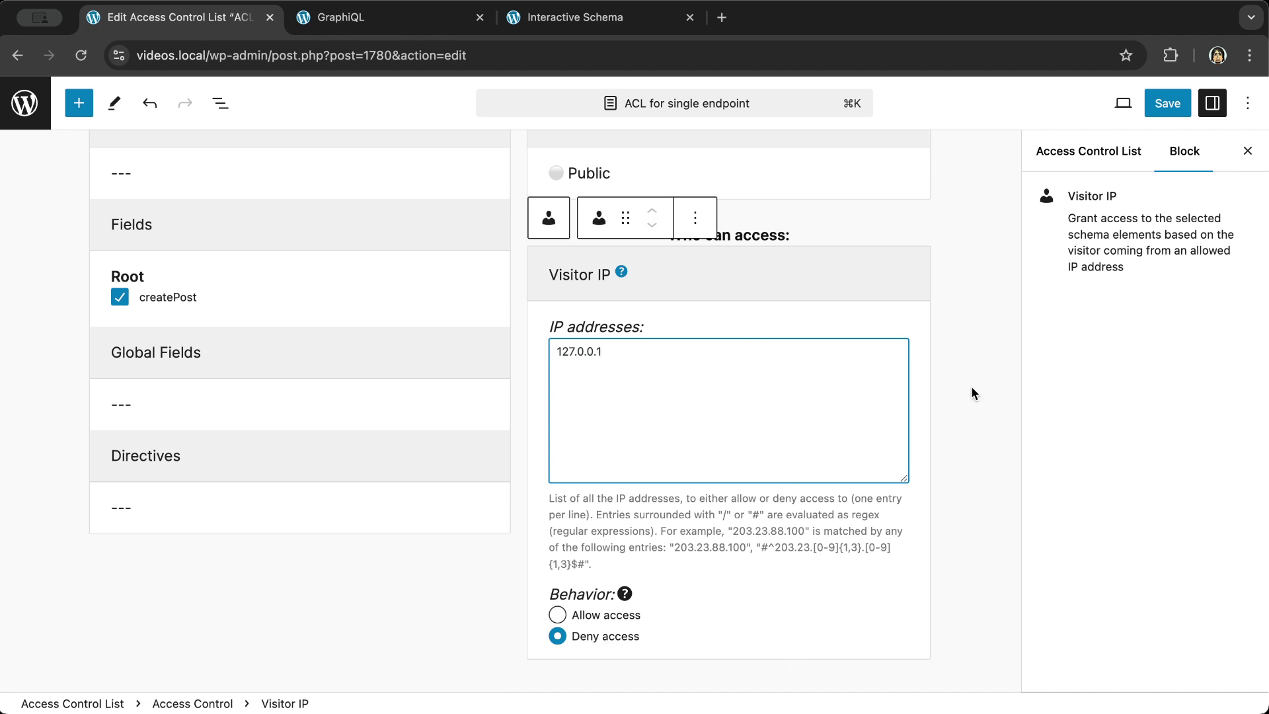
left_click(1167, 103)
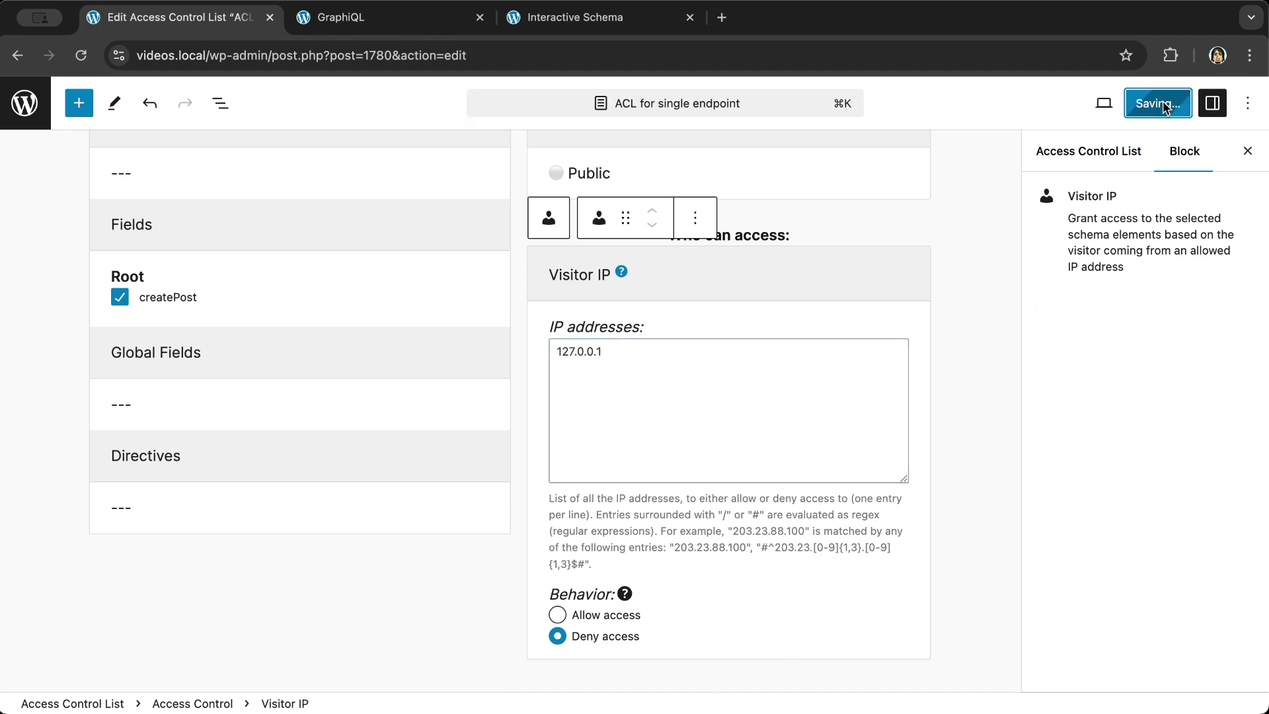
left_click(367, 19)
left_click(403, 98)
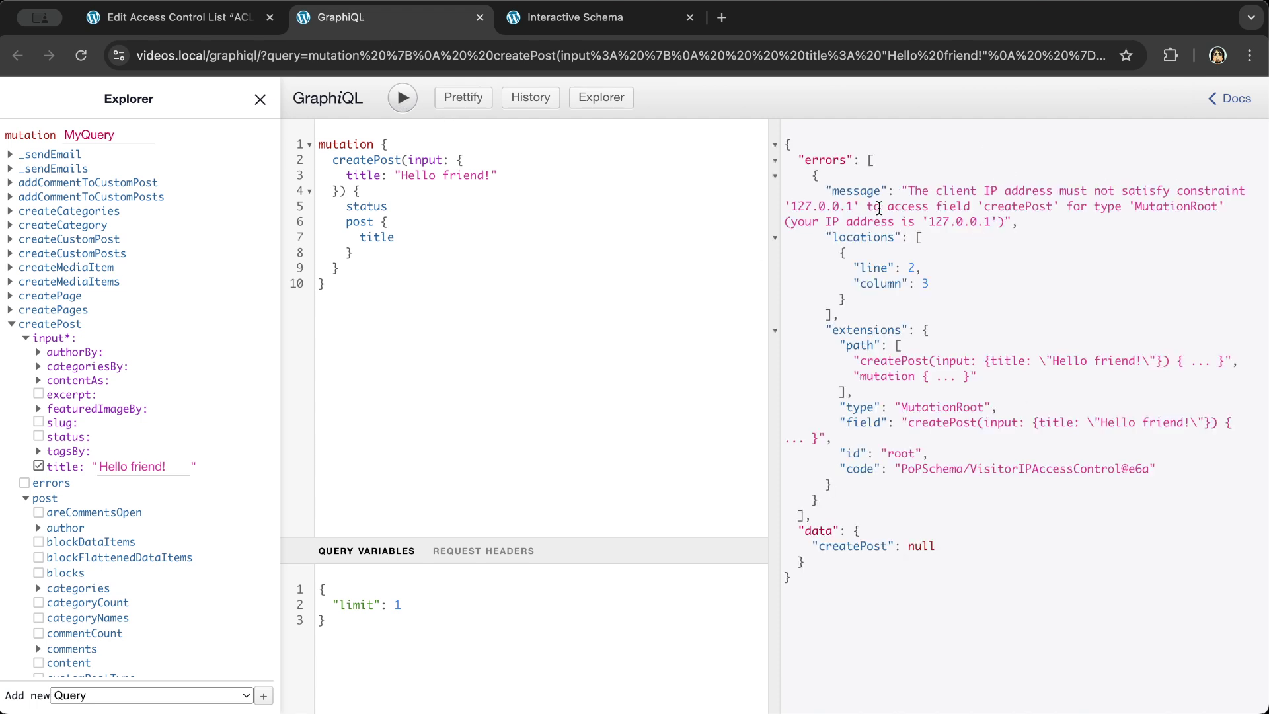
Set the Visitor IP rule's behavior to Allow access, save the list, and execute the createPost mutation again in GraphiQL
left_click(156, 26)
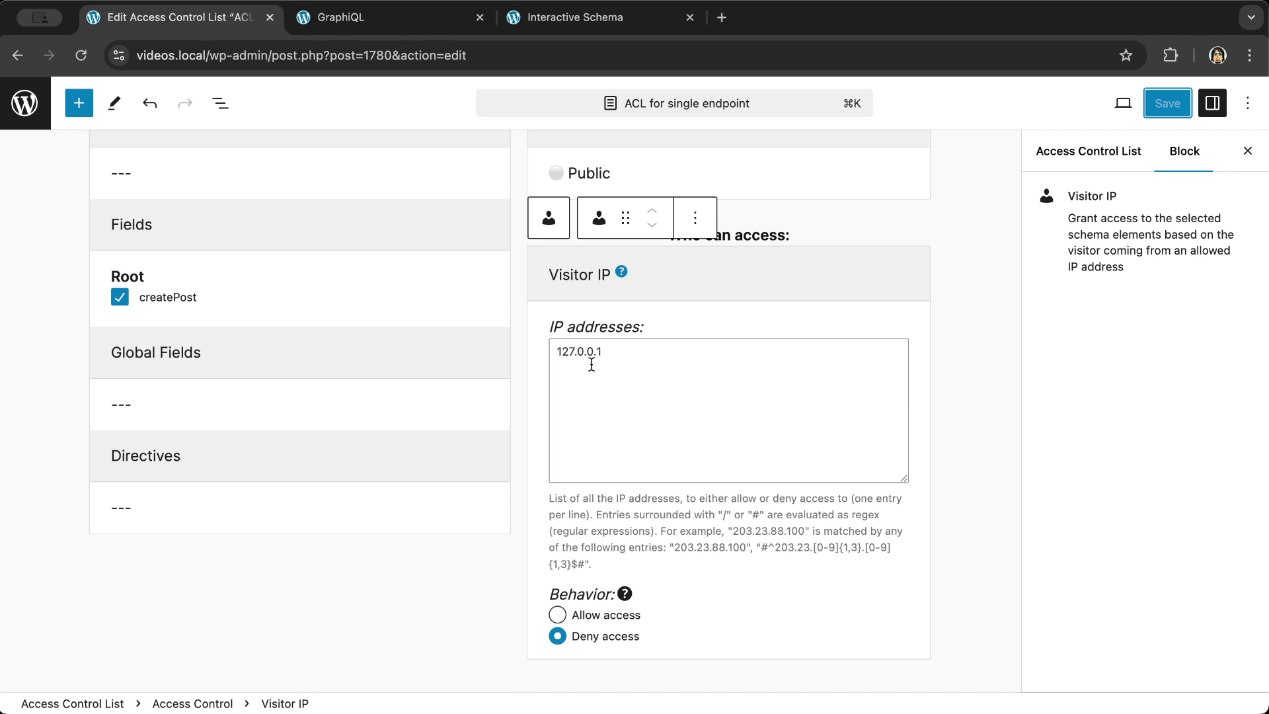
left_click(559, 616)
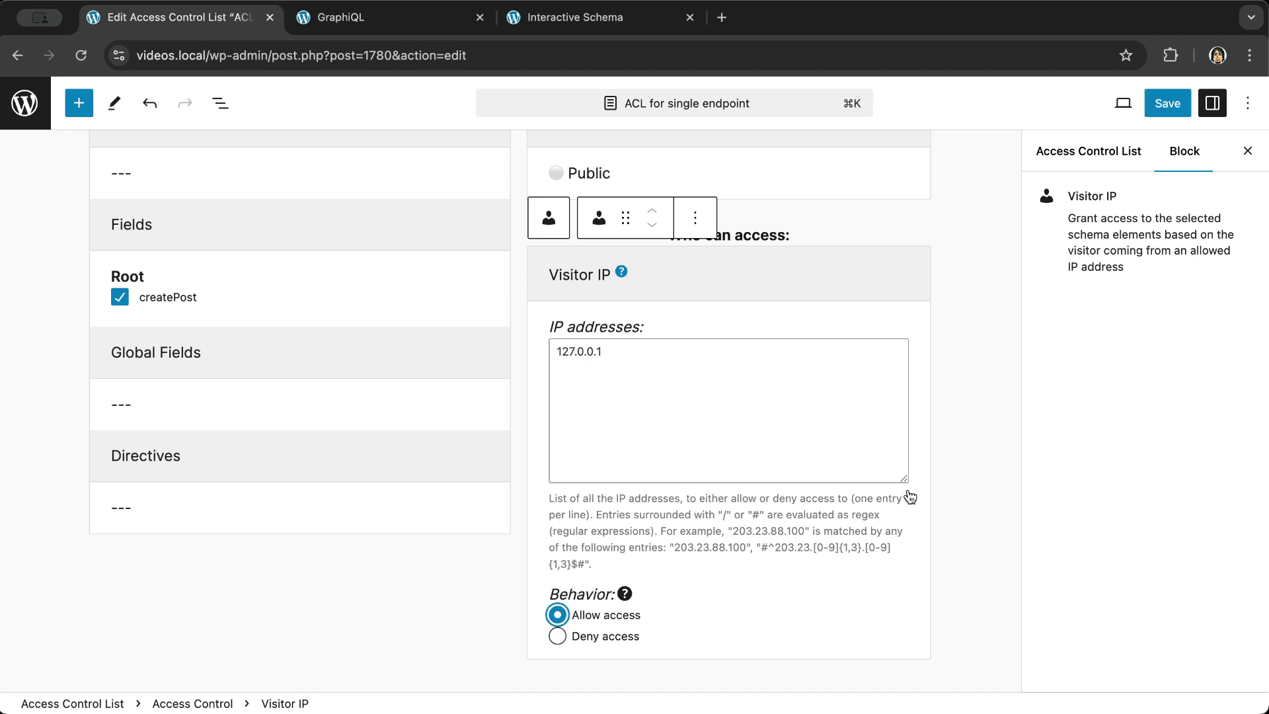
left_click(1167, 103)
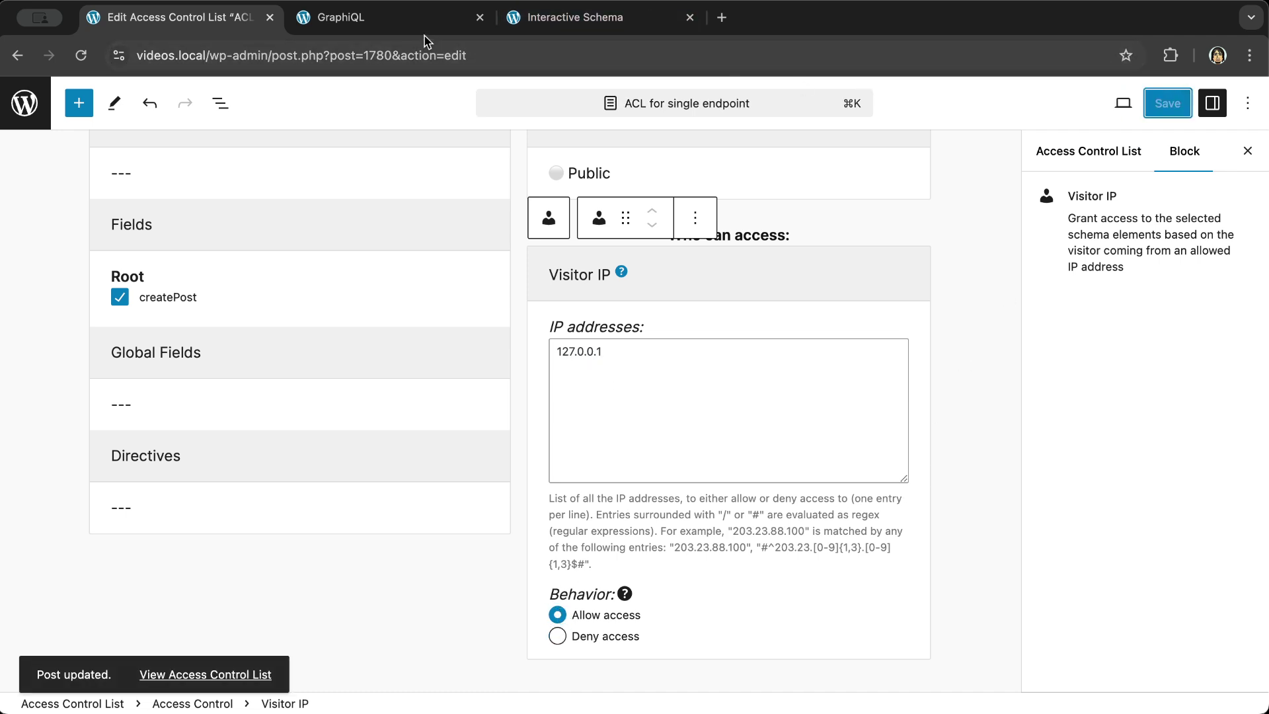
left_click(357, 17)
left_click(403, 98)
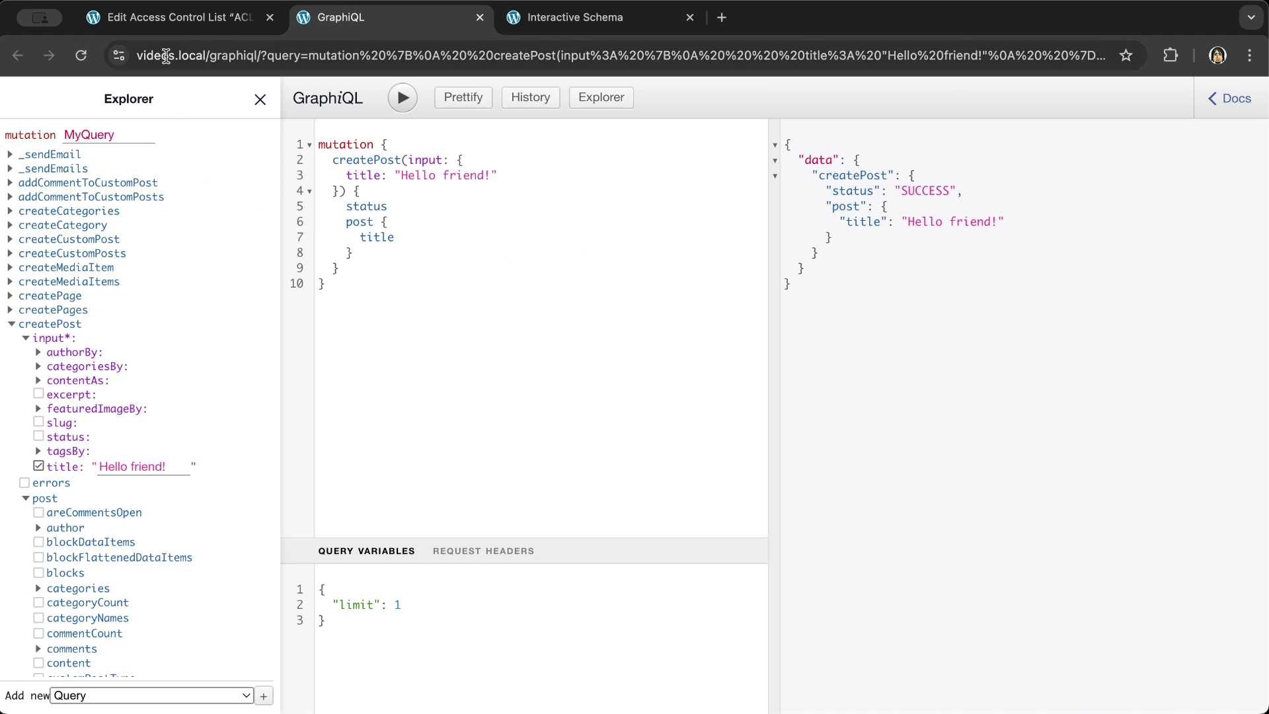
Change the Visitor IP entry to the regex #127.*.*.*#, save the list, and test it with the createPost mutation in GraphiQL
left_click(172, 19)
left_click(591, 341)
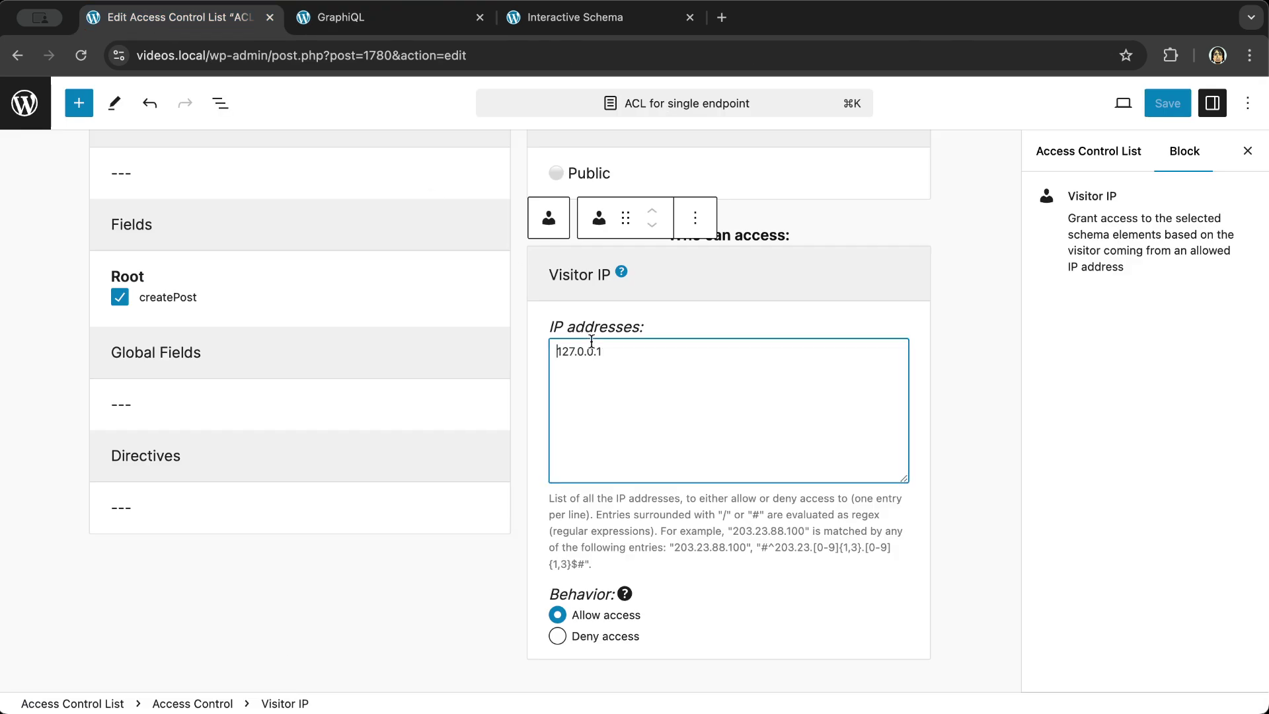
type("#")
key("super+Right")
type("#")
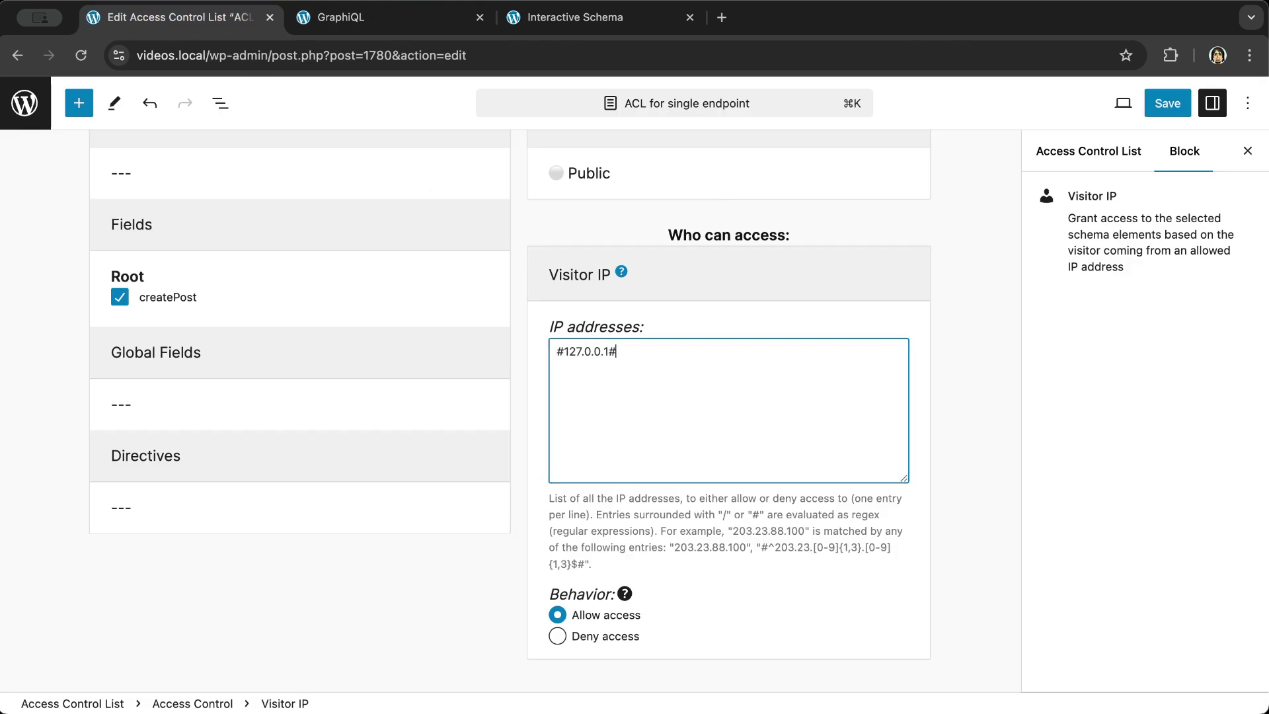
key("Left")
key("shift+Left")
key("Left")
key("Left")
key("Left")
key("shift+Right")
key("shift+Right")
key("shift+Right")
key("shift+Right")
key("shift+Right")
type("*.*.*")
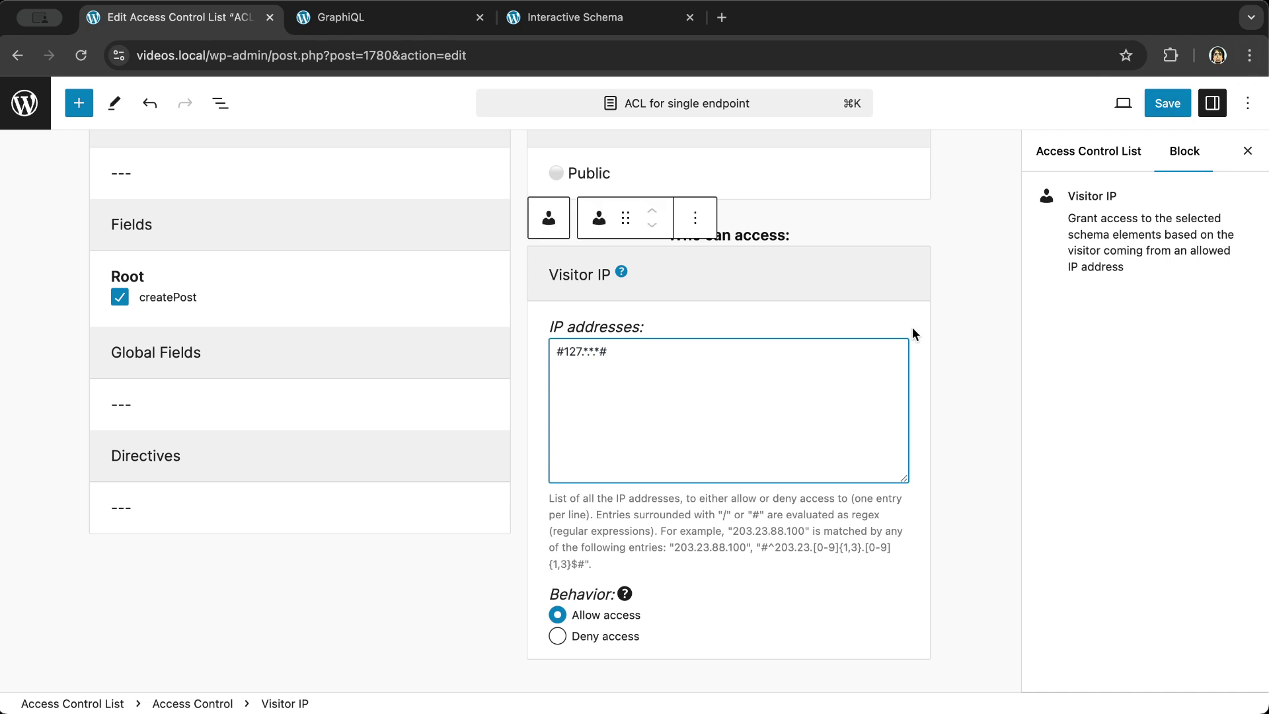
left_click(1168, 103)
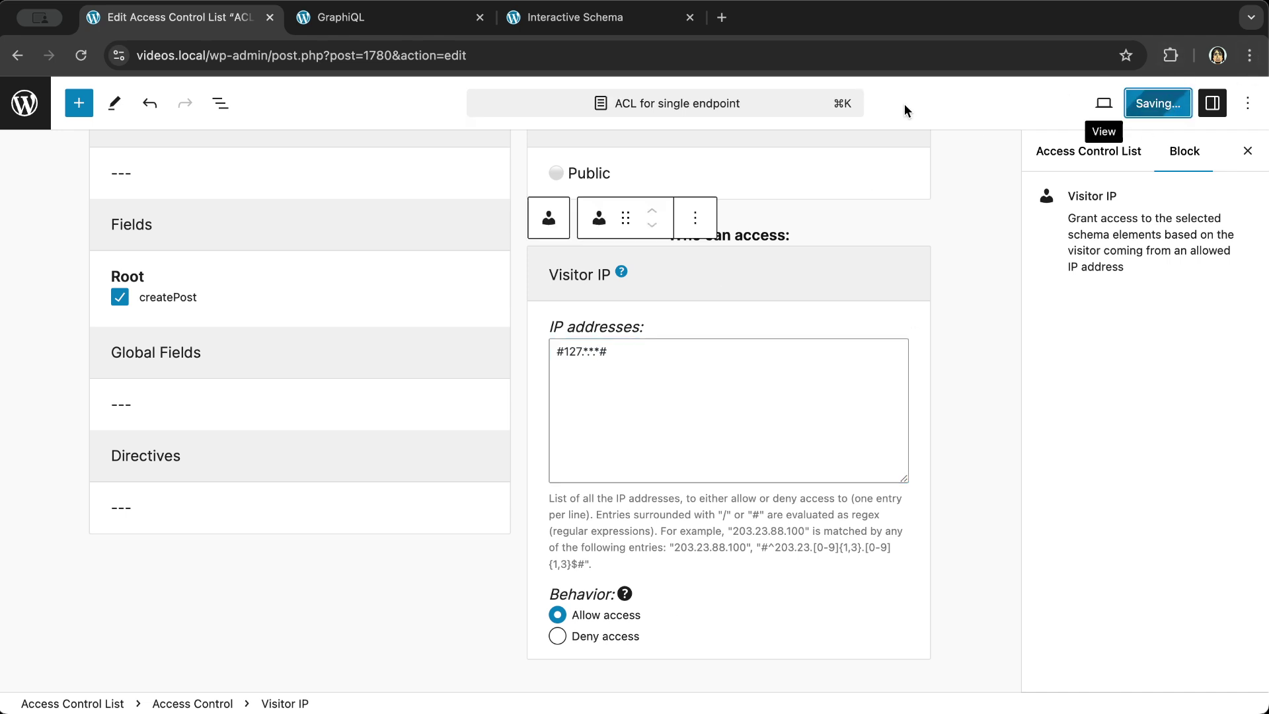
left_click(333, 20)
left_click(408, 104)
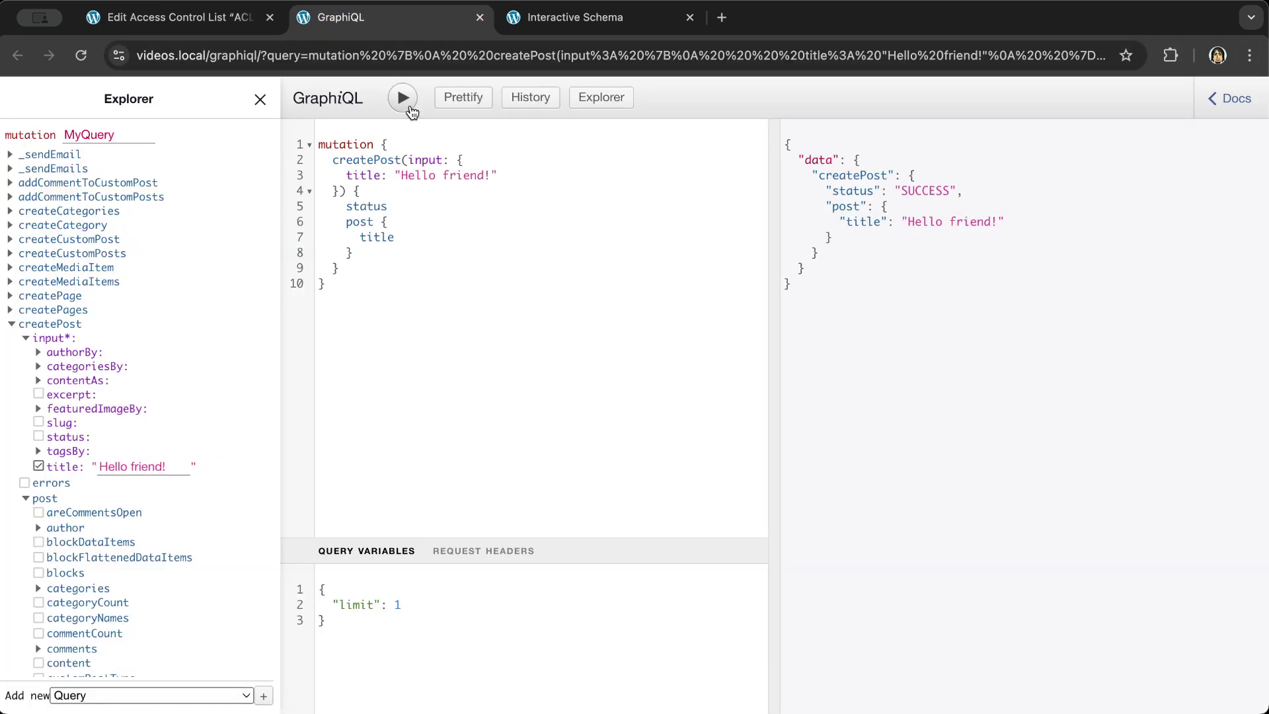
Set the Visitor IP rule's behavior to Deny access, save the list, and rerun the createPost mutation against the regex entry
left_click(174, 18)
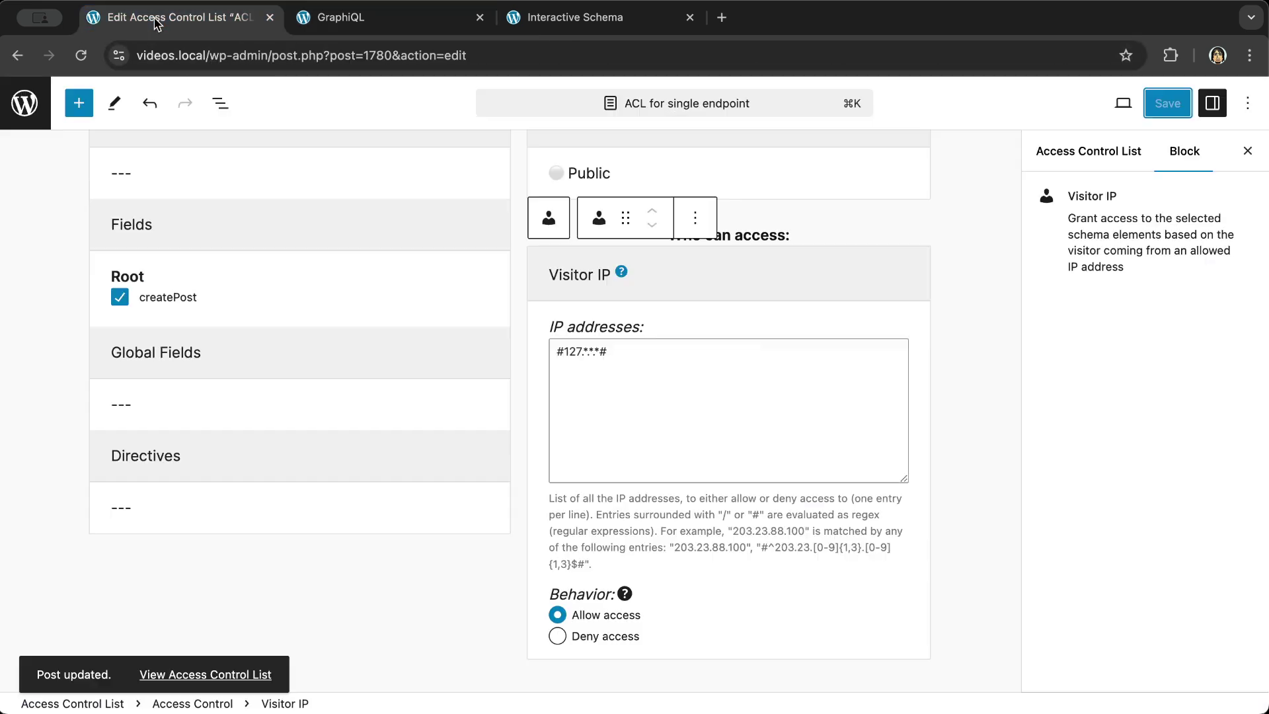
left_click(574, 636)
left_click(1168, 103)
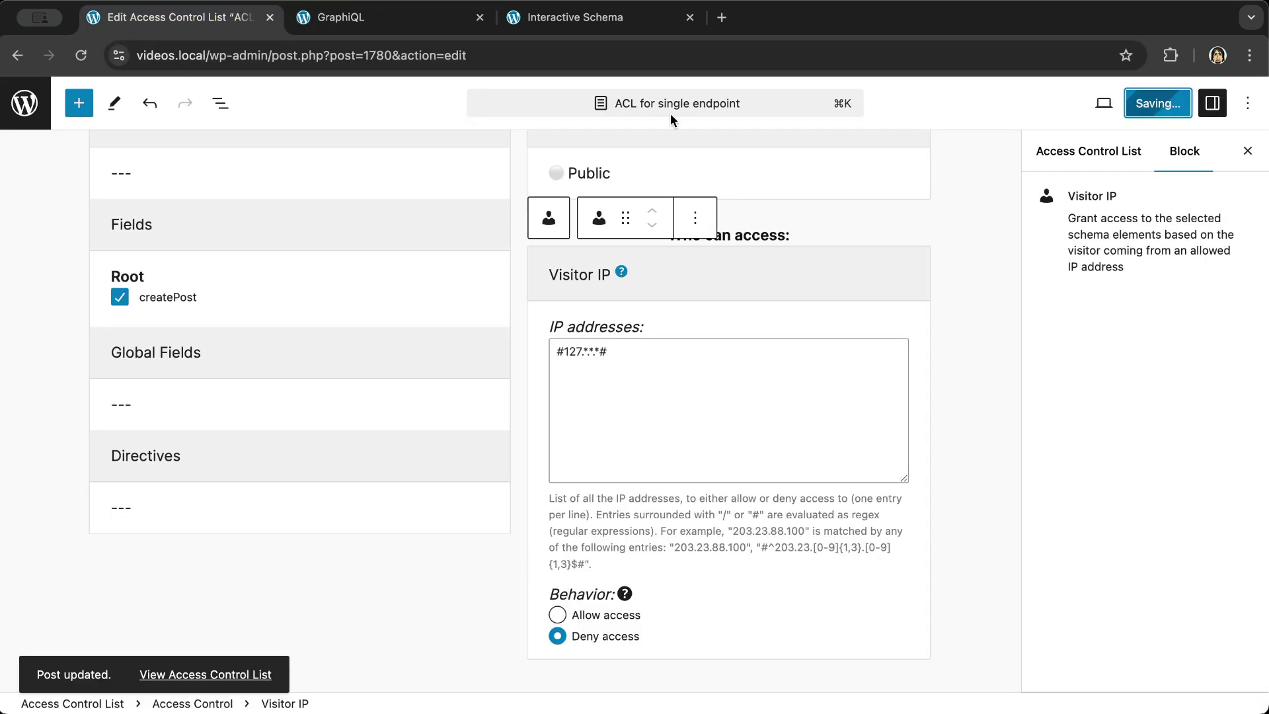
left_click(337, 18)
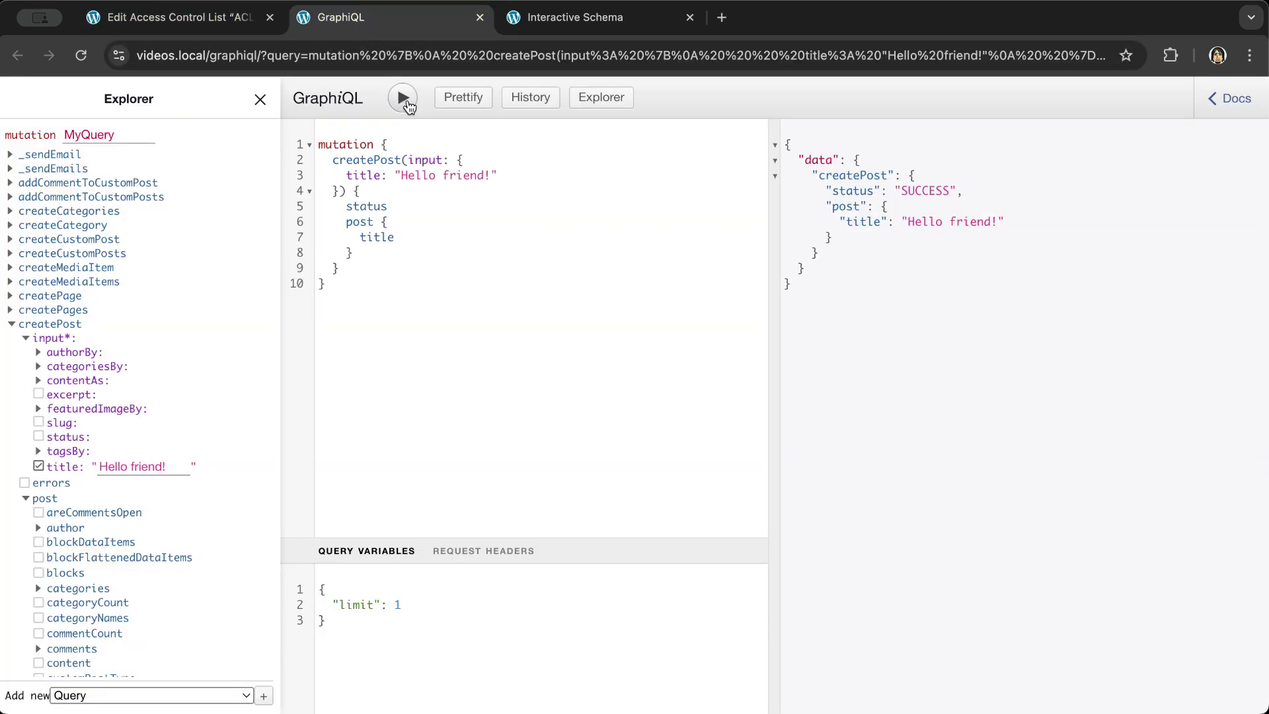
left_click(406, 103)
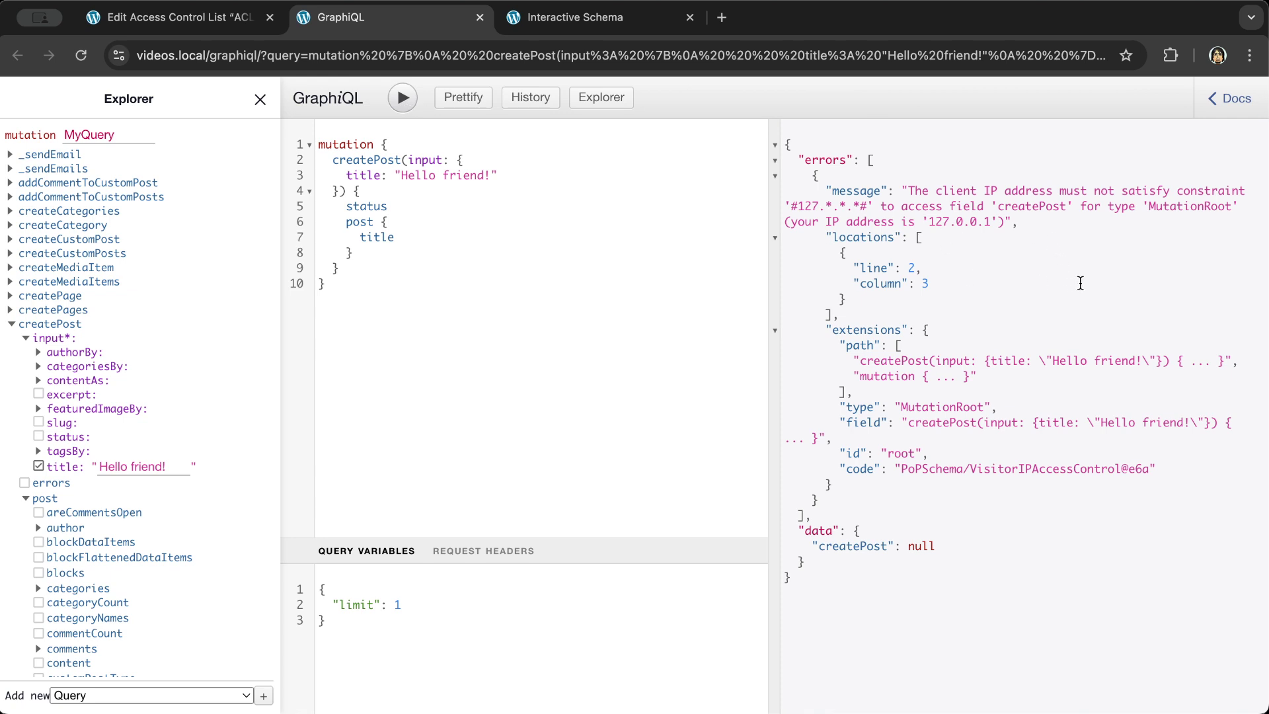